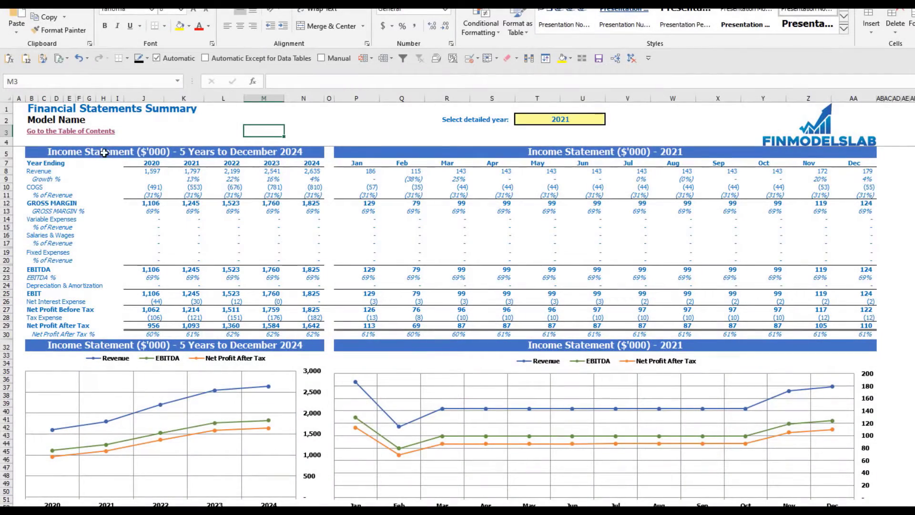
- Set the detailed year of the Financial Statements Summary to 2022 and select the monthly income statement figures from January to December
scroll(157, 313, "down", 20)
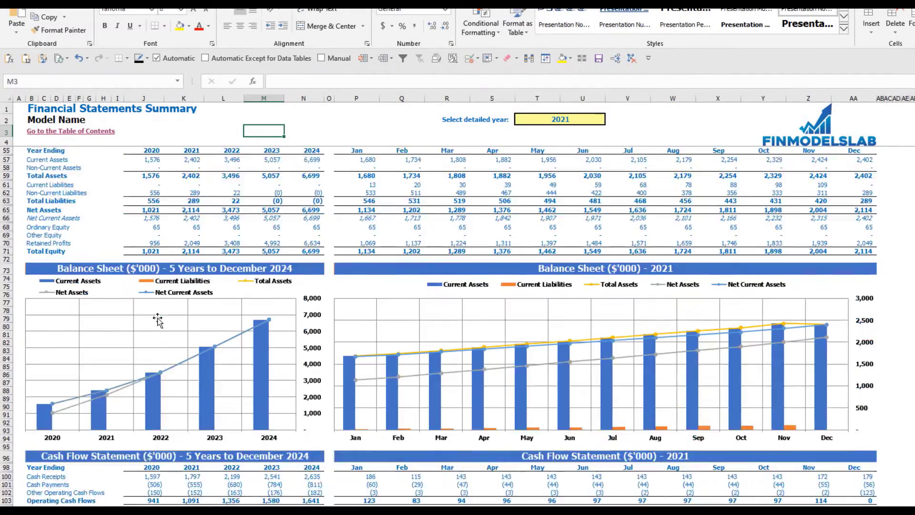
scroll(159, 318, "up", 20)
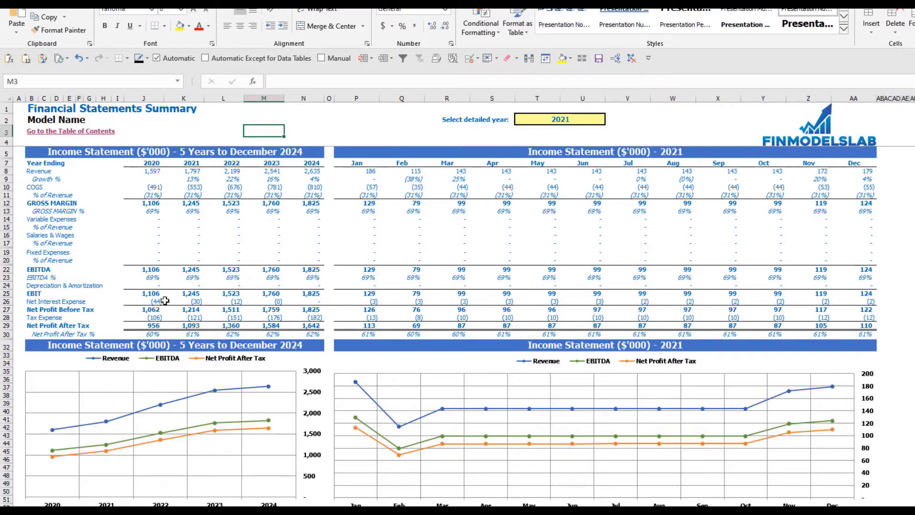
left_click(77, 354)
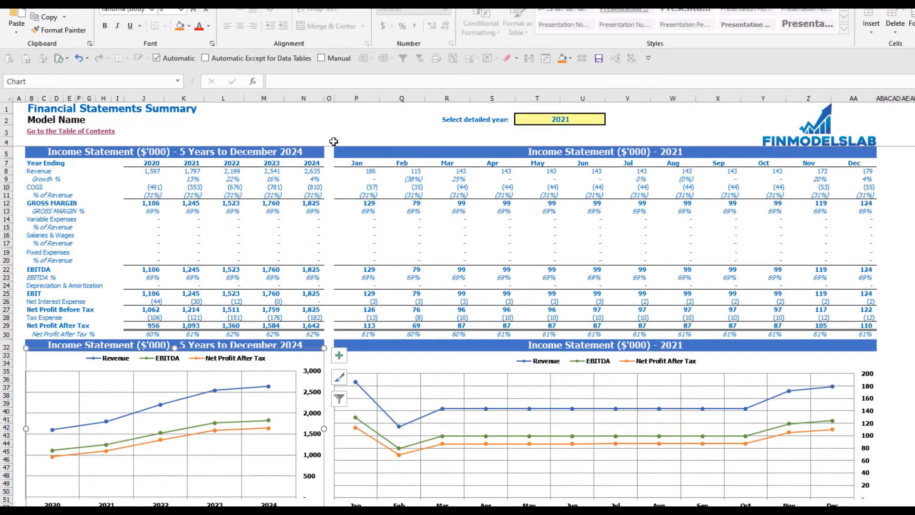
left_click(344, 123)
left_click(566, 119)
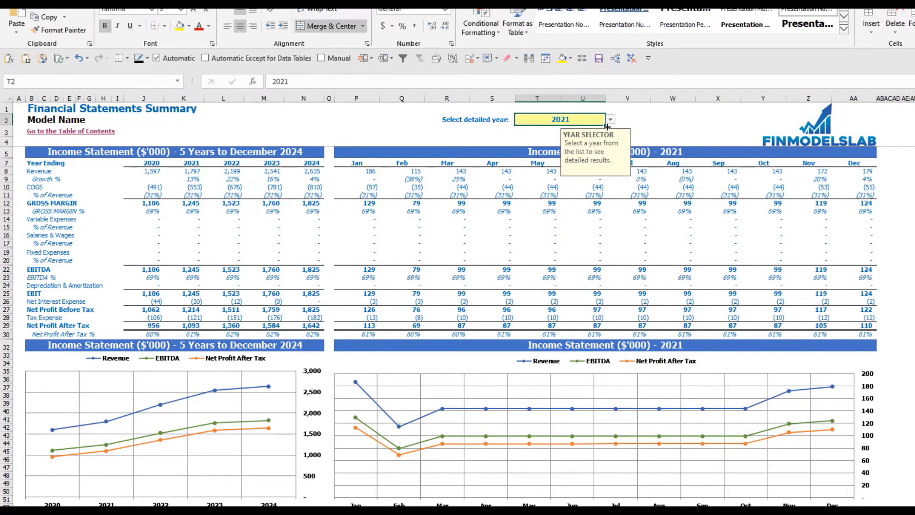
left_click(611, 121)
left_click(586, 144)
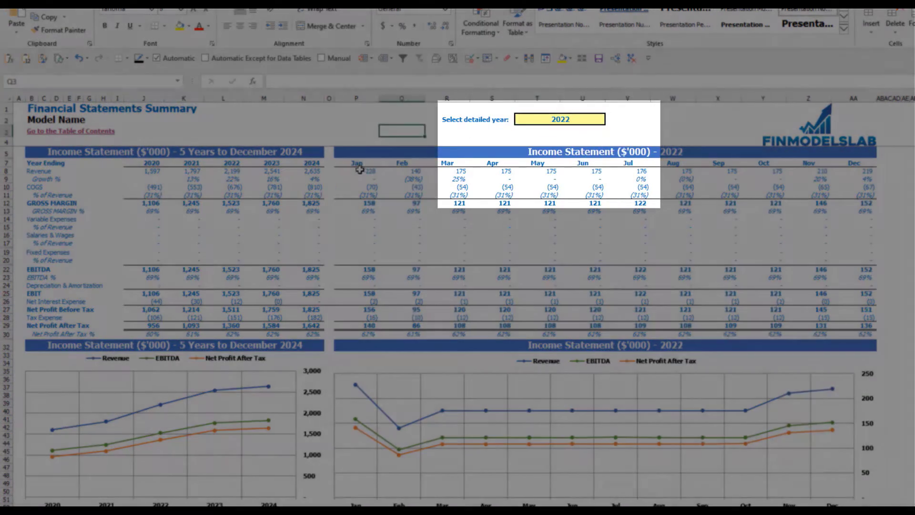
left_click_drag(365, 171, 860, 332)
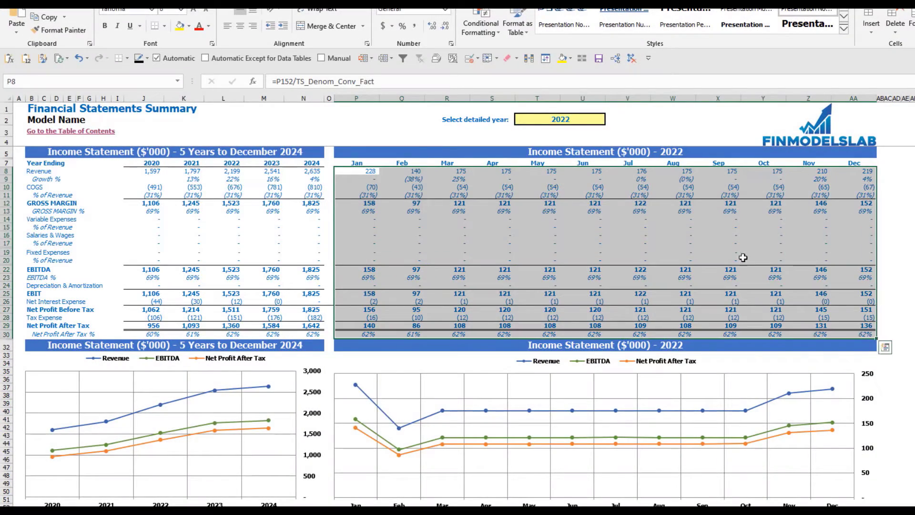
left_click(909, 301)
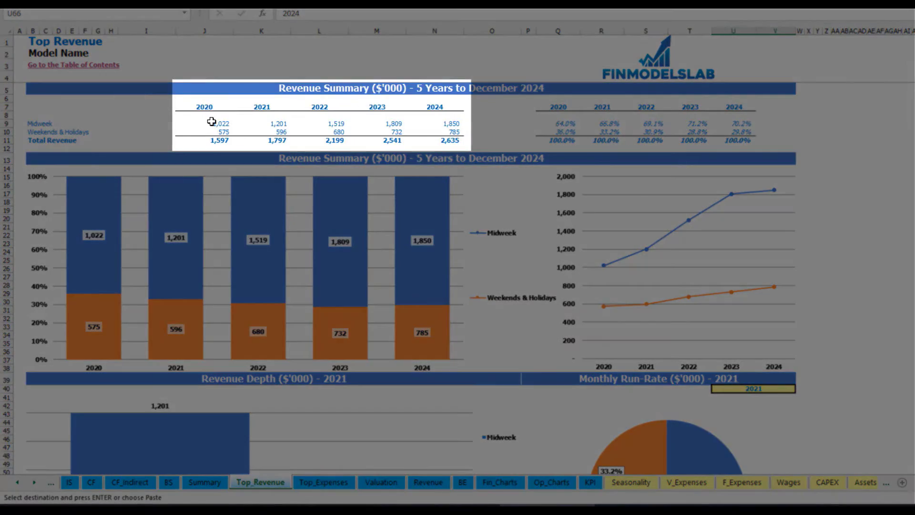
- On the Top Revenue sheet, inspect the five-year revenue figures and the matching percentage shares for Midweek and Weekends & Holidays
left_click_drag(211, 121, 428, 140)
key("ctrl+v")
left_click_drag(560, 127, 739, 140)
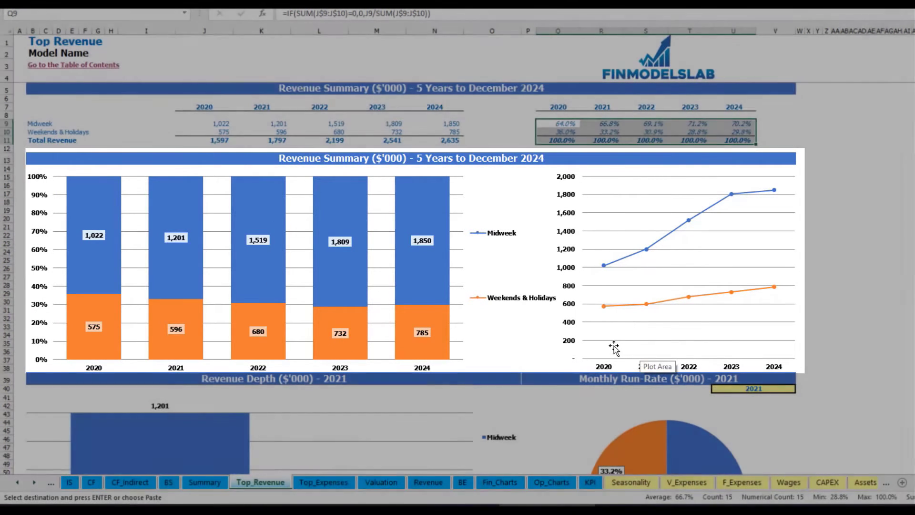
- Set the year for the Revenue Depth and Monthly Run-Rate charts on the Top Revenue sheet to 2022
scroll(658, 362, "down", 7)
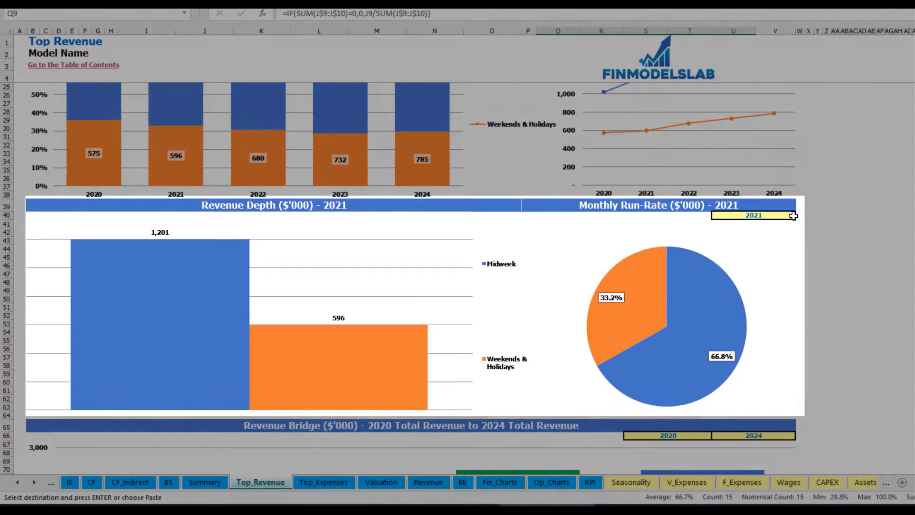
left_click(793, 215)
left_click(799, 215)
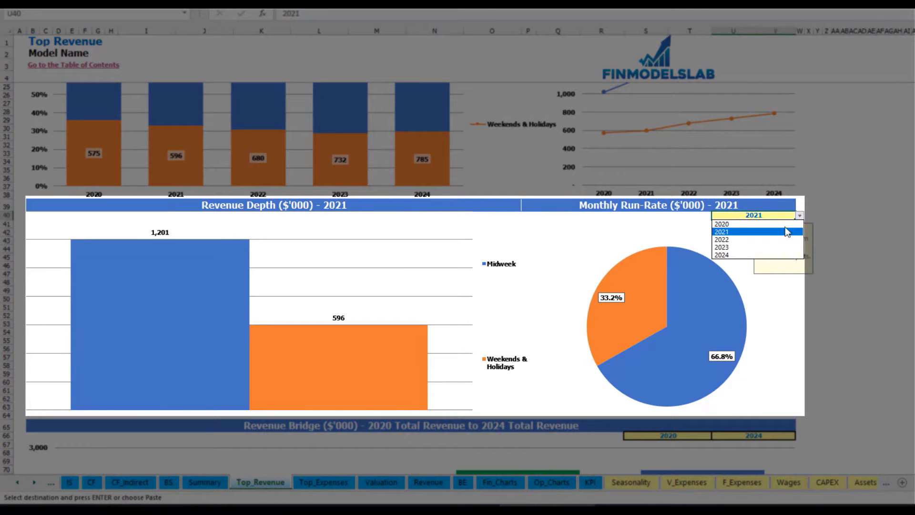
left_click(745, 240)
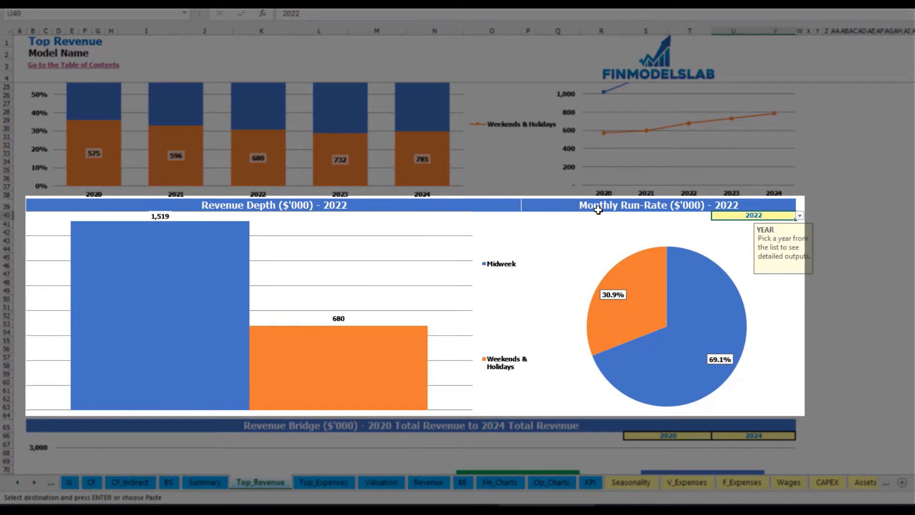
left_click(594, 209)
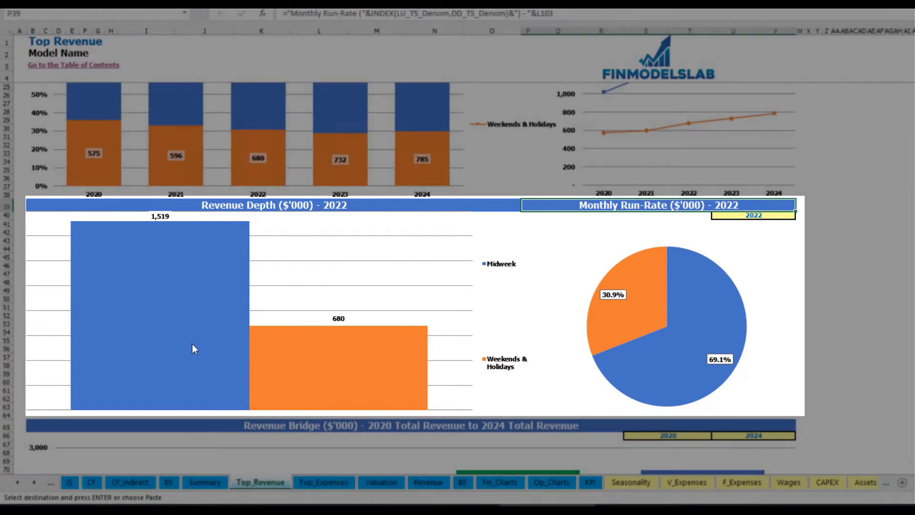
- Set the Revenue Bridge chart's start year to 2021 and its end year to 2023
scroll(278, 352, "down", 10)
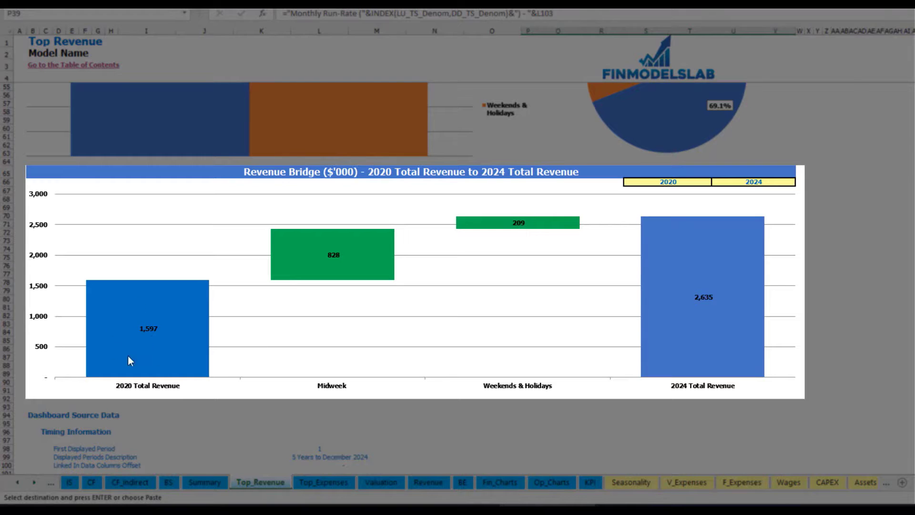
left_click(706, 182)
left_click(716, 182)
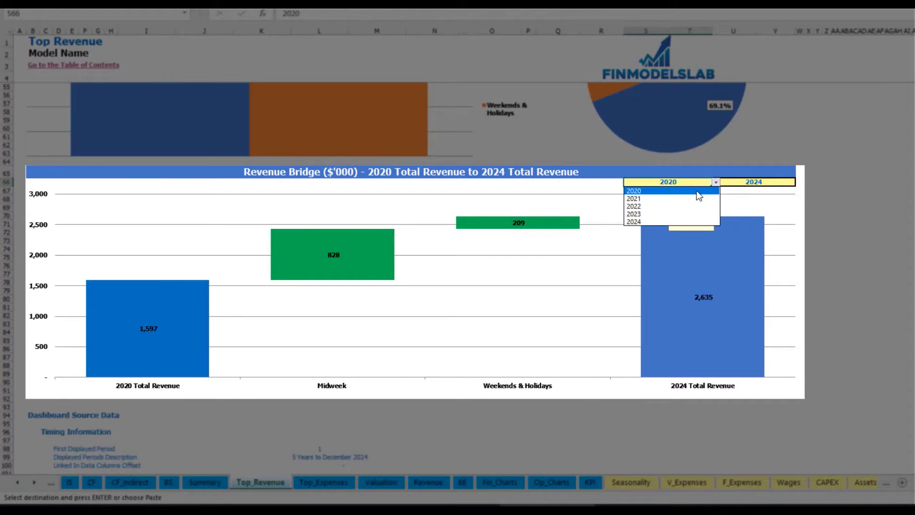
left_click(697, 199)
left_click(800, 183)
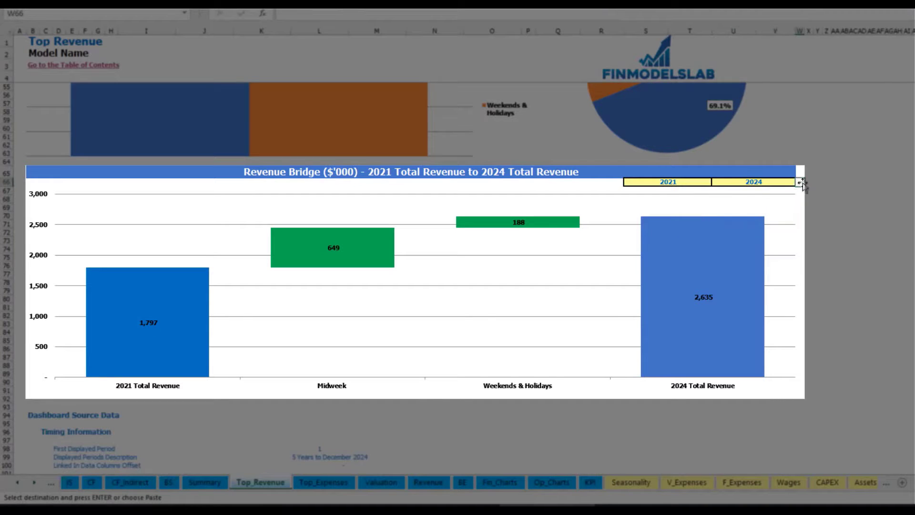
left_click(792, 183)
left_click(799, 182)
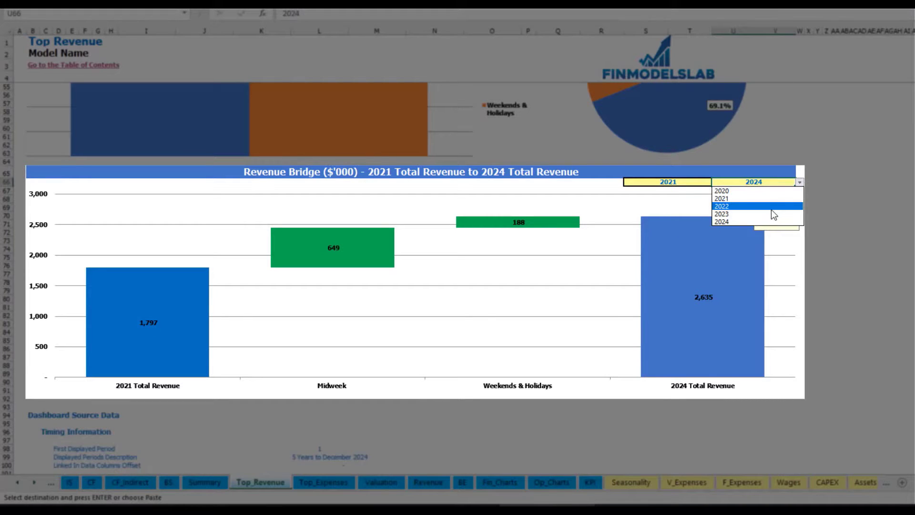
left_click(772, 214)
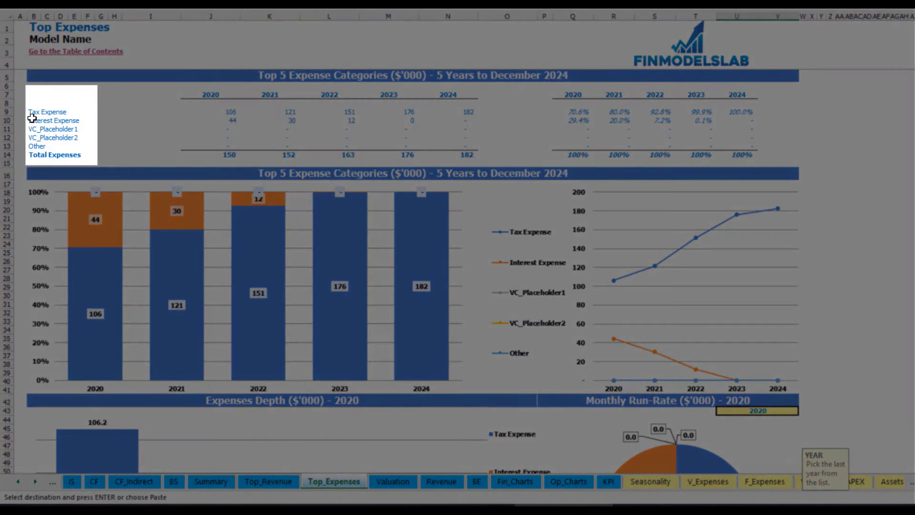
- On the Top Expenses sheet, inspect the expense category labels from Tax Expense down to Other
left_click_drag(32, 114, 77, 138)
type("Tax Expense Interest Expense VC_Placeholder1 VC_Placeholder2")
left_click(31, 147)
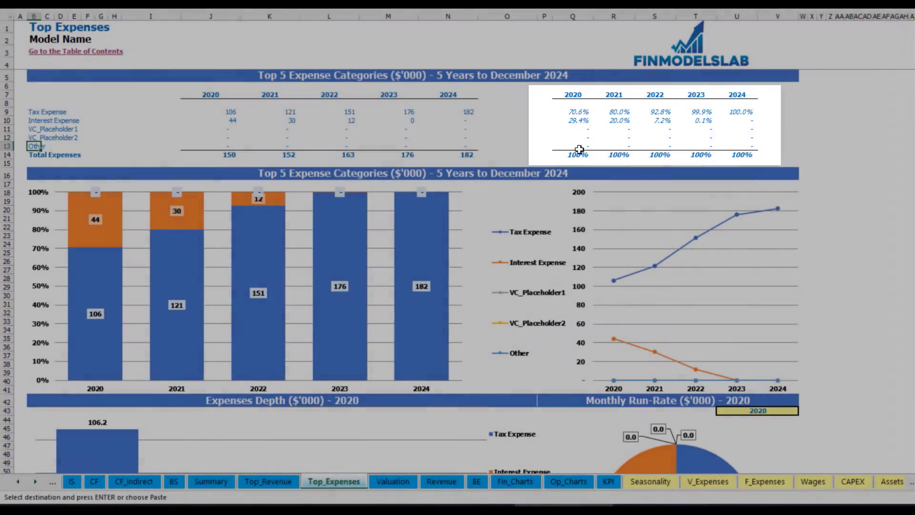
- Set the year for the Expenses Depth and Monthly Run-Rate charts to 2022 and view the Expenses Bridge chart
scroll(347, 186, "down", 3)
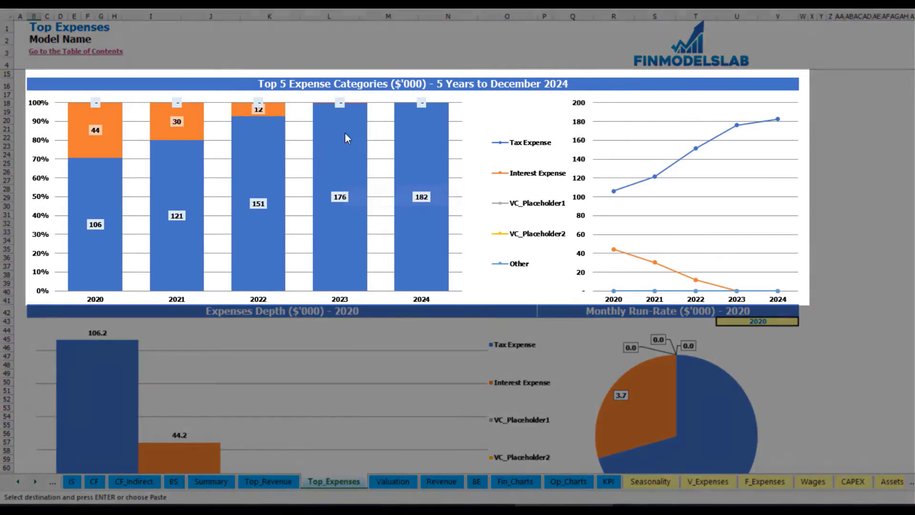
scroll(304, 200, "down", 7)
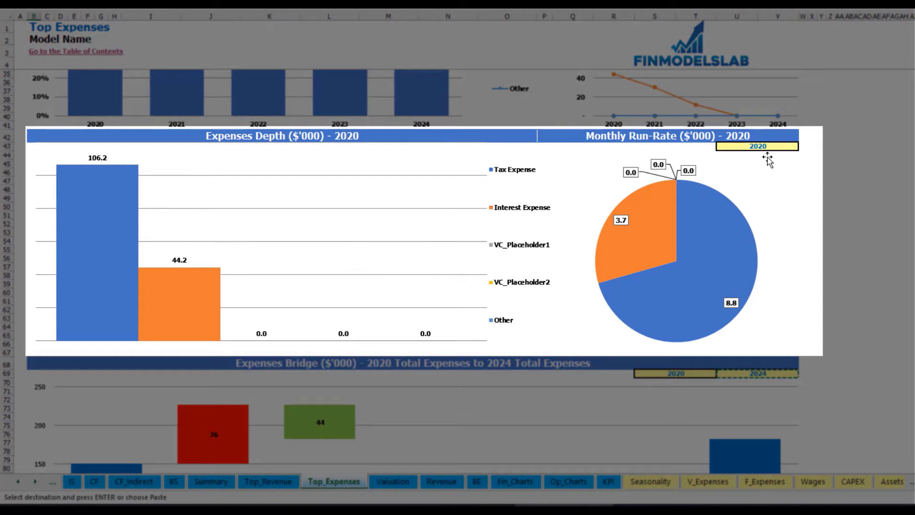
left_click(784, 146)
left_click(803, 146)
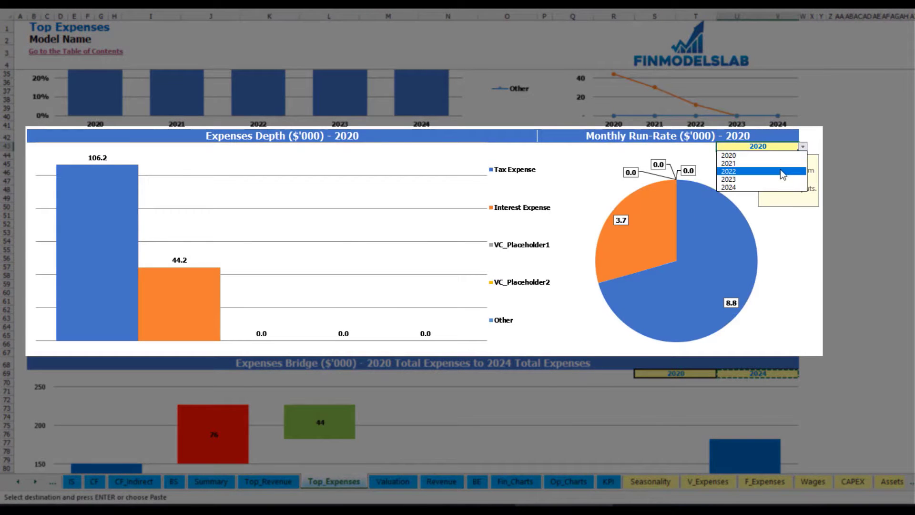
left_click(762, 171)
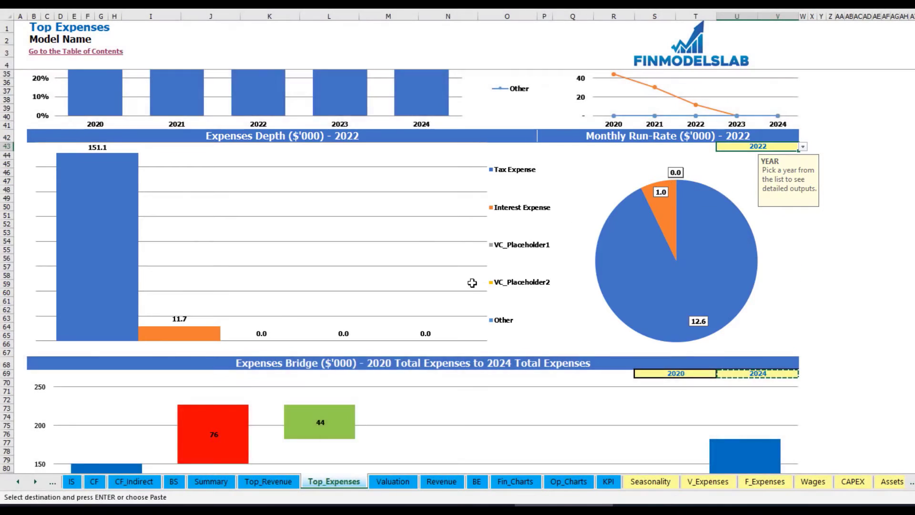
scroll(471, 283, "down", 7)
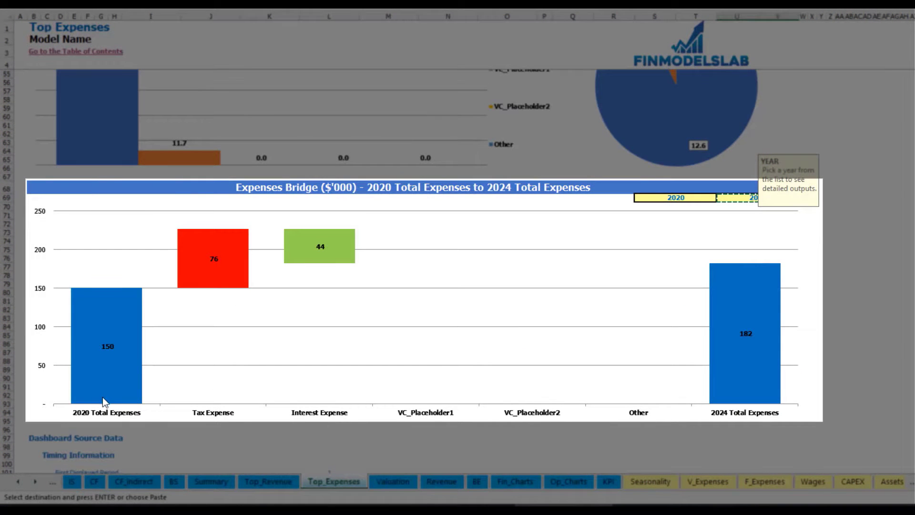
left_click(849, 249)
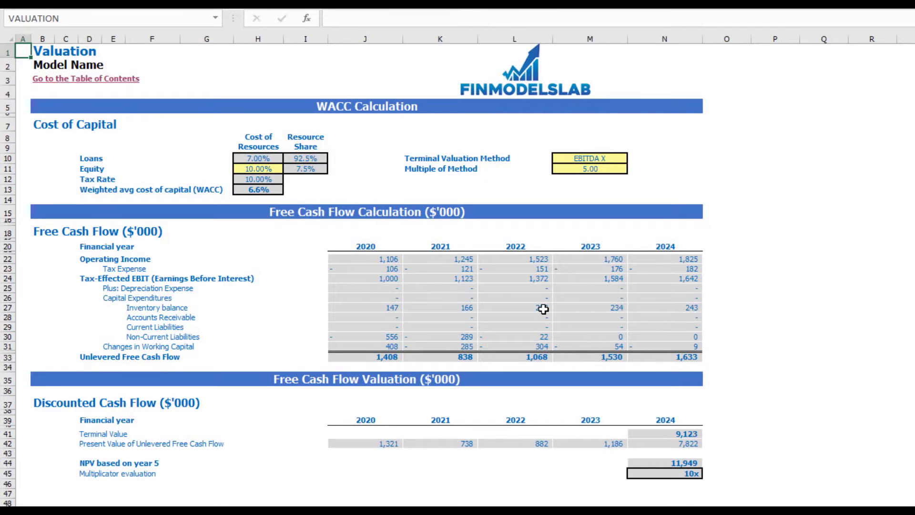
- On the Valuation sheet, set the terminal valuation method to Revenue X and the multiple of method to 50
left_click(244, 170)
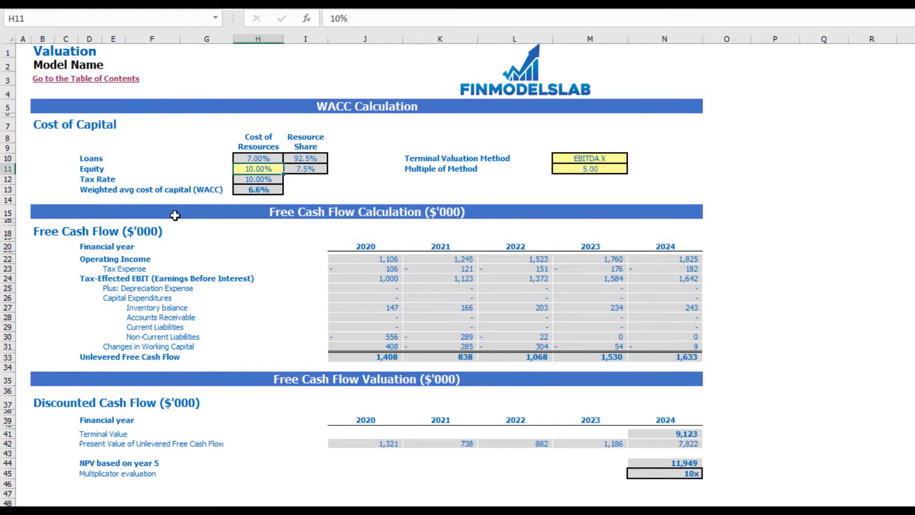
left_click_drag(88, 357, 651, 356)
left_click(612, 159)
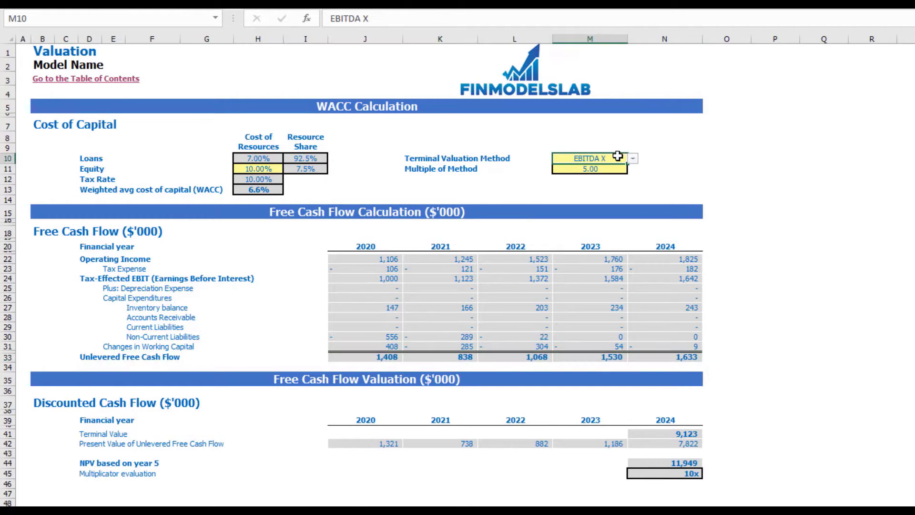
left_click(633, 159)
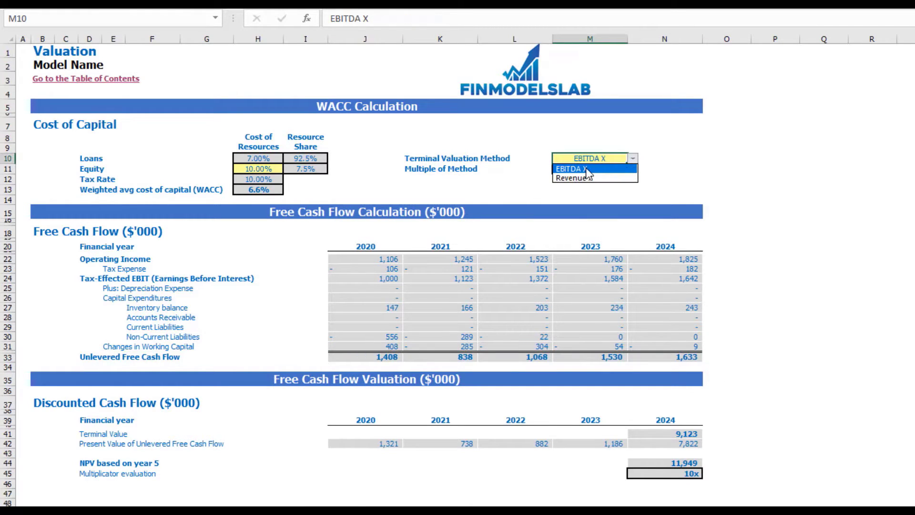
left_click(572, 178)
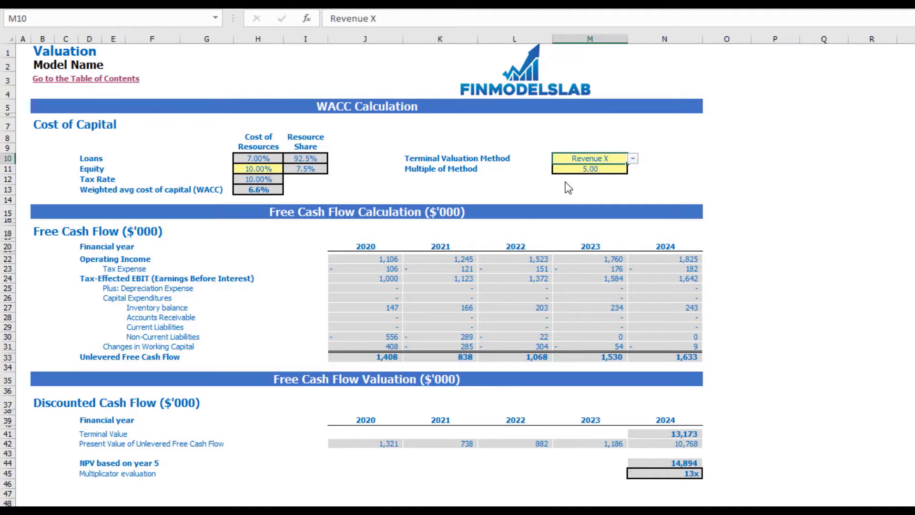
left_click(595, 172)
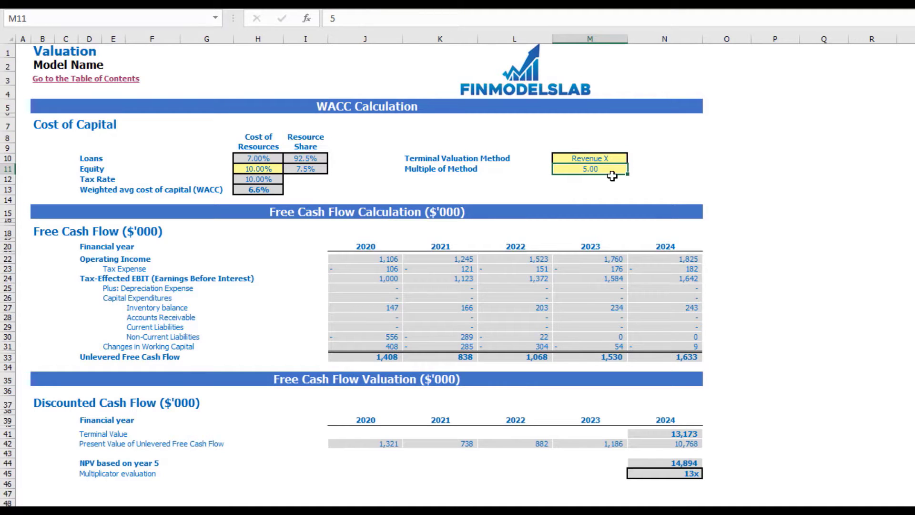
type("50")
key("Return")
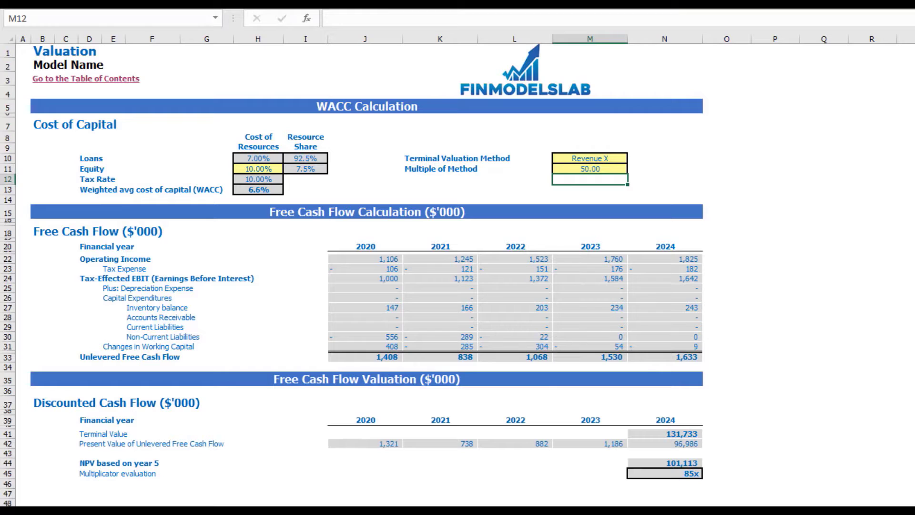
- Inspect the NPV based on year 5 and Multiplicator evaluation rows in the discounted cash flow section
left_click_drag(80, 459, 684, 468)
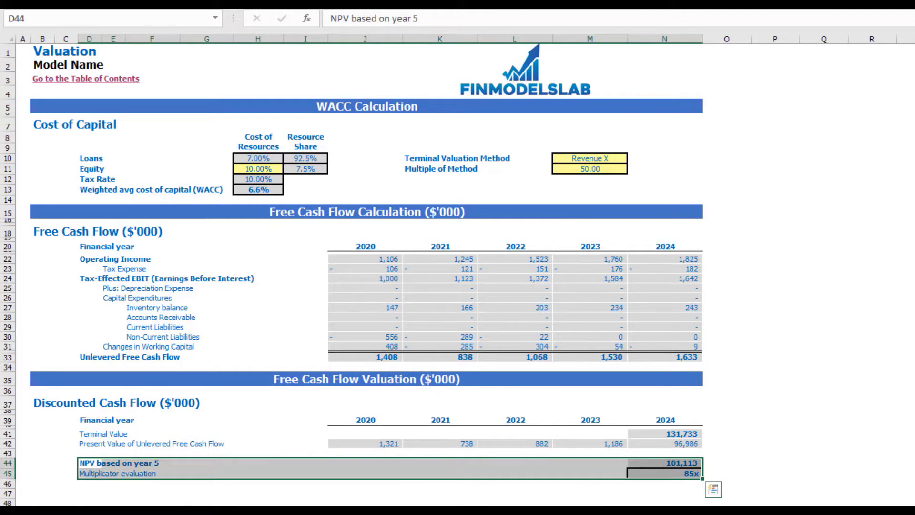
left_click(90, 472)
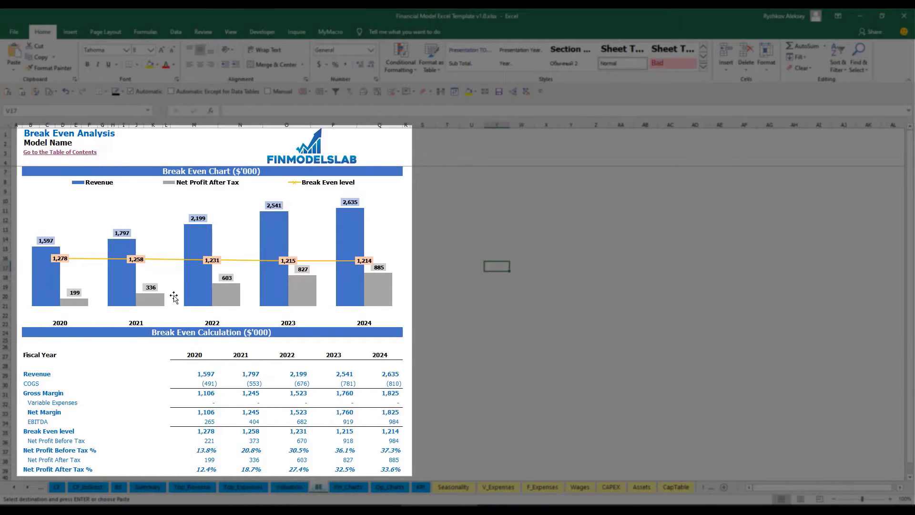
- Look over the Break Even chart and the revenue breakdown and operating cash flow charts on the Financial Charts sheet
mouse_move(61, 295)
mouse_move(42, 251)
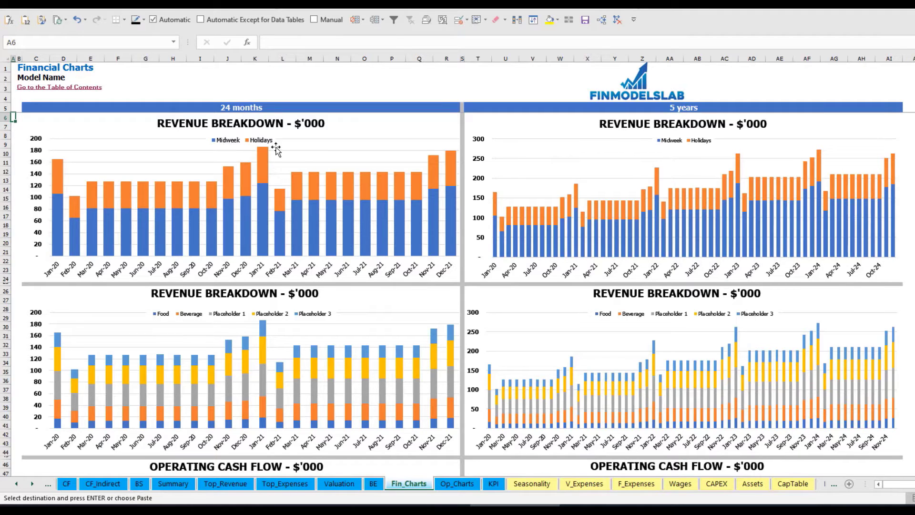
scroll(269, 191, "down", 3)
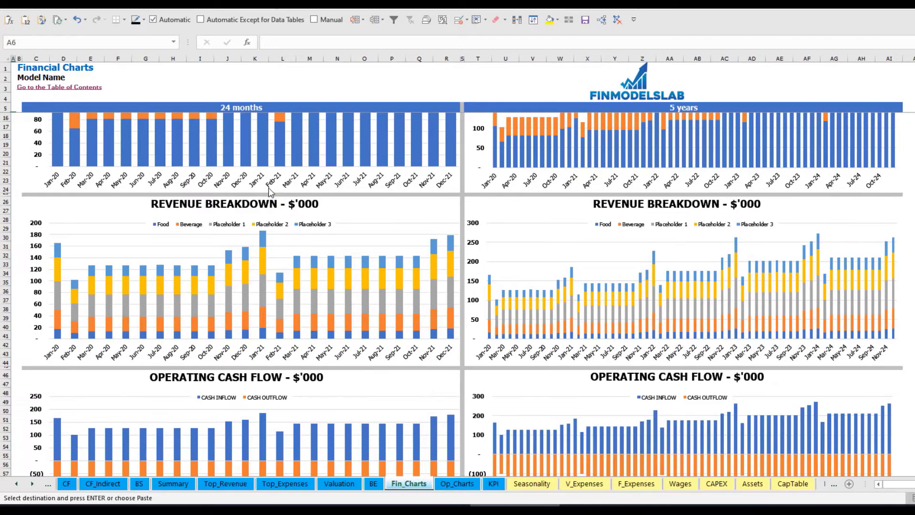
scroll(270, 192, "down", 3)
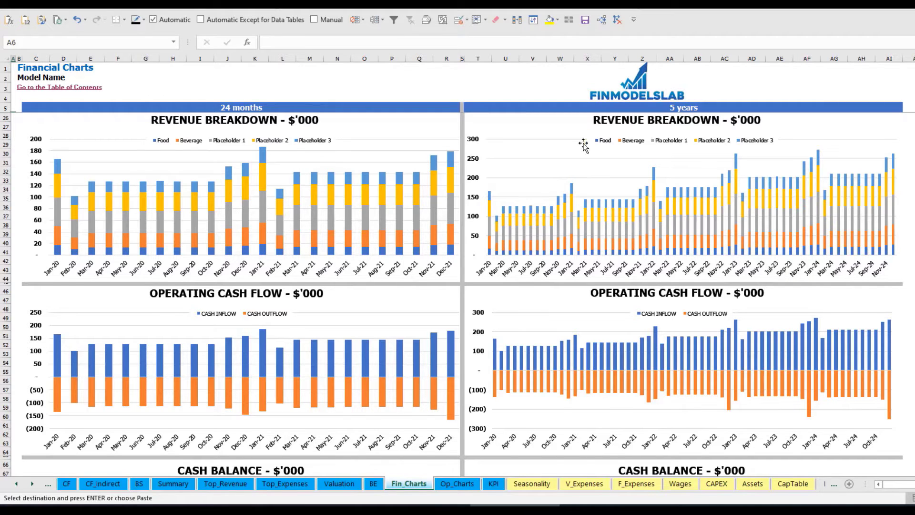
- Review the operating cash flow, cash balance, EBITDA and EBIT charts on the Financial Charts sheet
scroll(302, 245, "down", 7)
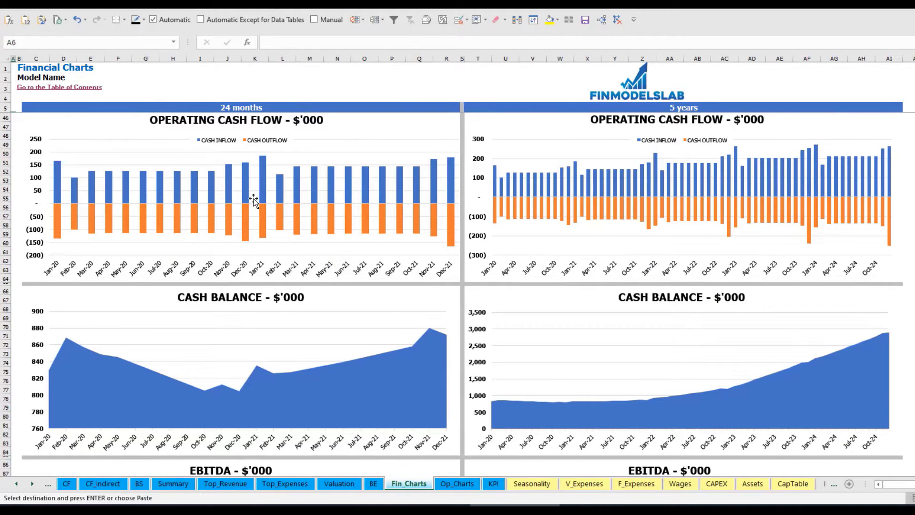
scroll(270, 257, "down", 7)
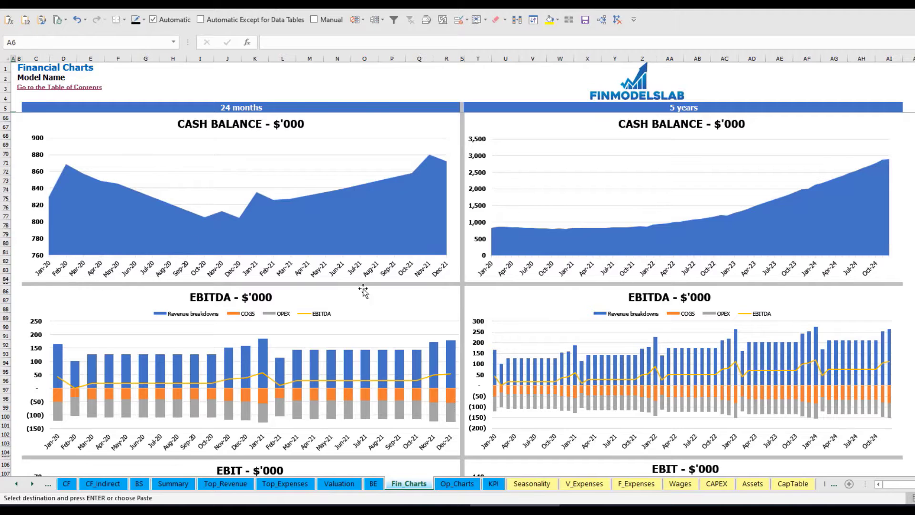
scroll(269, 300, "down", 7)
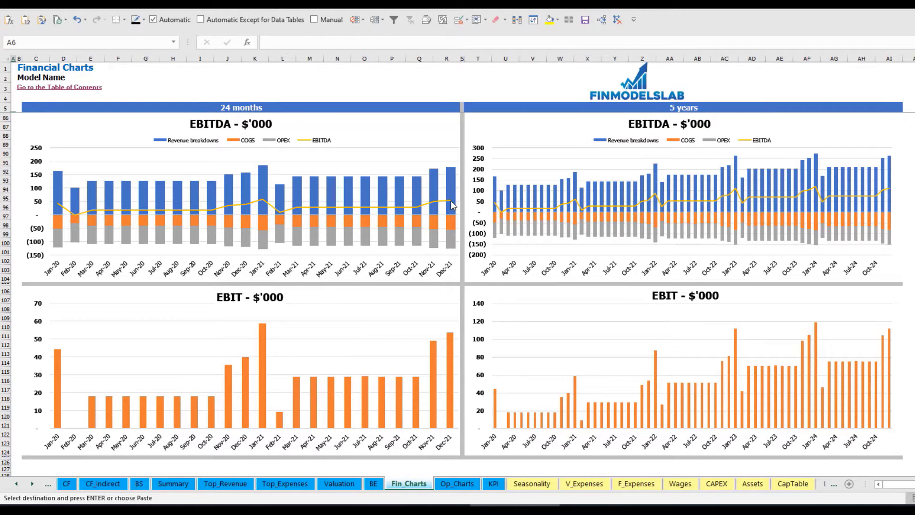
scroll(376, 282, "down", 7)
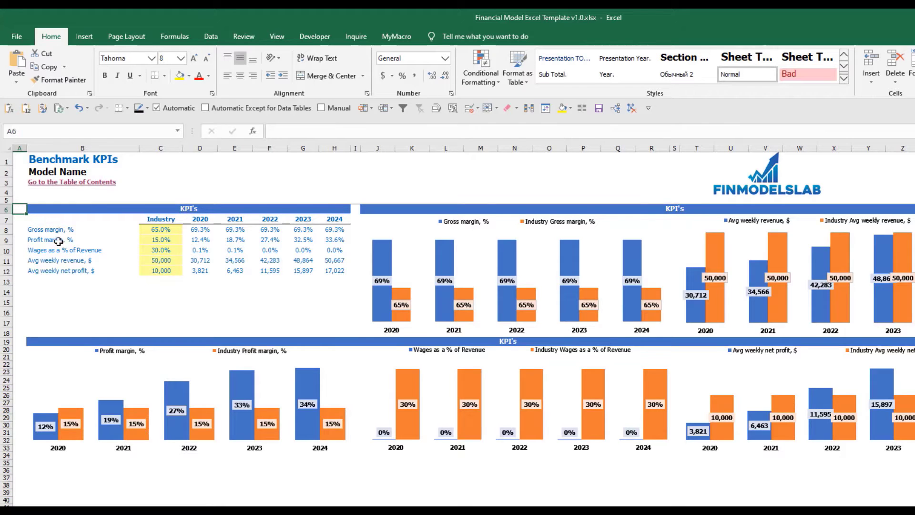
- Go through the margin, wages, average weekly revenue and average weekly net profit rows in the Benchmark KPIs table
left_click_drag(34, 230, 35, 242)
left_click(38, 241)
left_click(76, 251)
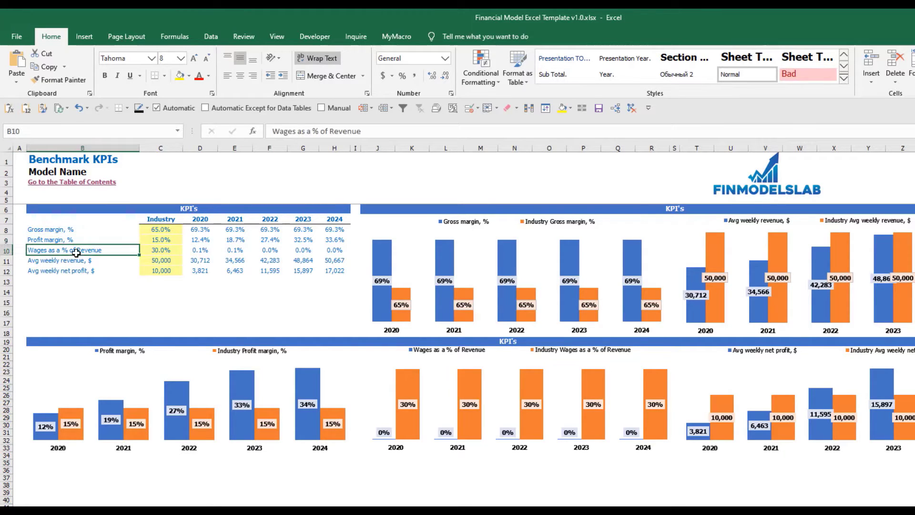
left_click(97, 261)
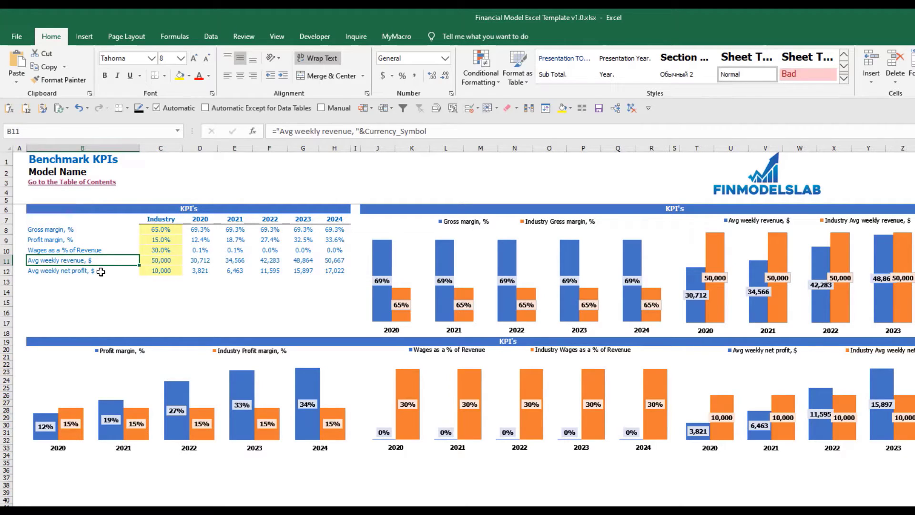
left_click(101, 272)
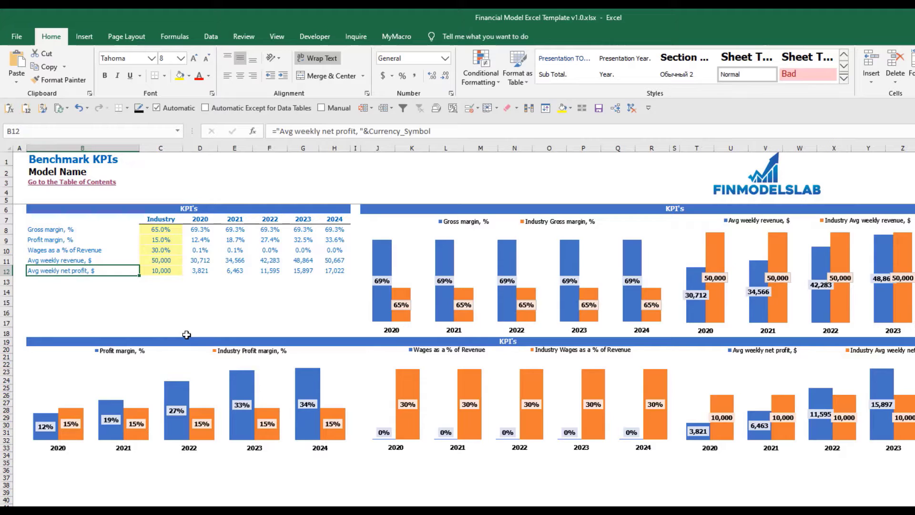
- Set the industry gross margin benchmark to 50% and compare it with the model's margin in the gross margin chart
left_click(167, 235)
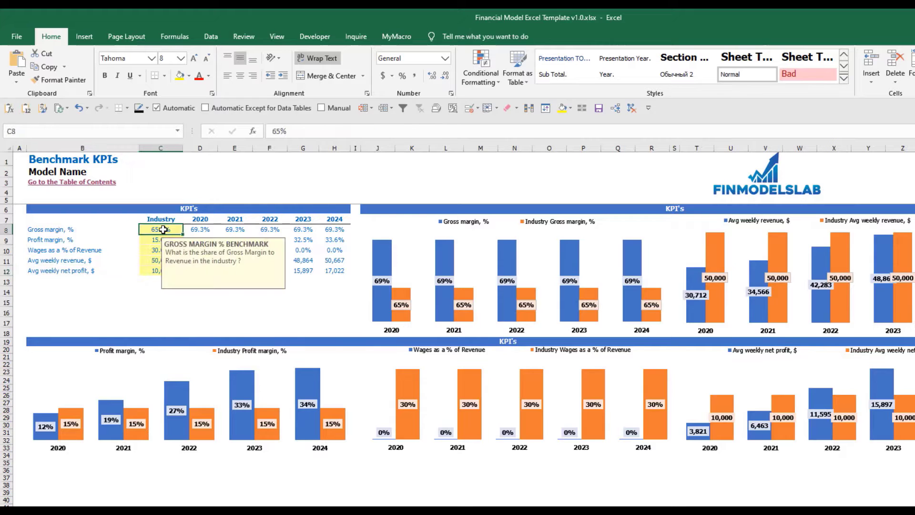
left_click(151, 292)
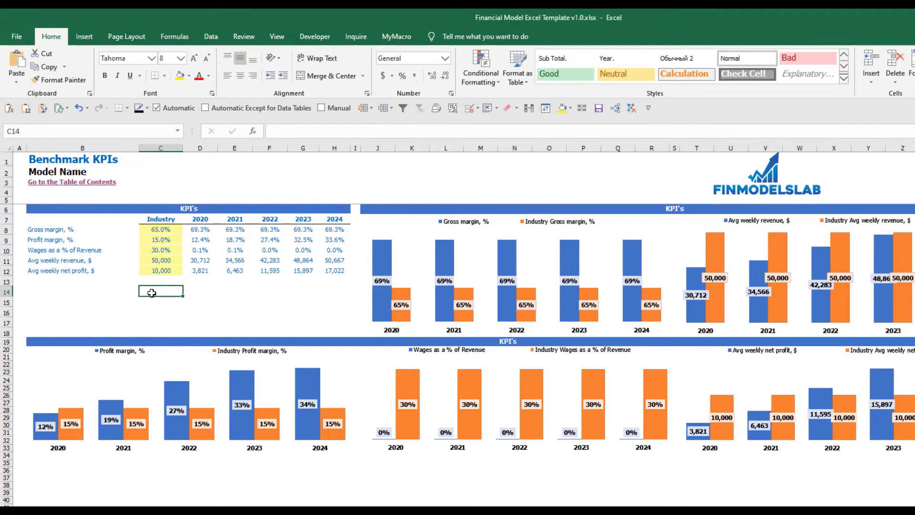
left_click(171, 231)
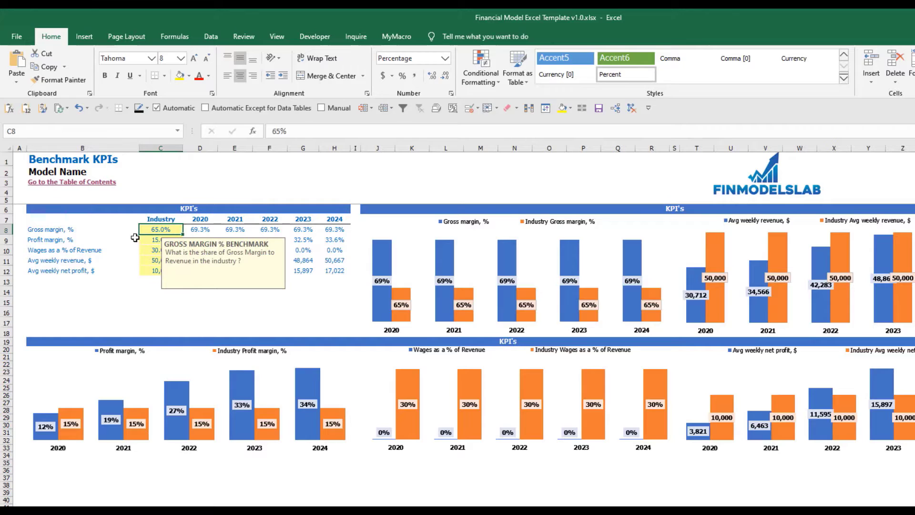
left_click(31, 227)
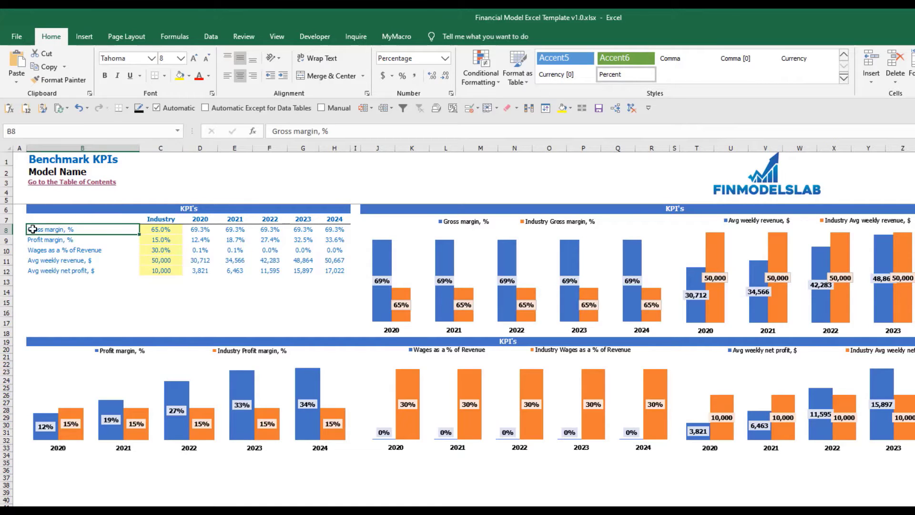
left_click(147, 229)
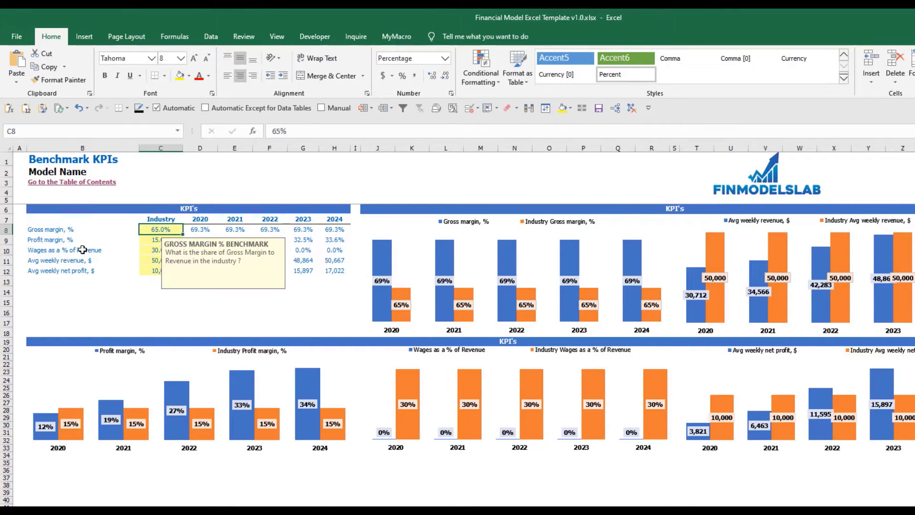
type("50")
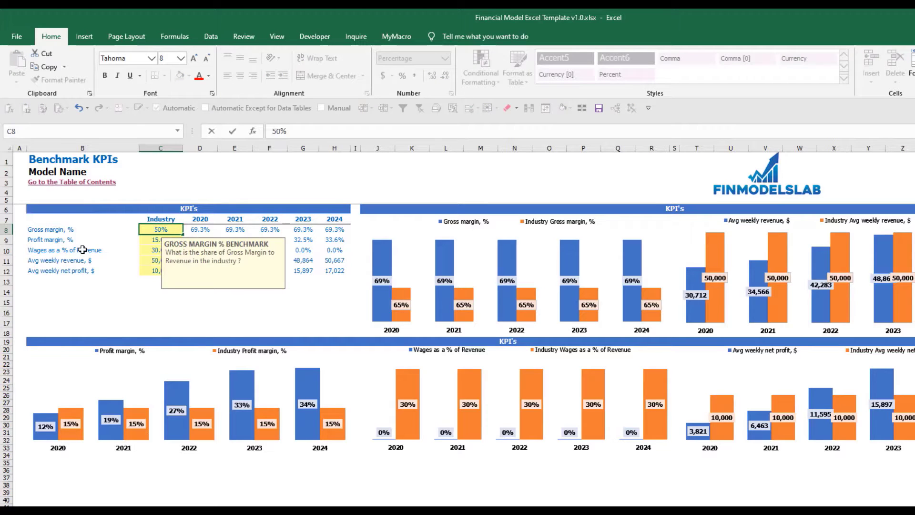
key("Return")
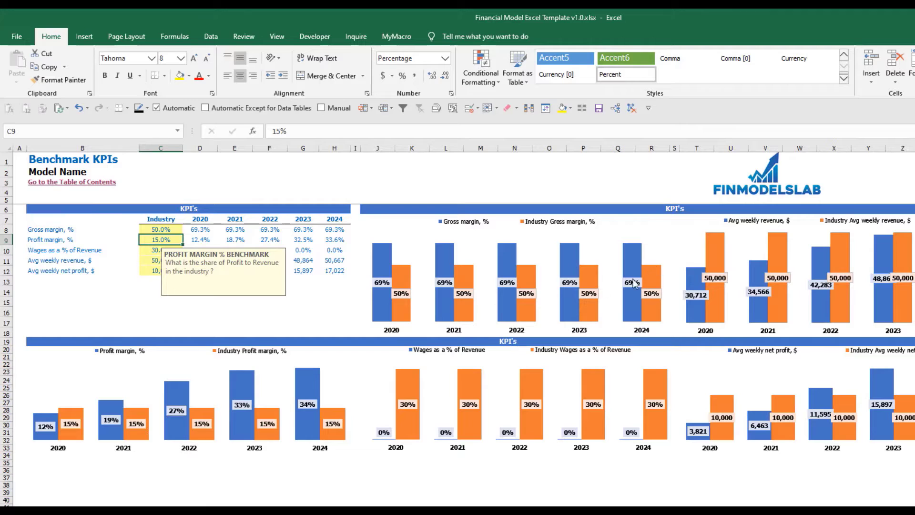
mouse_move(386, 265)
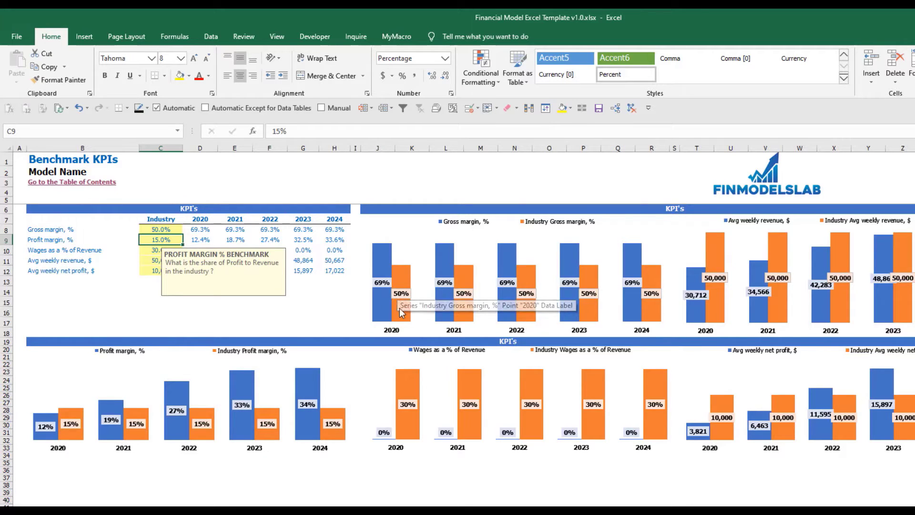
mouse_move(405, 302)
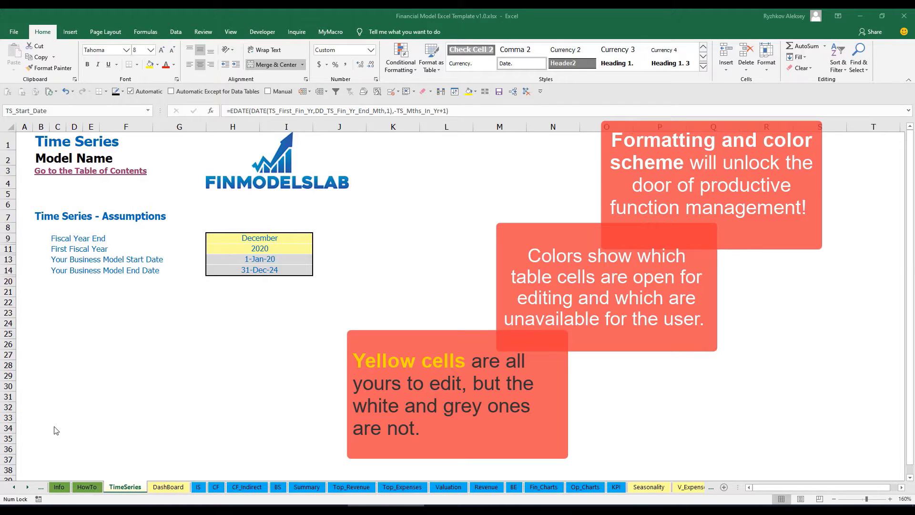
- Look through the workbook's color-coded sheet tabs from the Time Series sheet through to the last ones
left_click(27, 487)
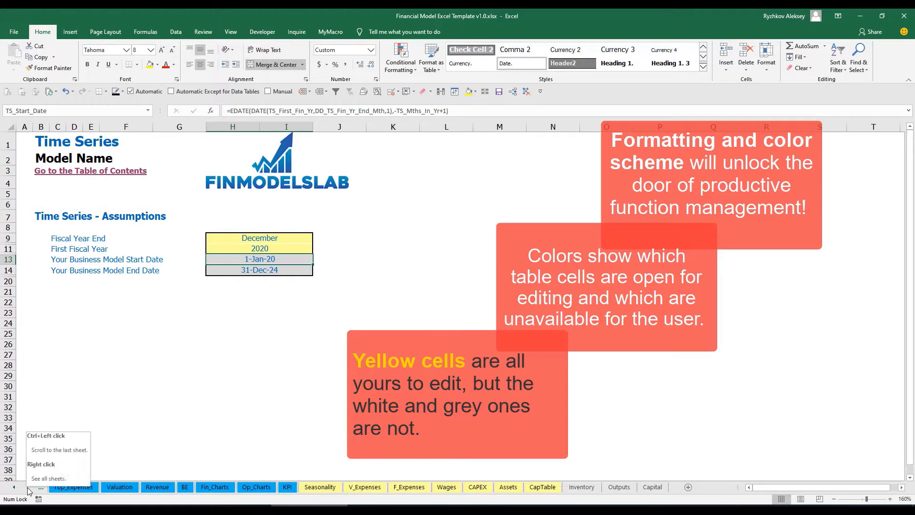
left_click(14, 487)
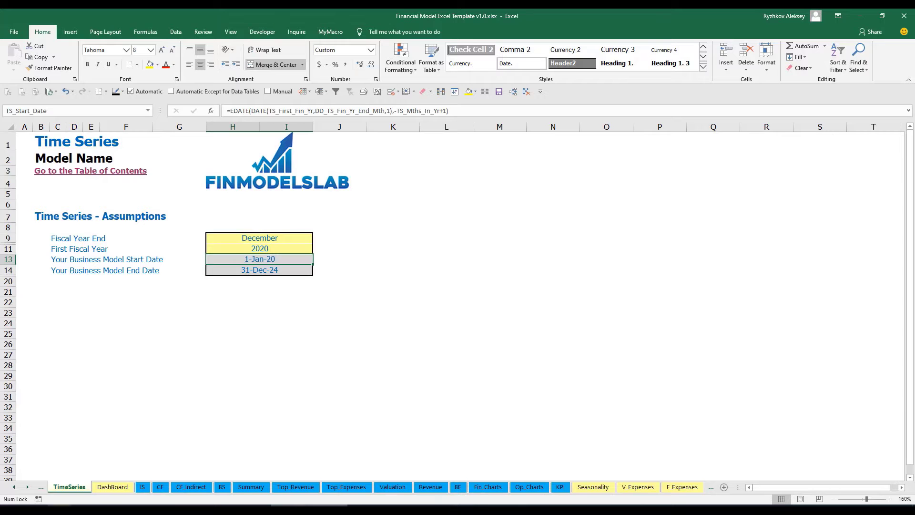
left_click(27, 487)
left_click(27, 487)
left_click(27, 487)
left_click(27, 487)
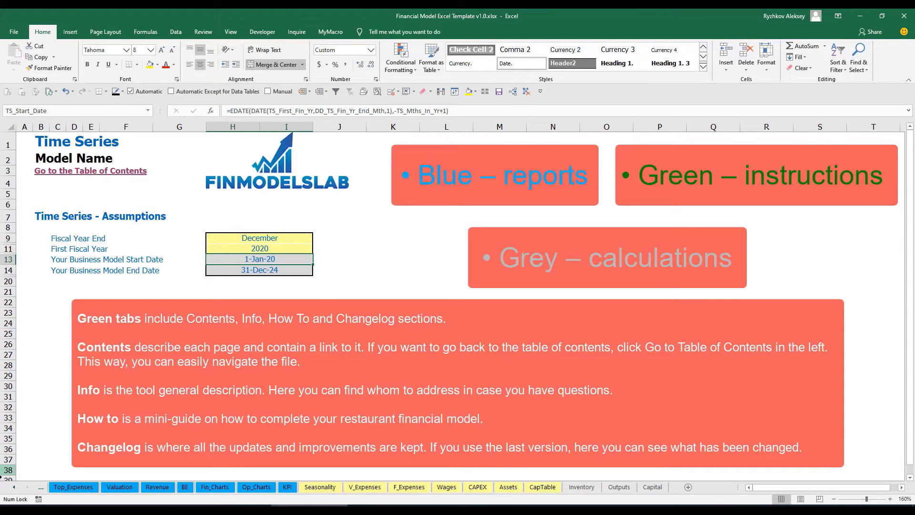
- Open the Contents sheet, follow its Financial Statements Summary link and return to the table of contents
left_click(13, 486)
left_click(14, 487)
left_click(14, 491)
left_click(13, 491)
left_click(14, 492)
left_click(13, 491)
left_click(14, 490)
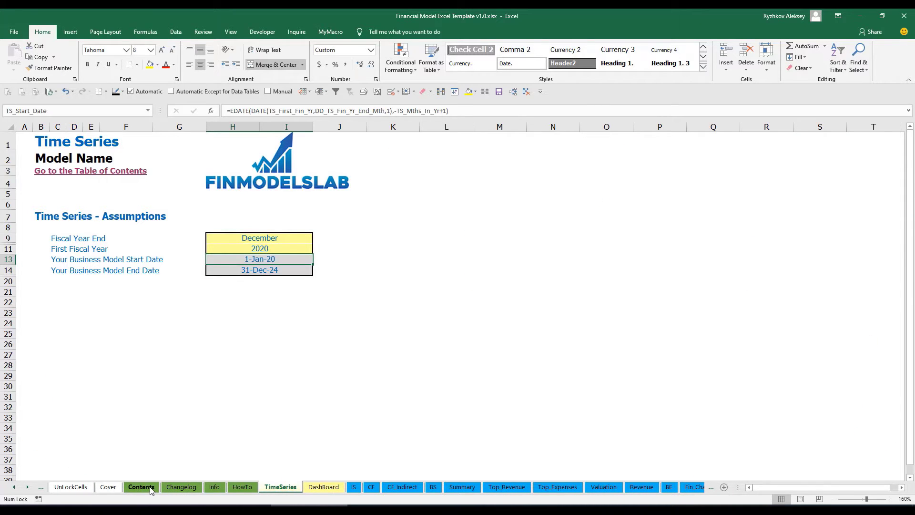
left_click(141, 487)
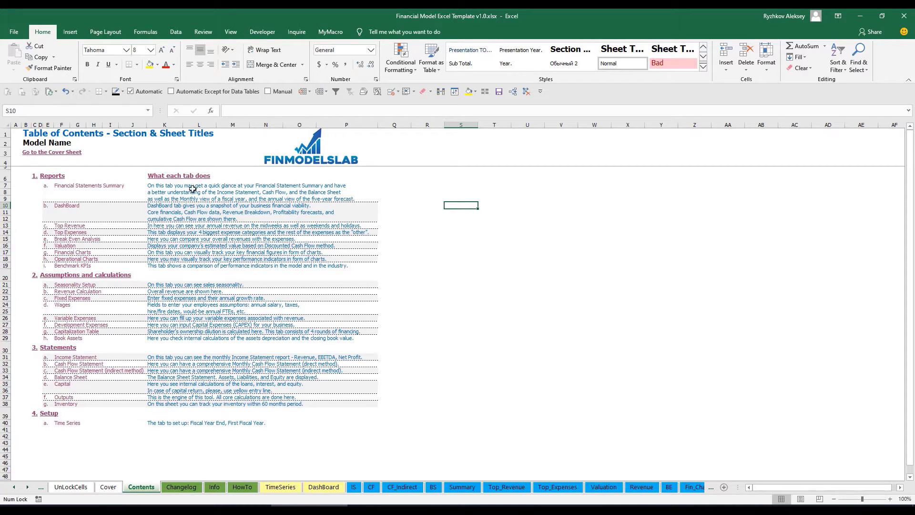
left_click(80, 188)
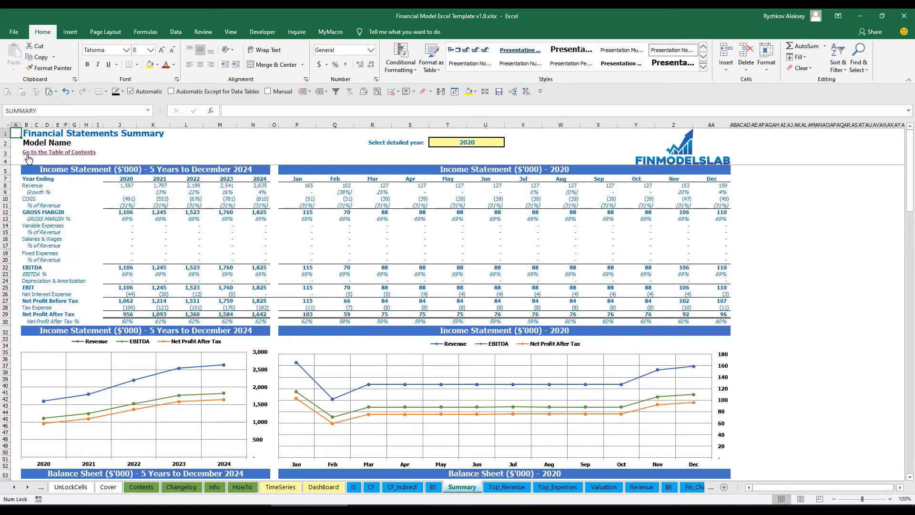
left_click(29, 153)
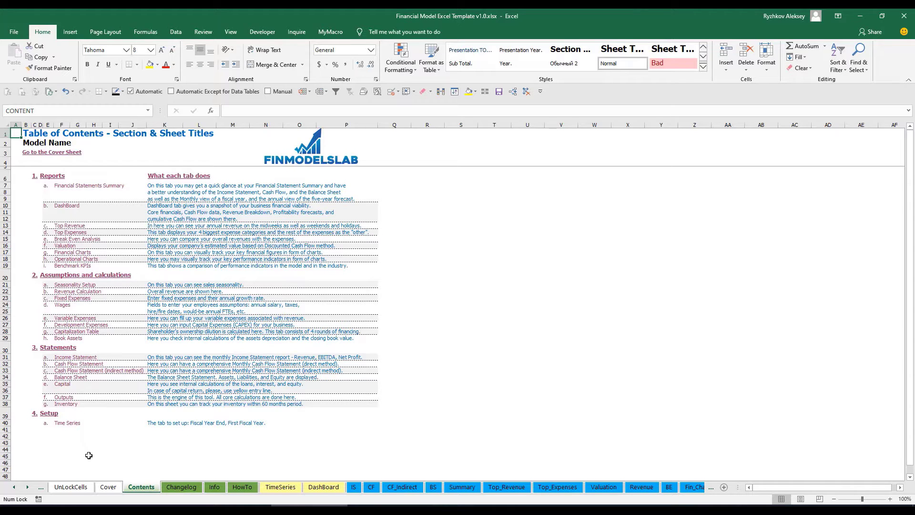
- Read through the How To sheet's guidance, from the business model principles down to the Book Assets and Top Revenue sections
left_click(241, 487)
scroll(97, 269, "up", 2)
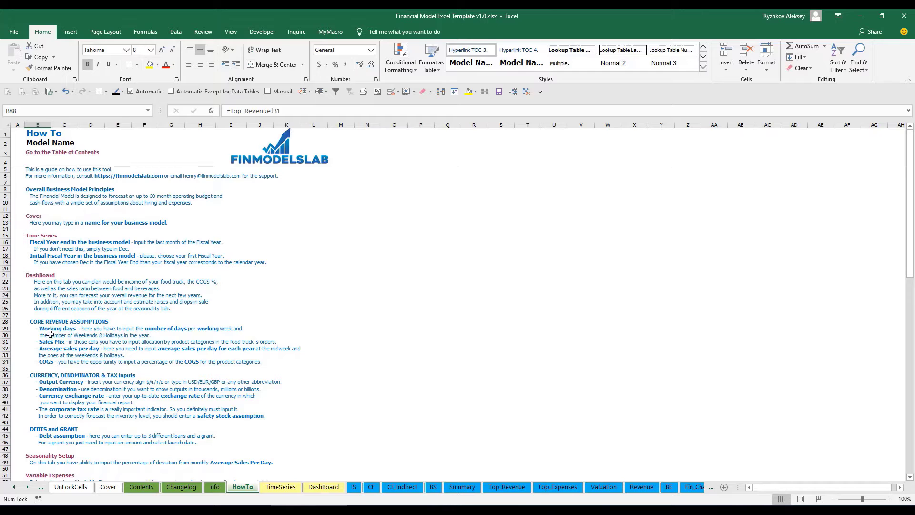
scroll(48, 329, "down", 3)
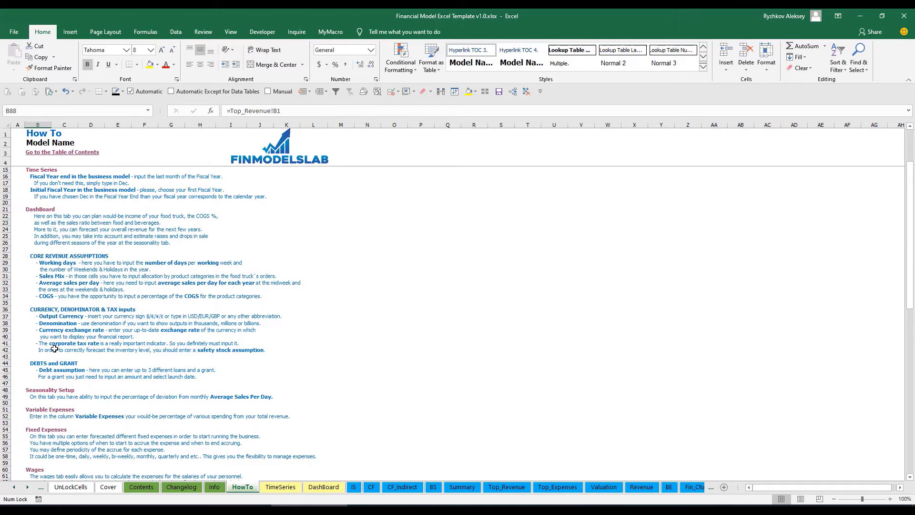
scroll(54, 357, "down", 3)
scroll(48, 376, "down", 3)
scroll(43, 386, "down", 3)
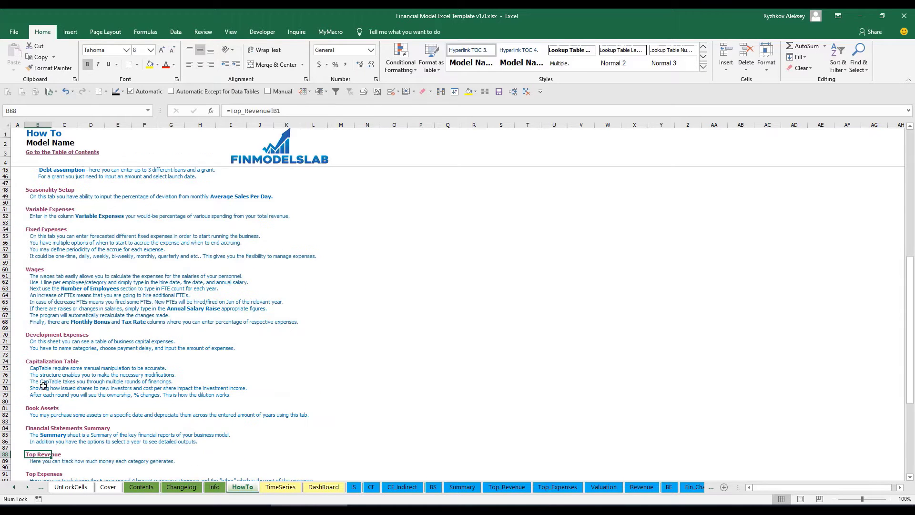
scroll(45, 386, "up", 12)
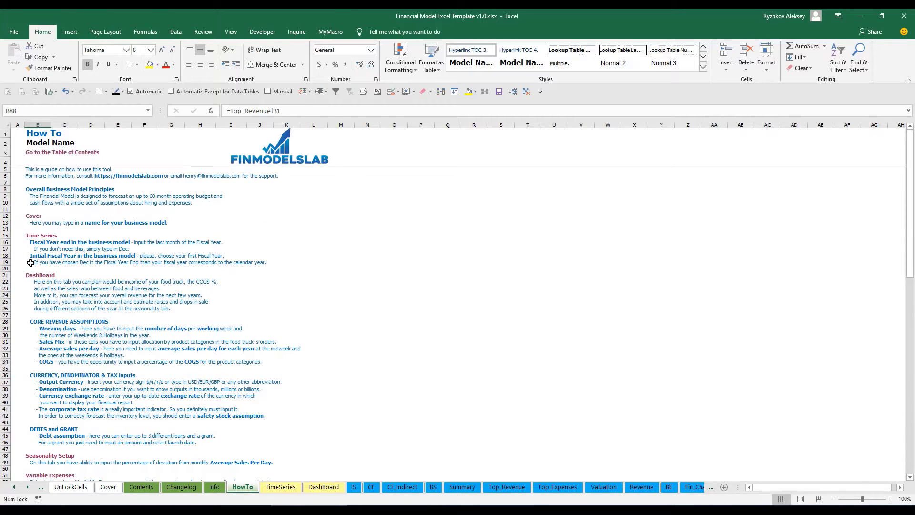
scroll(34, 285, "down", 3)
scroll(43, 312, "down", 3)
scroll(47, 315, "down", 3)
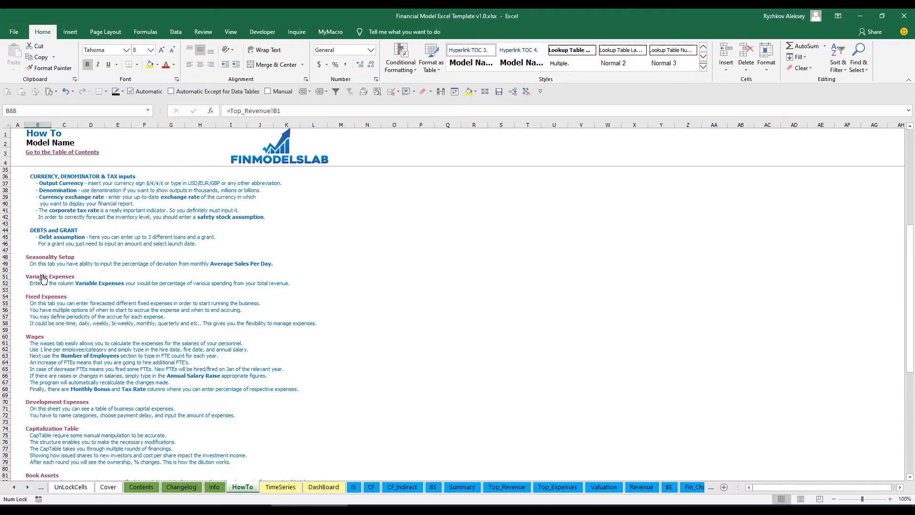
scroll(43, 279, "down", 3)
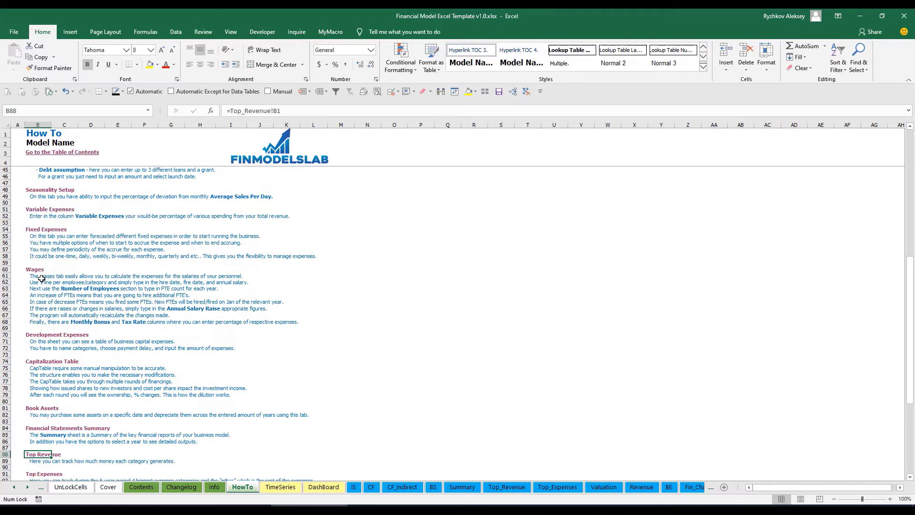
left_click(31, 409)
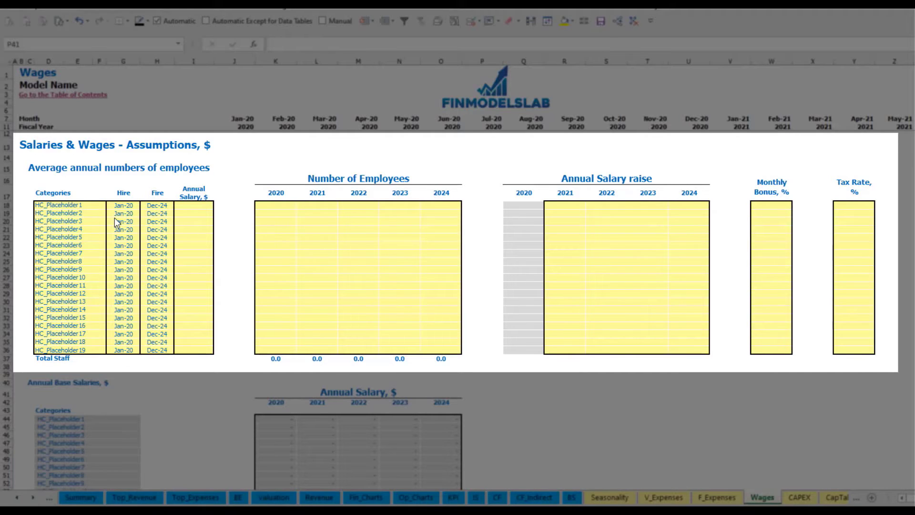
- On the Wages sheet, rename the first staff category as CFO and set its hire date to Mar-20
left_click(93, 205)
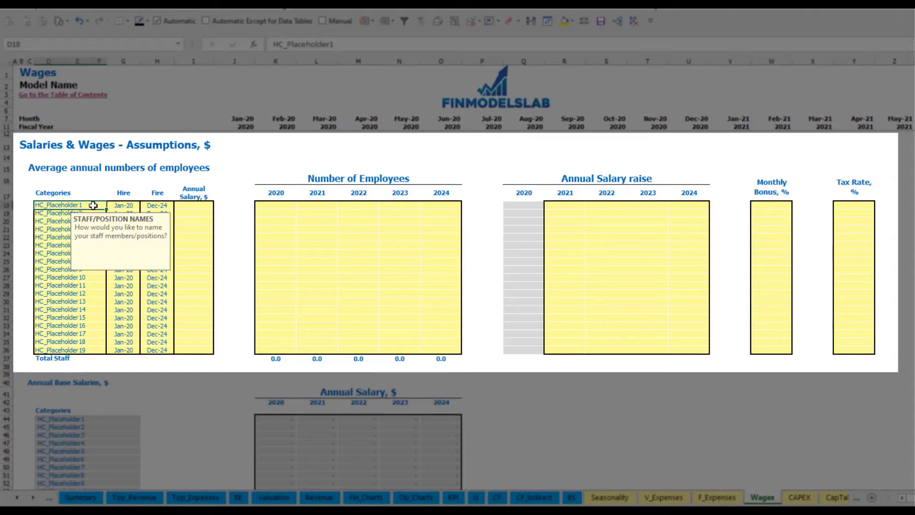
type("CFO")
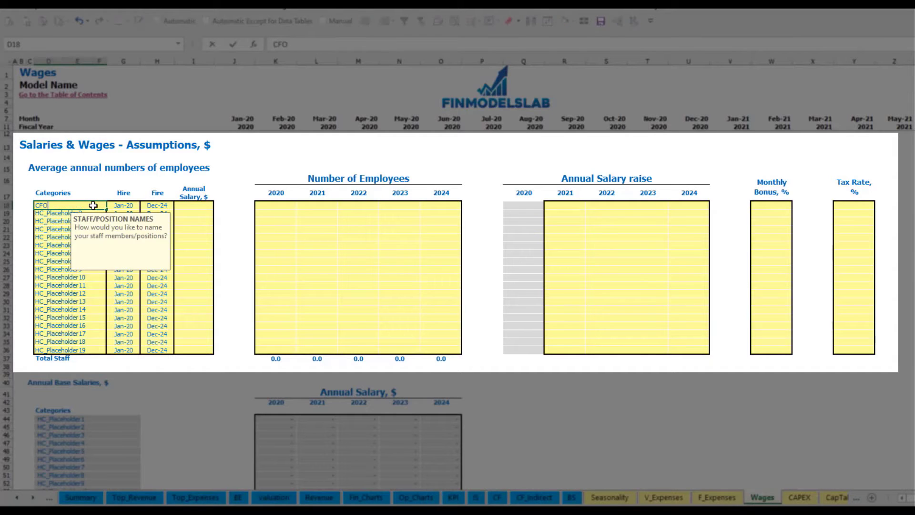
key("Return")
left_click(123, 206)
left_click(143, 206)
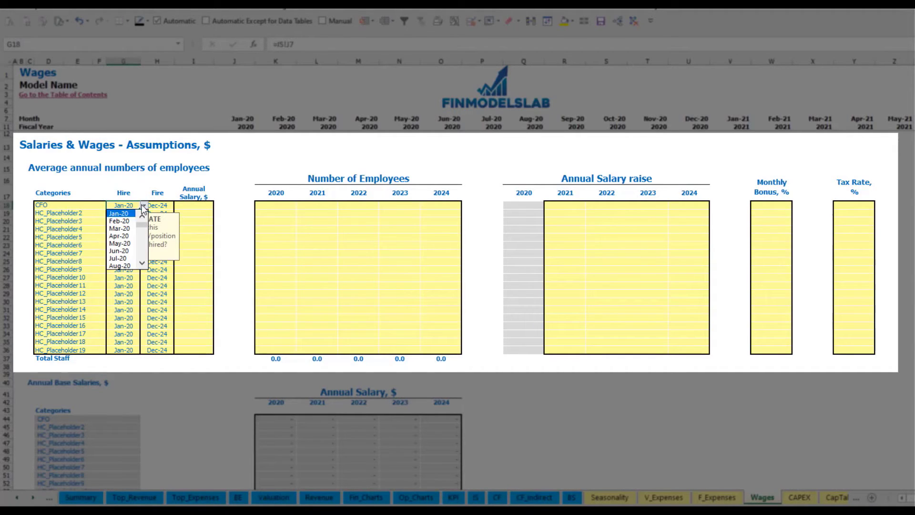
left_click(119, 228)
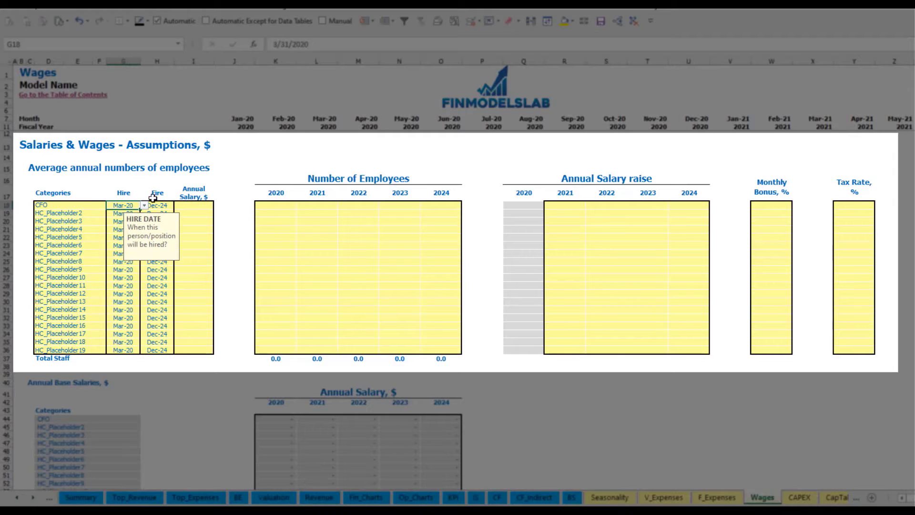
- Set the CFO's annual salary to 50,000, keeping the existing fire date
left_click(158, 192)
left_click(162, 205)
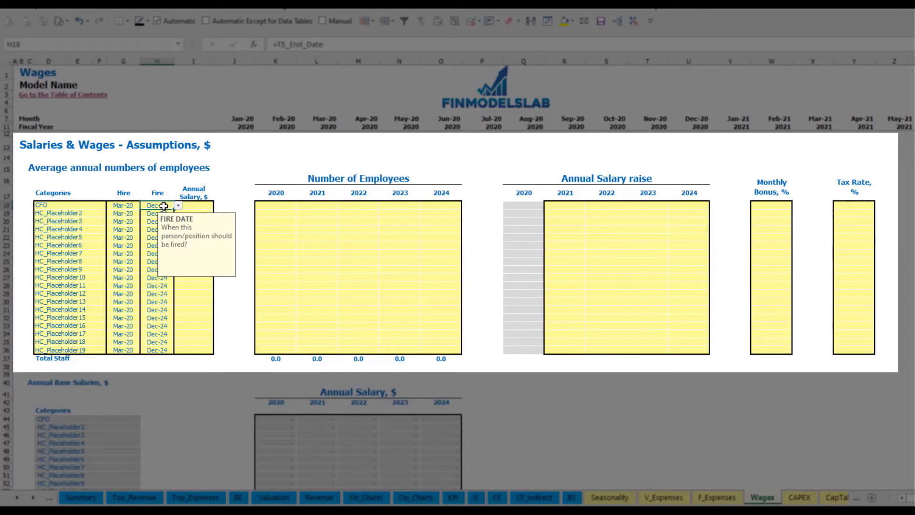
left_click(196, 206)
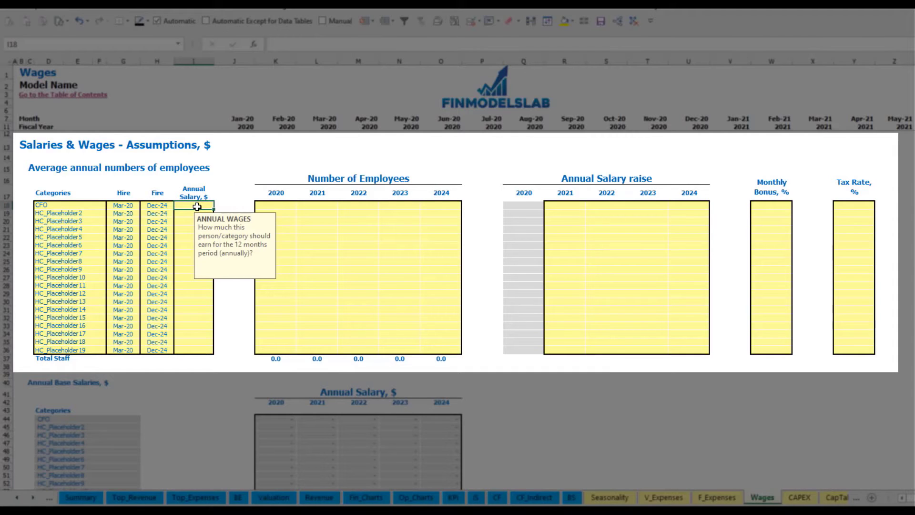
type("50")
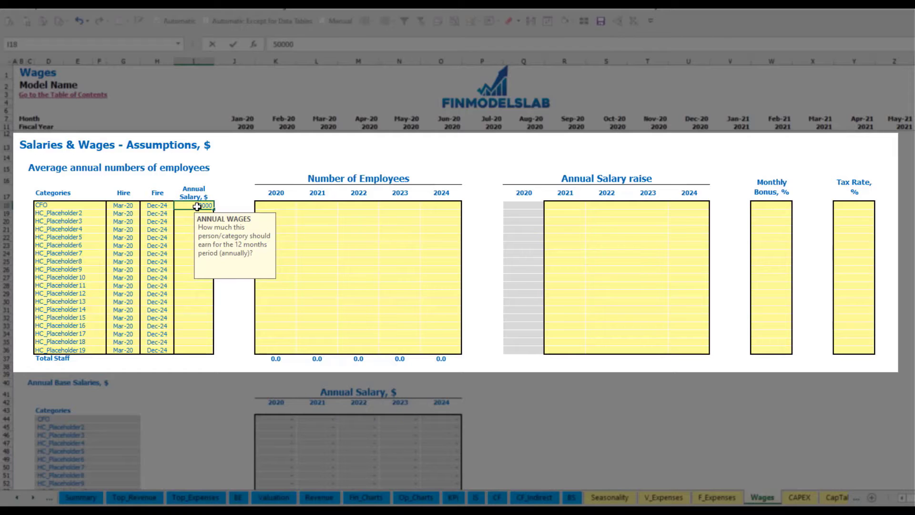
- Enter 1 as the number of CFO employees for each year from 2020 to 2024
left_click(287, 207)
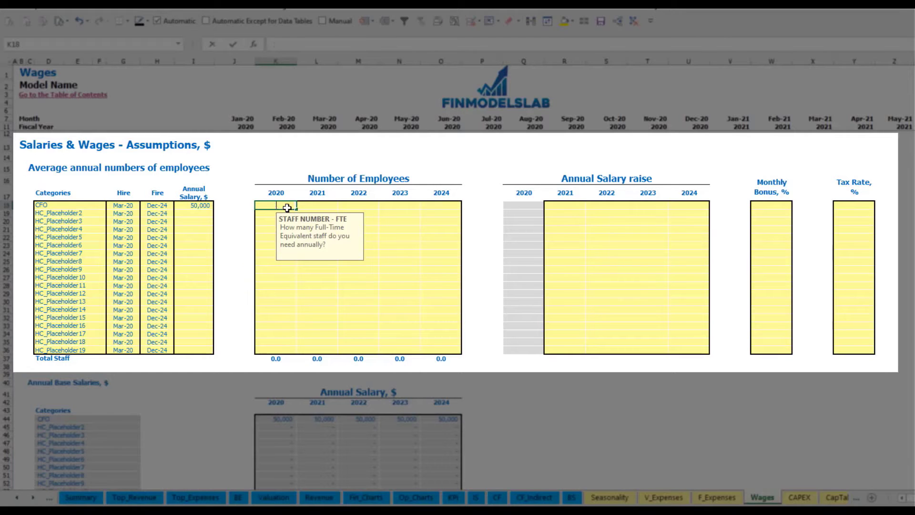
type("1\t1\t1\t1\t1")
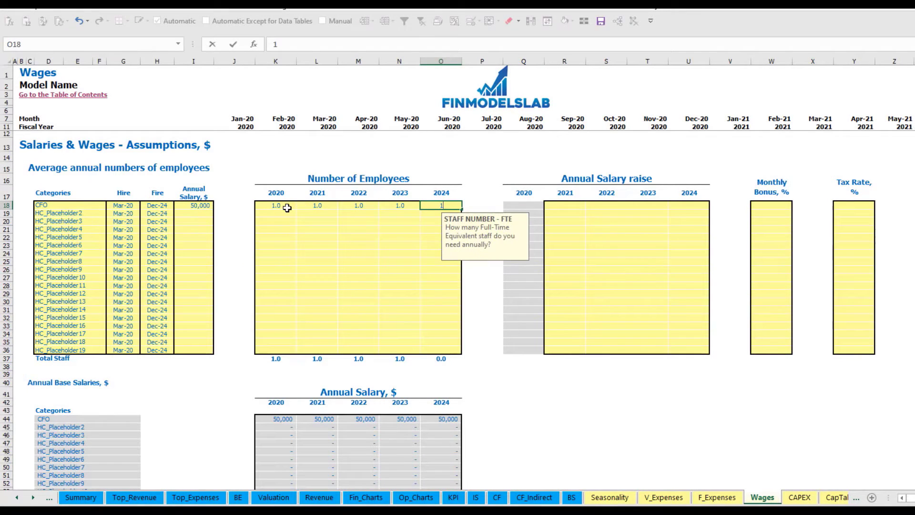
key("Tab")
scroll(488, 281, "down", 3)
scroll(501, 263, "up", 3)
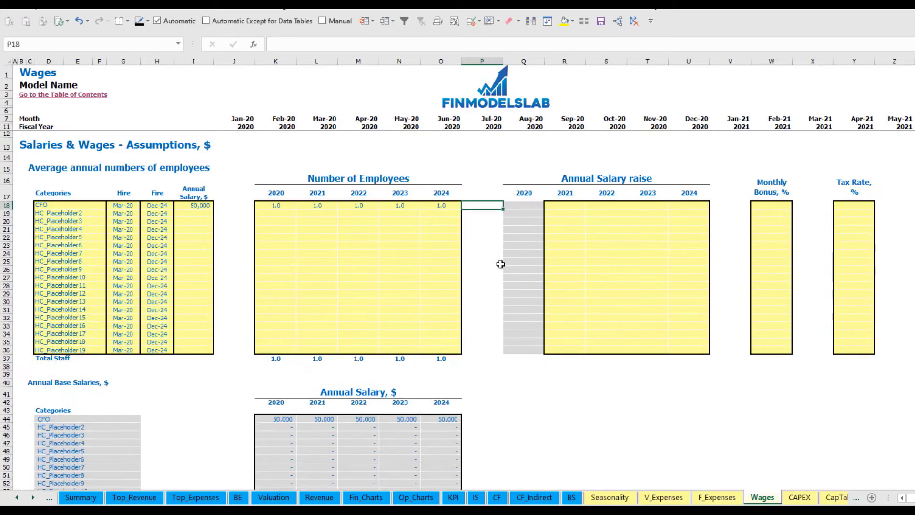
- Check the CFO's monthly headcount in the Total Staff Numbers section, starting from the Mar-20 hire month
scroll(506, 267, "down", 13)
left_click(329, 264)
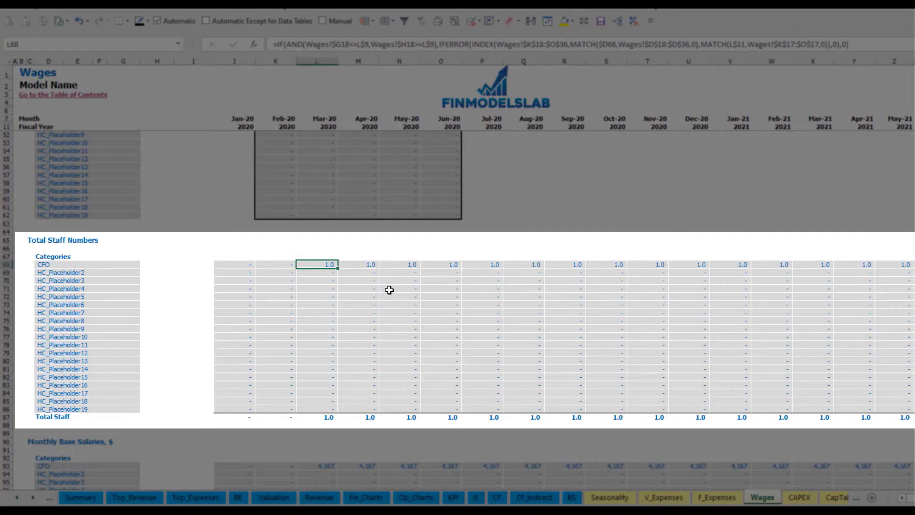
key("ctrl+Right")
key("Home")
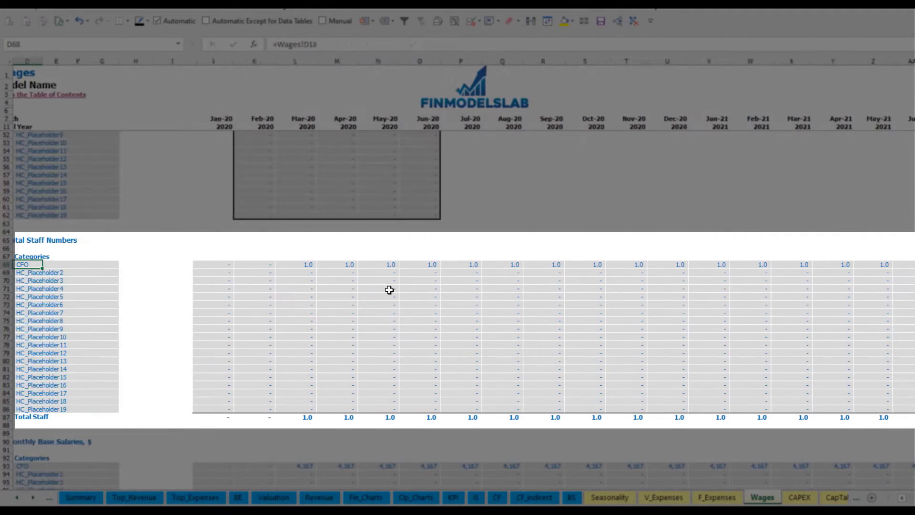
scroll(389, 287, "up", 13)
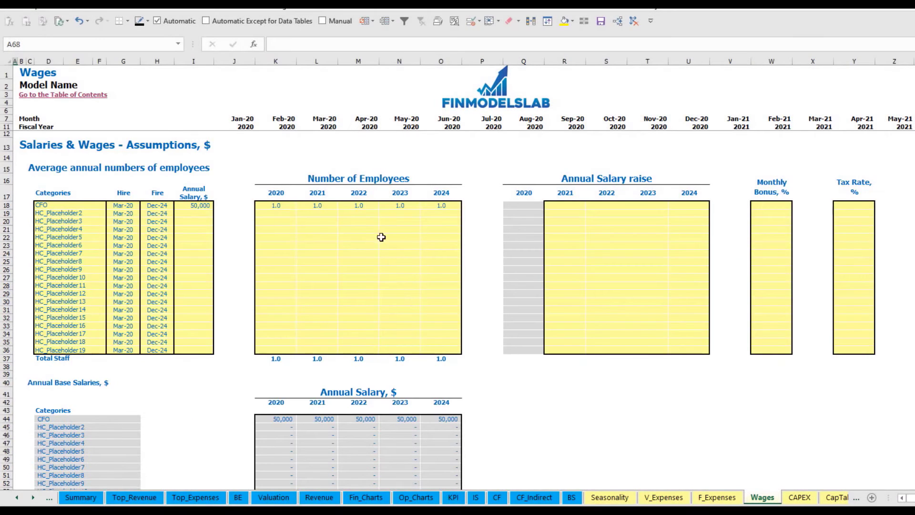
- Set the CFO's annual salary raise to 5% for 2021 and copy it across 2022 to 2024
left_click(566, 205)
type("5")
key("ctrl+Return")
key("ctrl+c")
key("Right")
key("shift+Right")
key("shift+Right")
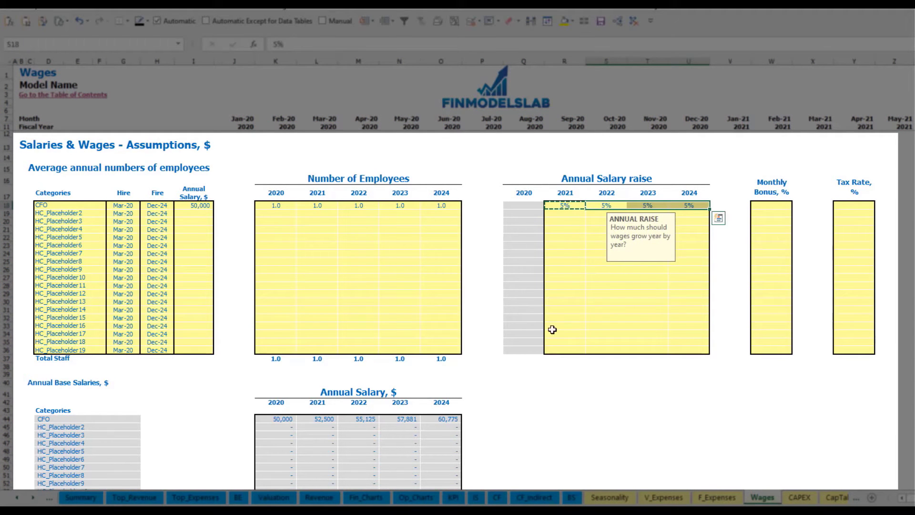
key("ctrl+v")
- Compare the CFO's yearly figures in the Annual Salary table with the base salary and raise assumptions
left_click_drag(277, 419, 438, 418)
left_click(322, 427)
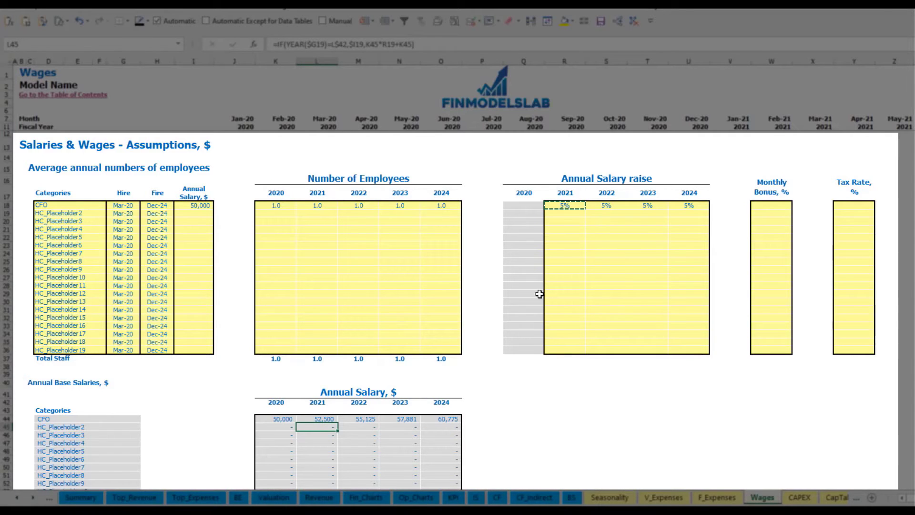
left_click(200, 205)
left_click_drag(577, 206, 685, 207)
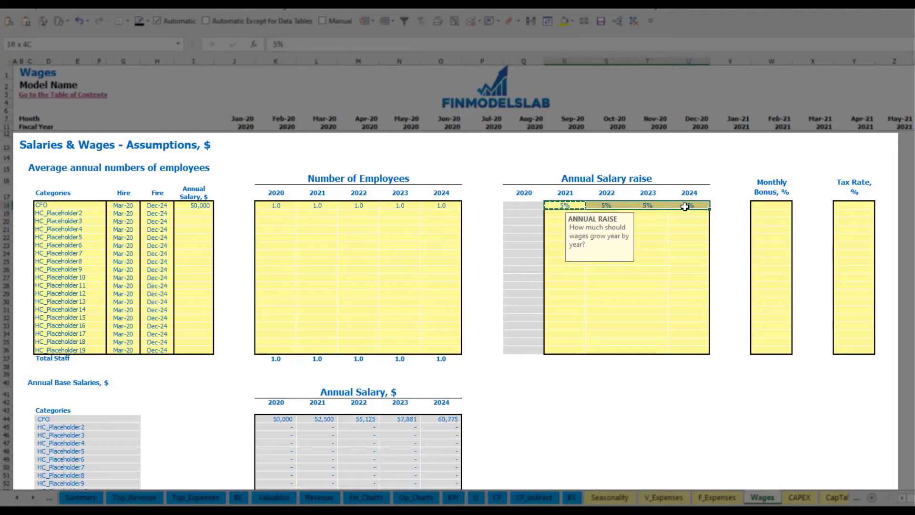
left_click(317, 419)
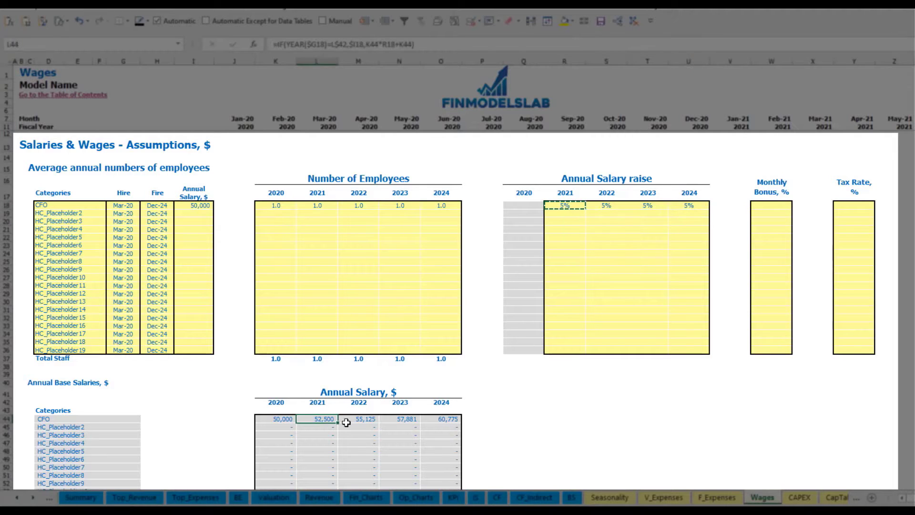
- Set the CFO's monthly bonus to 10% and tax rate to 5%
left_click(775, 207)
type("10%")
key("Return")
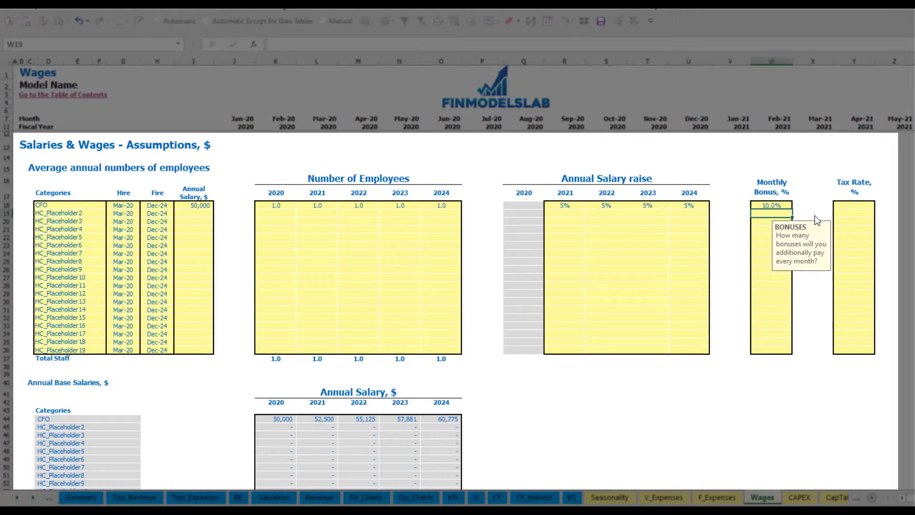
left_click(862, 203)
type("5%")
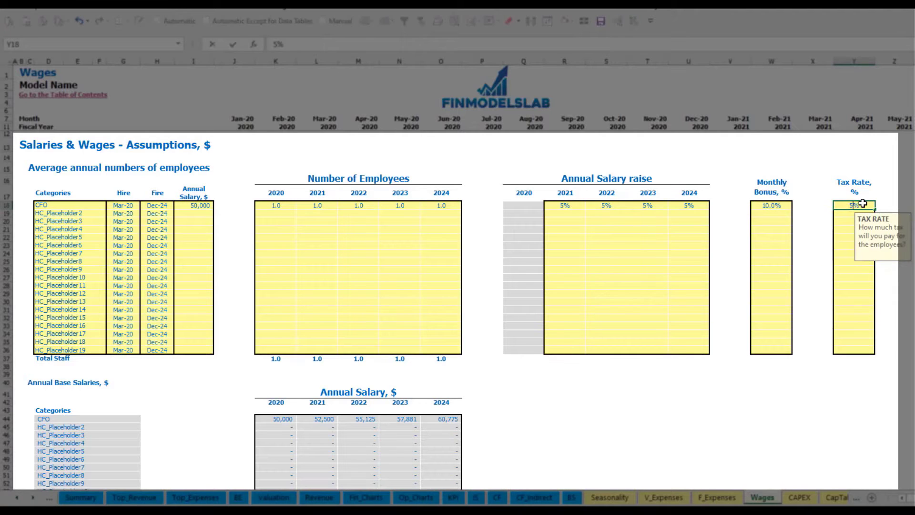
key("Return")
- Review the CFO rows in the Monthly Base Salaries, Monthly Bonus and Monthly Base Taxes sections, then return to the assumptions
scroll(382, 292, "down", 17)
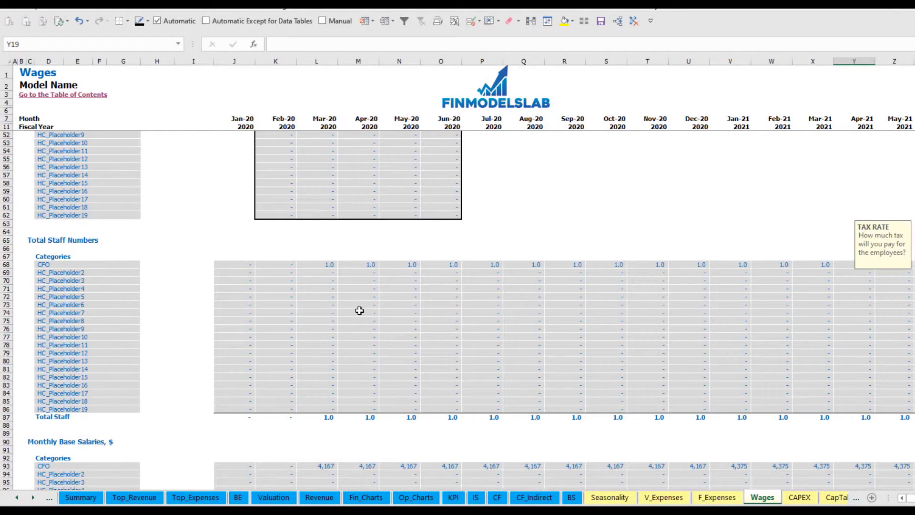
scroll(17, 393, "down", 3)
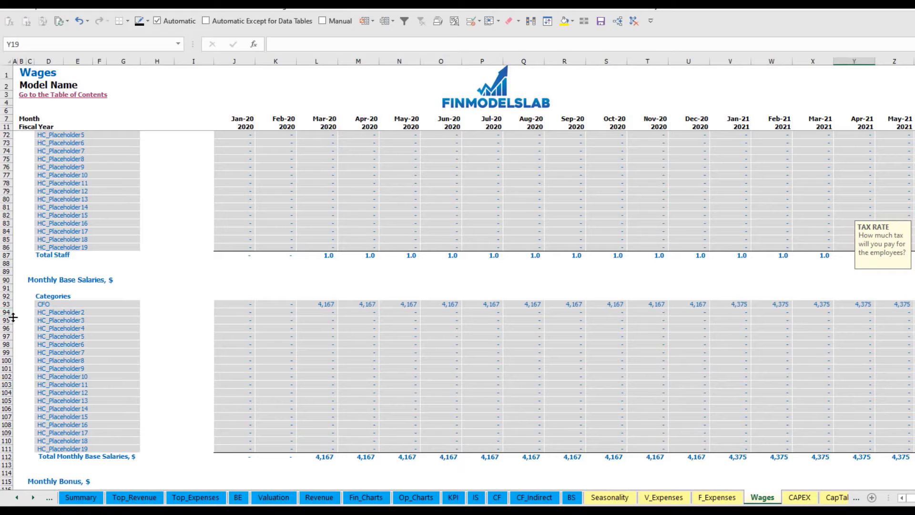
left_click(4, 303)
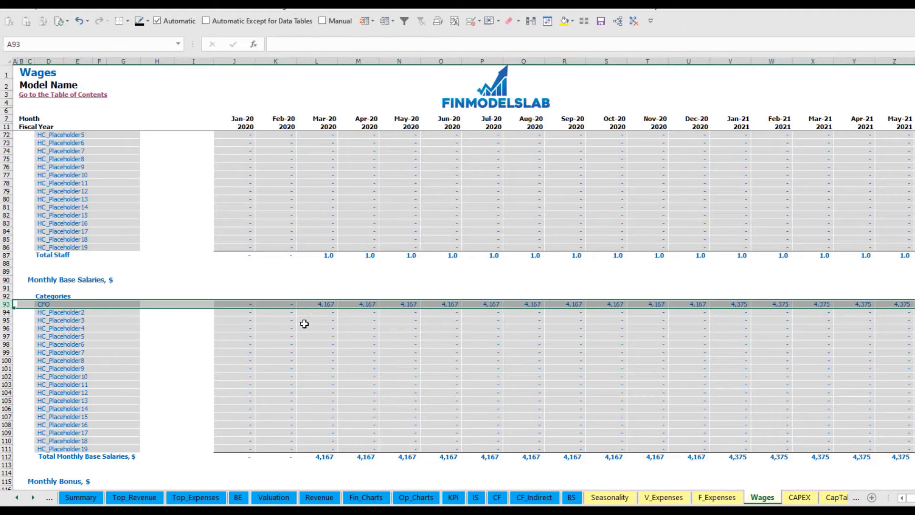
left_click(331, 304)
scroll(137, 363, "down", 7)
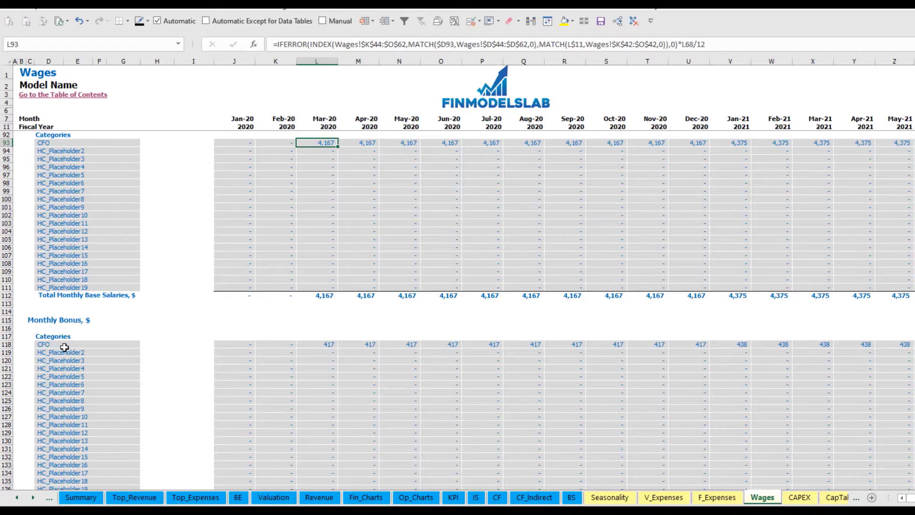
left_click(7, 344)
left_click(322, 346)
scroll(68, 358, "down", 7)
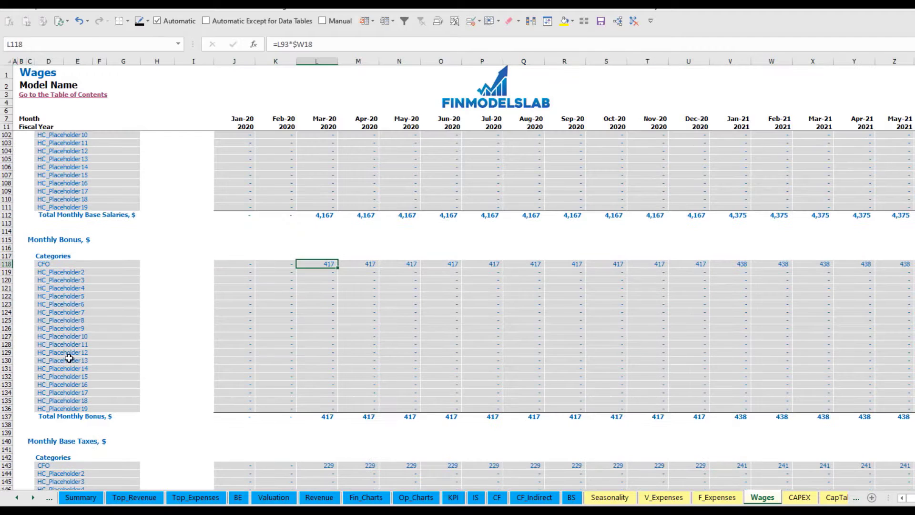
left_click(7, 385)
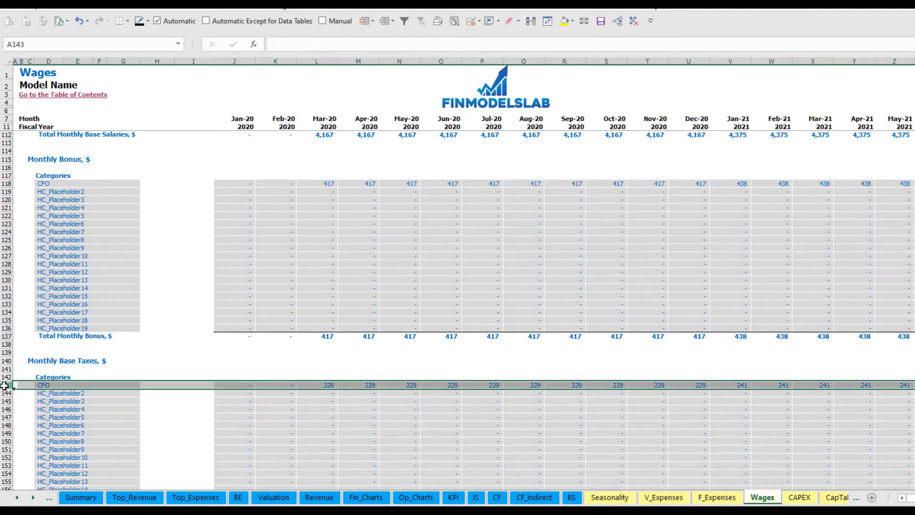
scroll(389, 366, "up", 20)
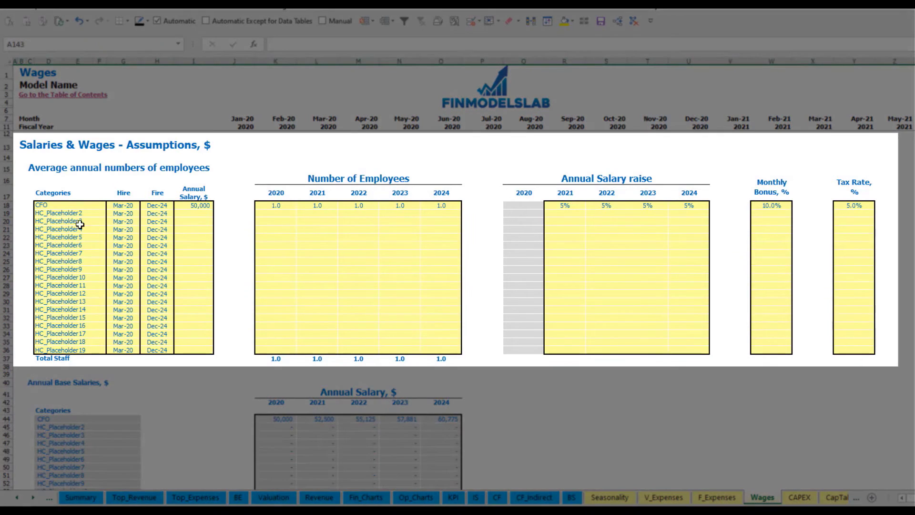
- Rename the second staff category as Admin HC and set its hire date to Apr-20
left_click(68, 211)
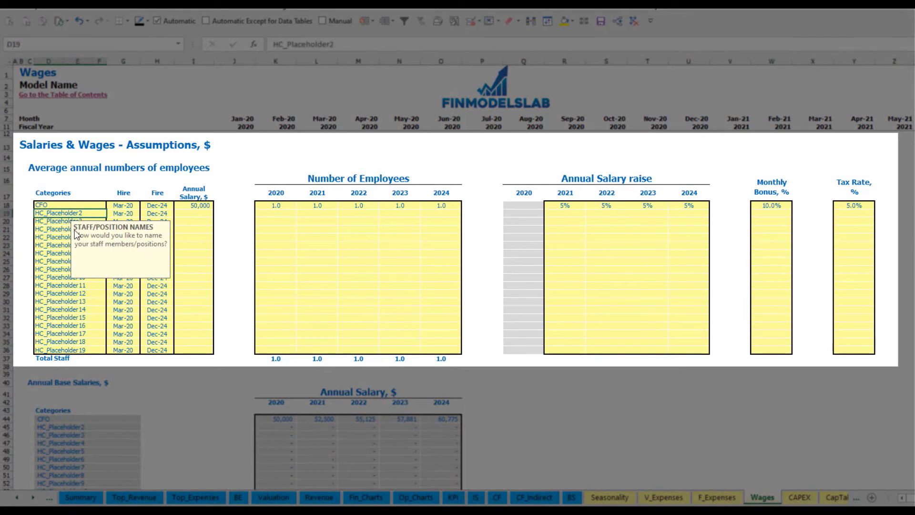
type("Ad")
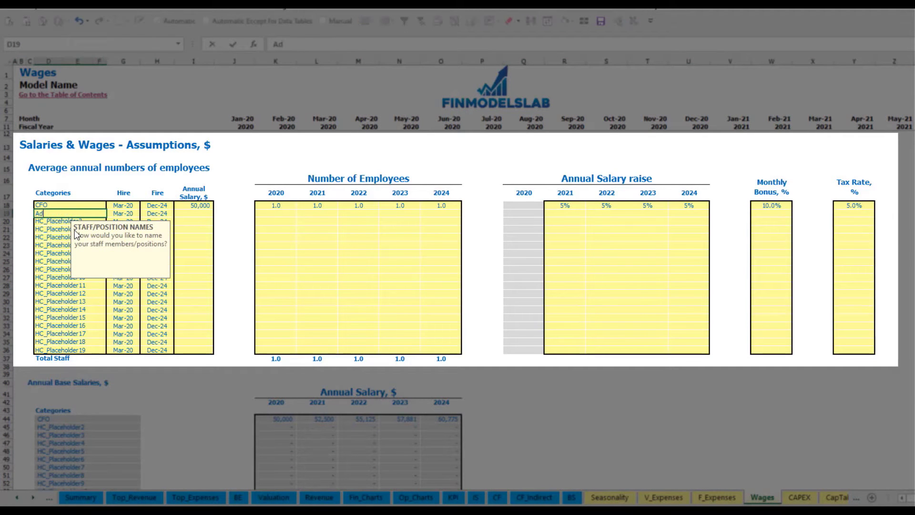
type("min HC")
key("Return")
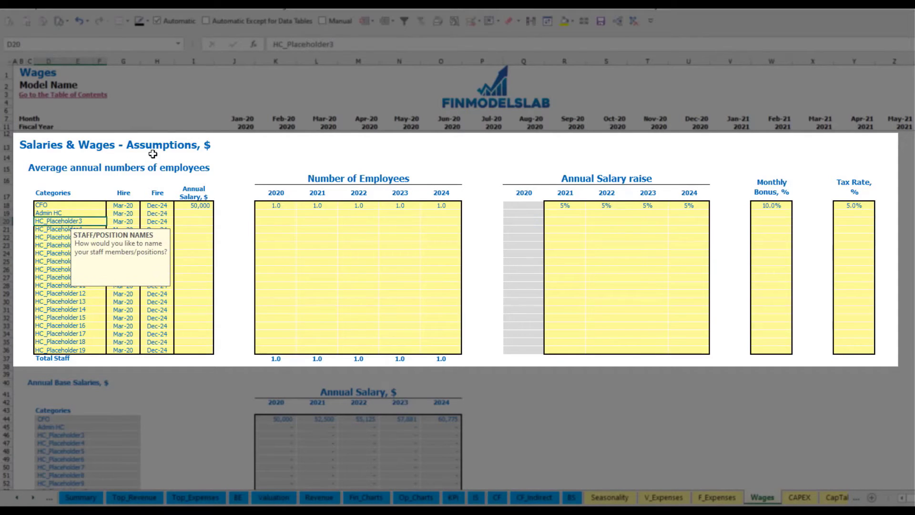
left_click(128, 212)
left_click(144, 214)
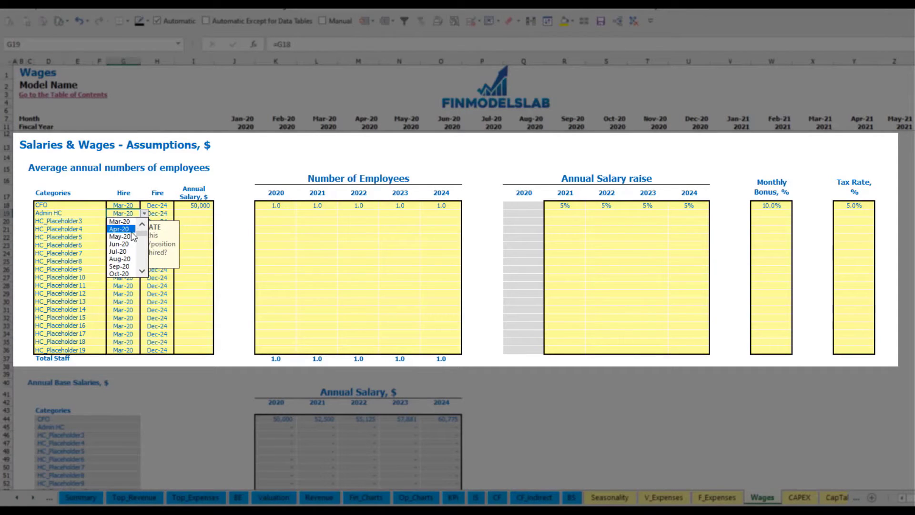
left_click(125, 229)
- Set the Admin HC annual salary to 30,000, keeping the existing fire date
left_click(164, 215)
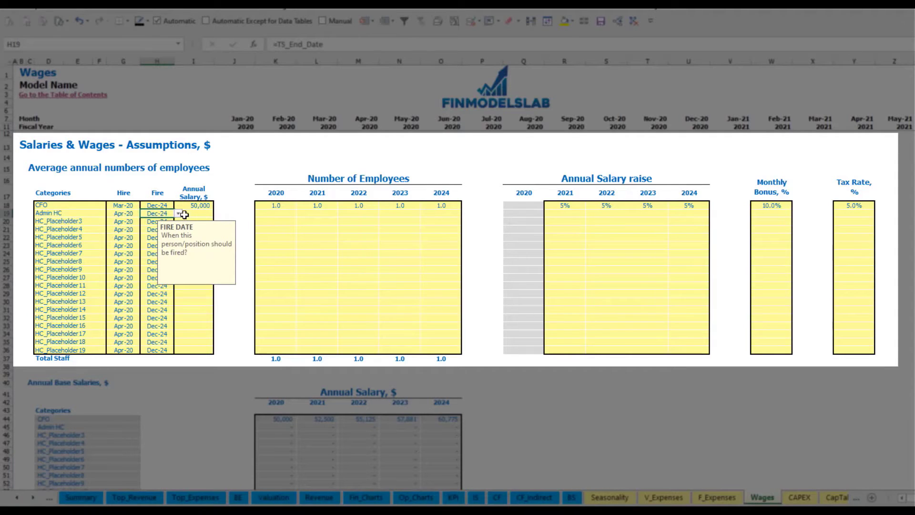
left_click(191, 213)
type("30000")
key("Return")
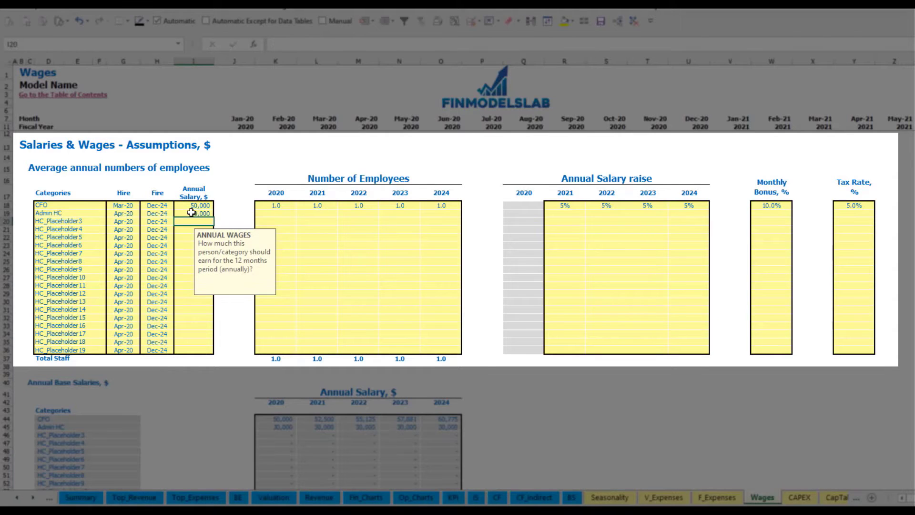
- Enter the Admin HC employee numbers for 2020 to 2024 as 2, 4, 6, 8 and 10
left_click(283, 213)
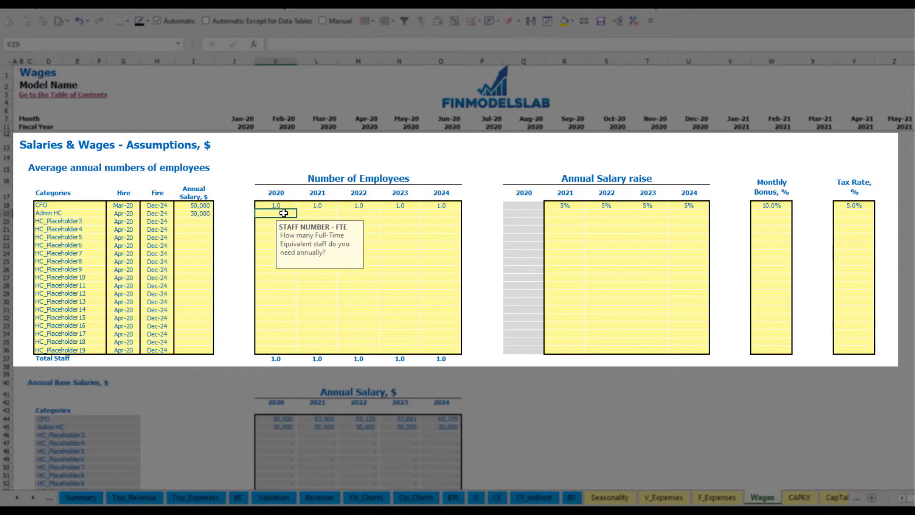
type("2")
key("Tab")
type("4")
key("Tab")
type("6")
key("Tab")
type("8")
key("Tab")
type("10")
key("Tab")
- Set the Admin HC annual salary raise to 3% for 2021 and copy it across 2022 to 2024
left_click(563, 213)
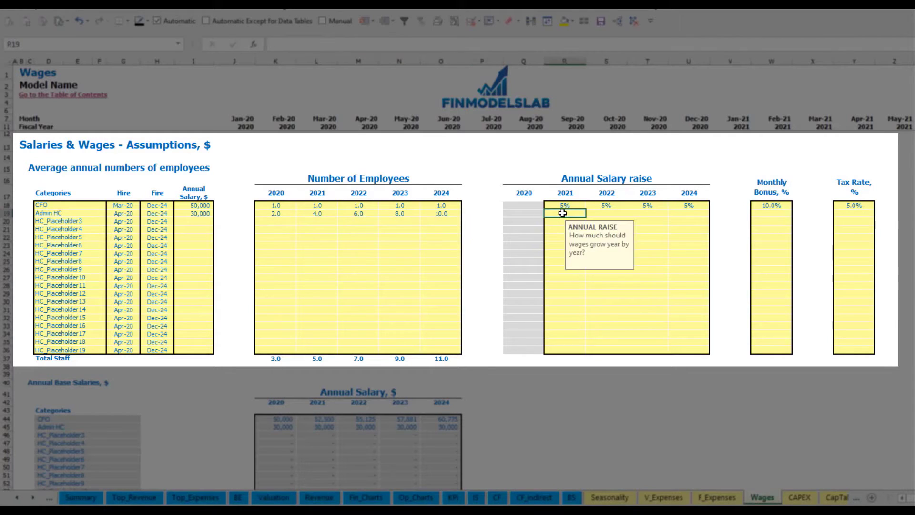
type("5")
key("Return")
key("Up")
key("ctrl+c")
key("Right")
key("shift+Right")
key("shift+Right")
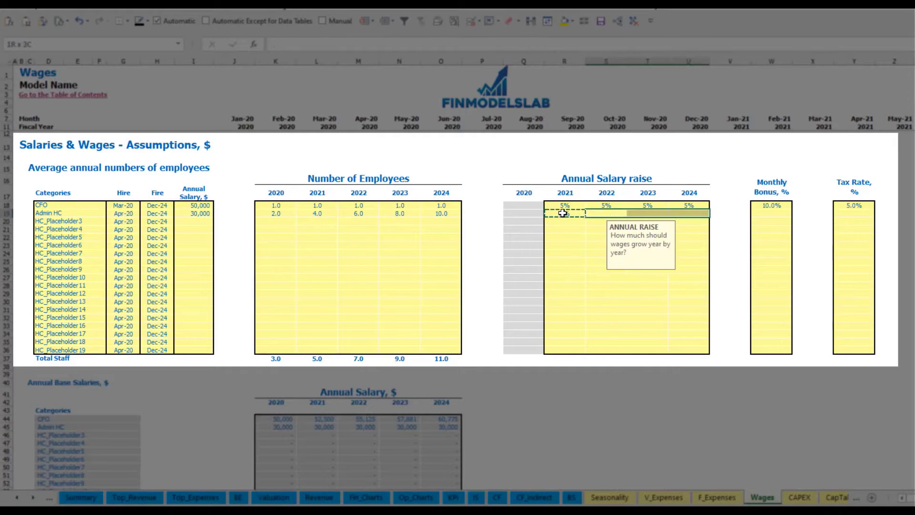
key("ctrl+v")
- Set the Admin HC monthly bonus to 5% and tax rate to 5%, and bring up the Total Staff Numbers section
left_click(783, 217)
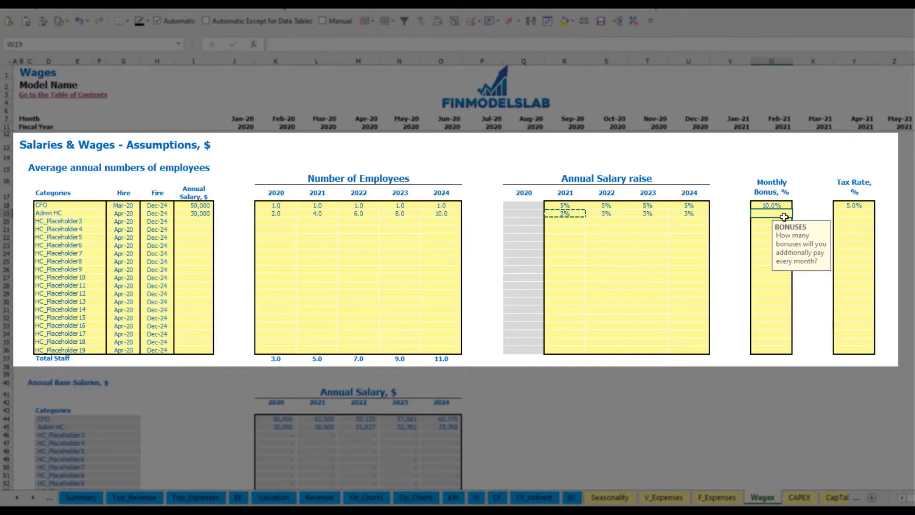
type("5")
key("Tab")
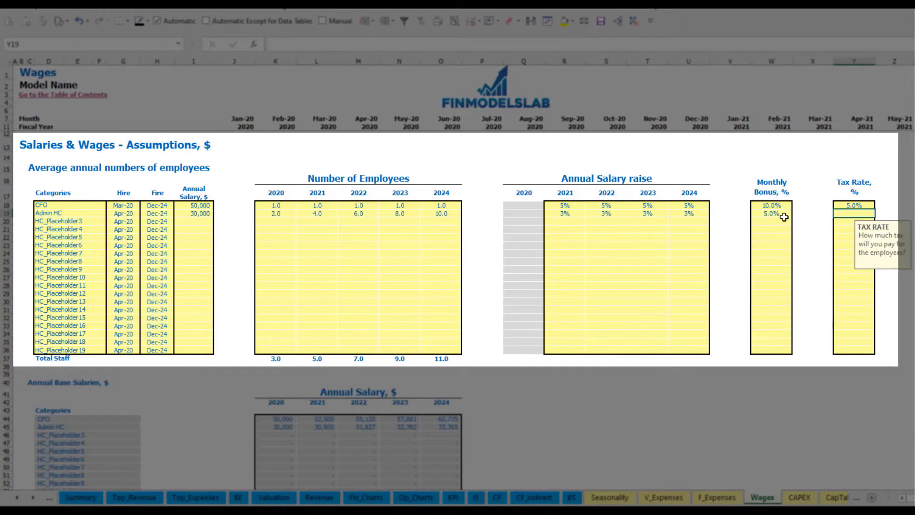
type("5")
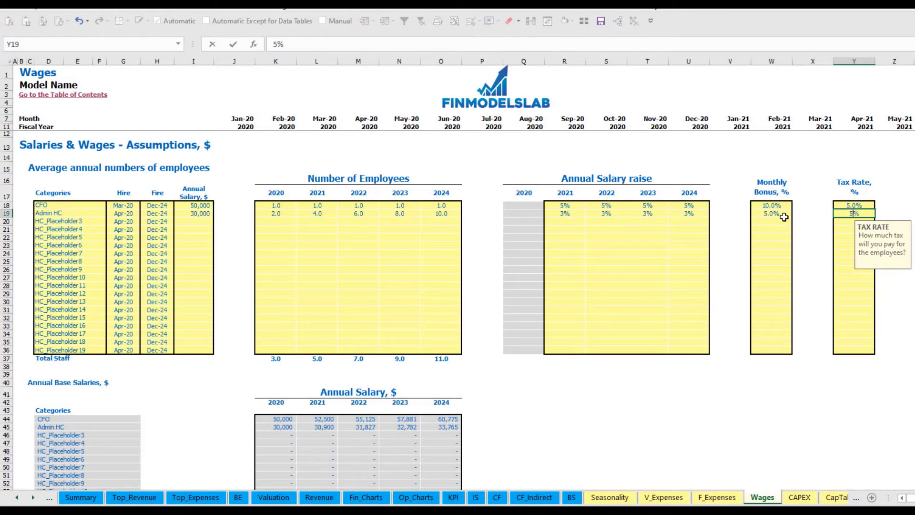
key("Return")
scroll(349, 309, "down", 13)
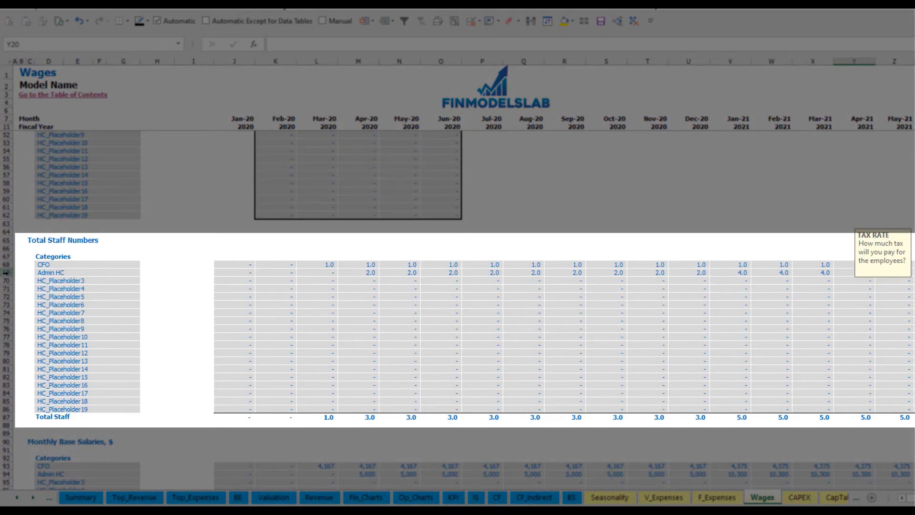
- Examine the monthly Admin HC figures under Total Staff Numbers from Apr-20 through the following years
left_click(366, 272)
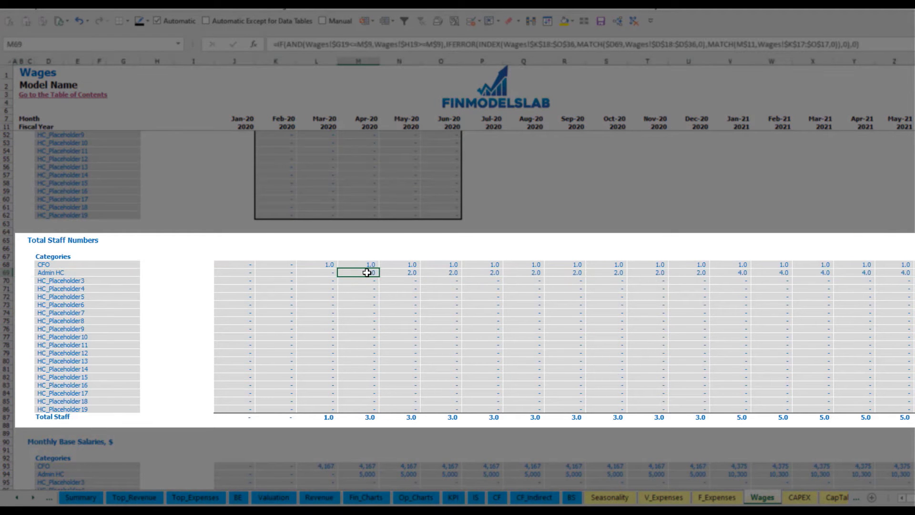
left_click_drag(370, 271, 697, 270)
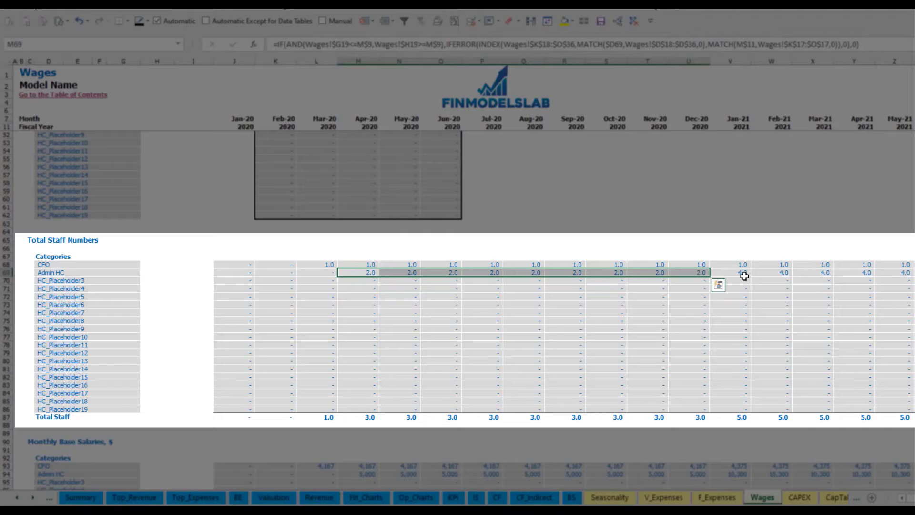
left_click_drag(745, 274, 909, 272)
scroll(457, 267, "right", 6)
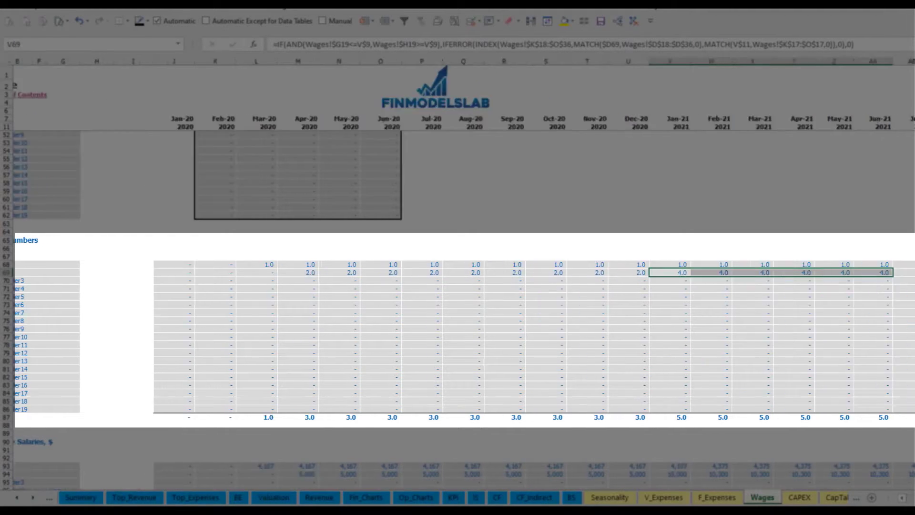
scroll(457, 267, "right", 3)
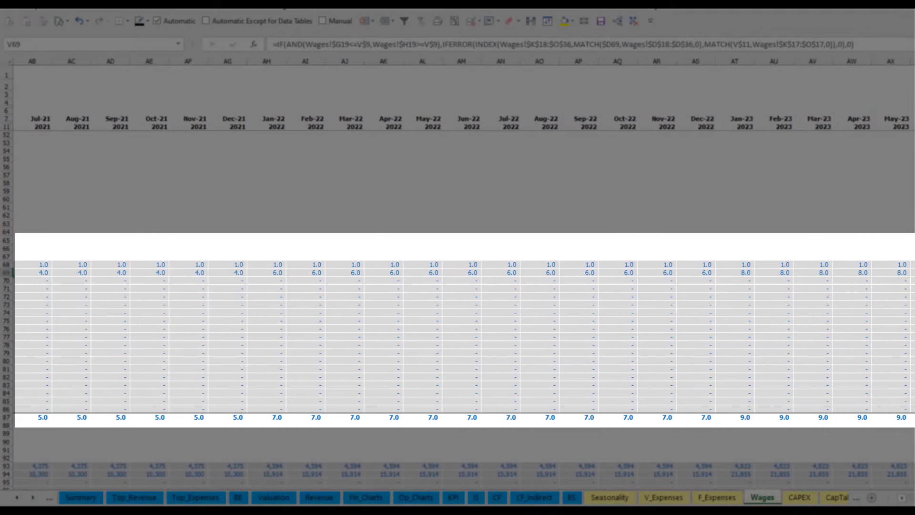
left_click(838, 273)
scroll(758, 269, "right", 7)
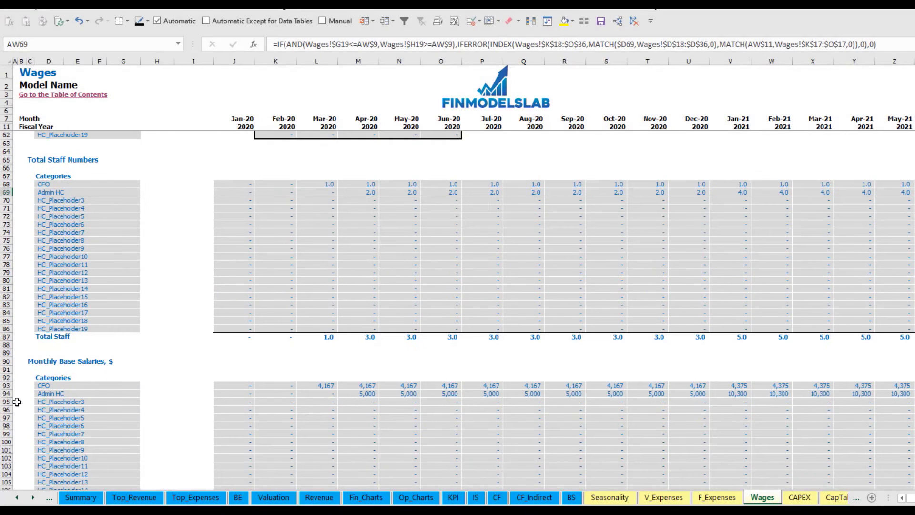
- Compare Admin HC's monthly base salaries with its staff numbers, and review the monthly bonus and base taxes sections
left_click(7, 394)
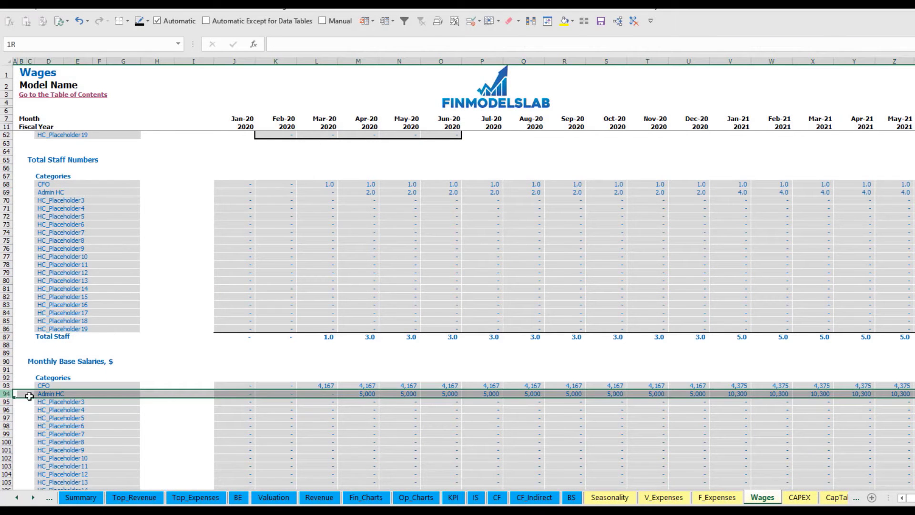
left_click(361, 395)
left_click(365, 192)
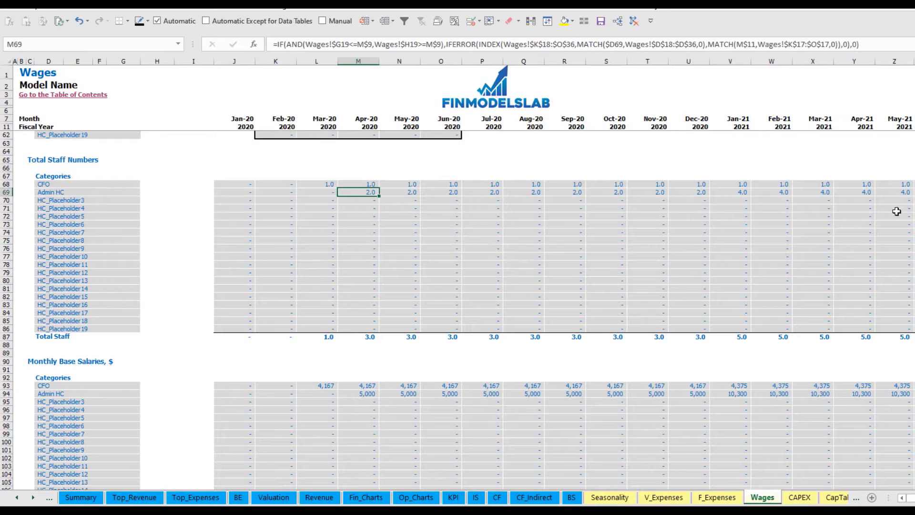
left_click(899, 192)
left_click(895, 395)
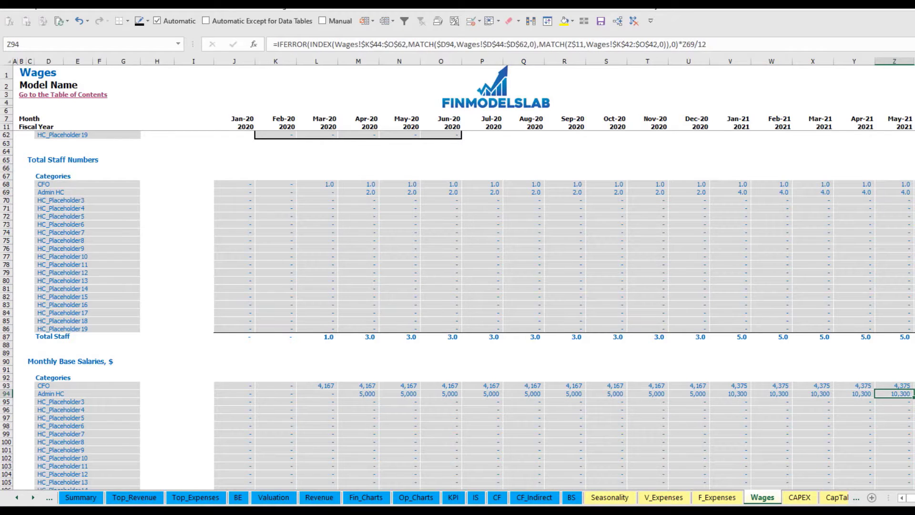
scroll(488, 425, "down", 10)
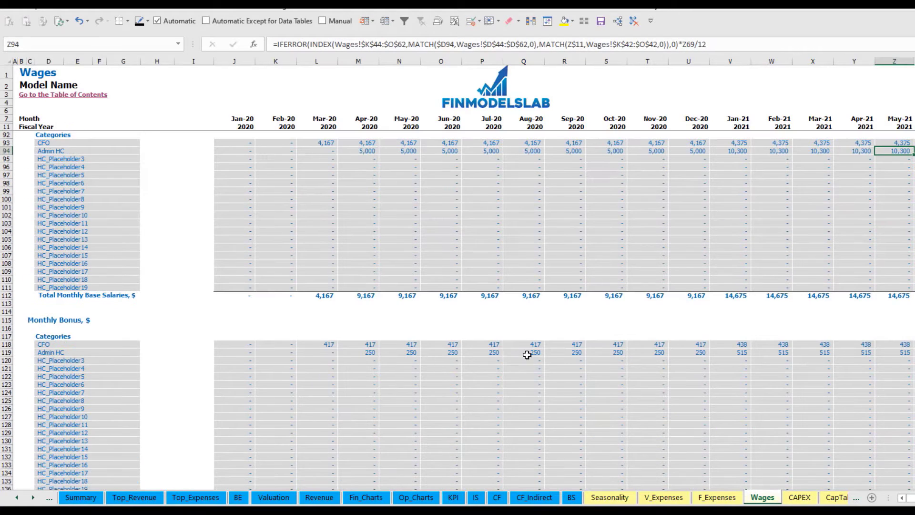
scroll(381, 357, "down", 10)
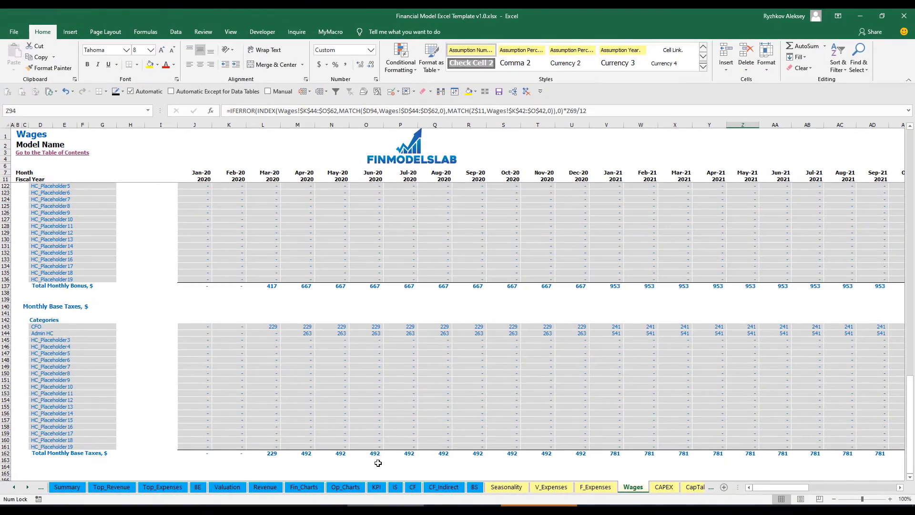
- Expand Salary and Wages on the Income Statement sheet and examine the CFO, Admin HC and placeholder lines
left_click(396, 486)
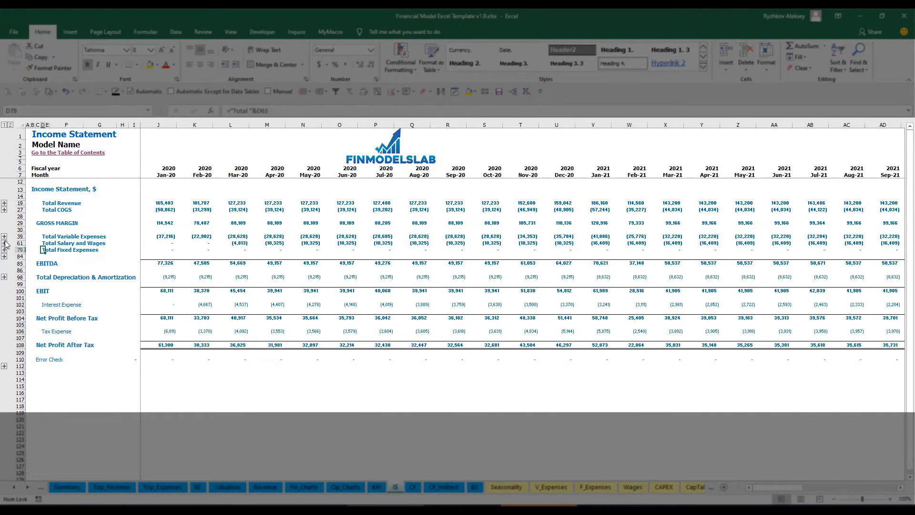
left_click(4, 243)
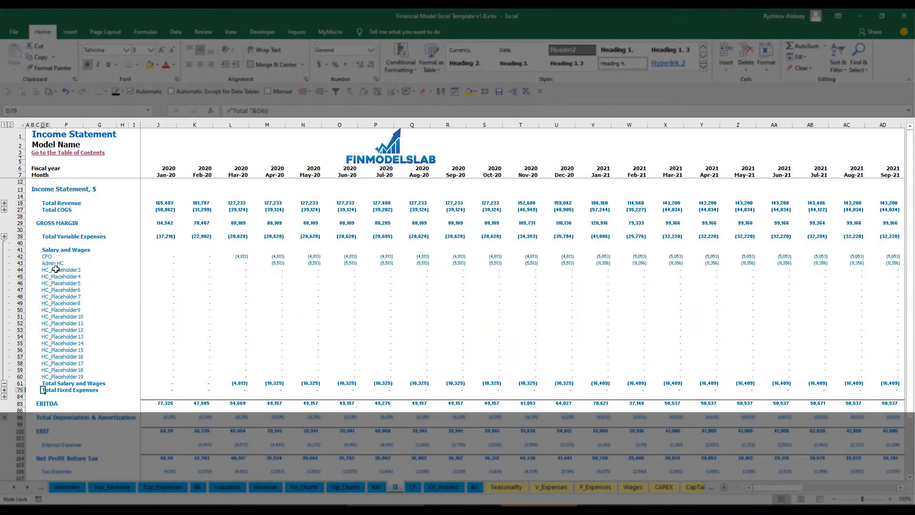
left_click(165, 256)
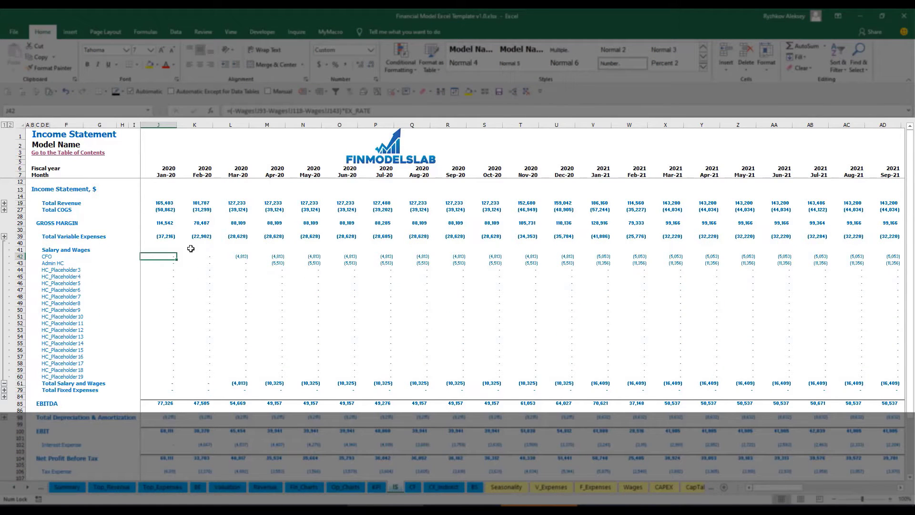
left_click_drag(48, 255, 48, 377)
left_click(82, 262)
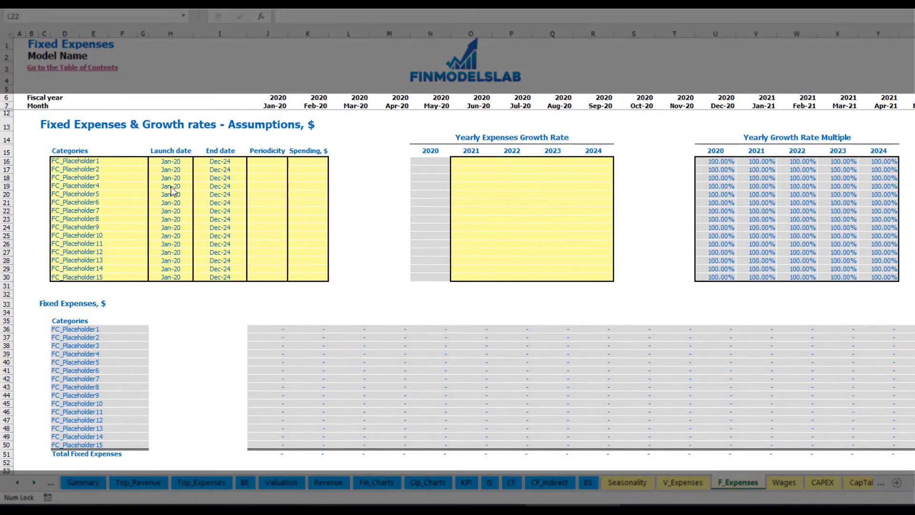
- Rename the first fixed expense category to Utilities and set its launch date to Mar-20
left_click(101, 161)
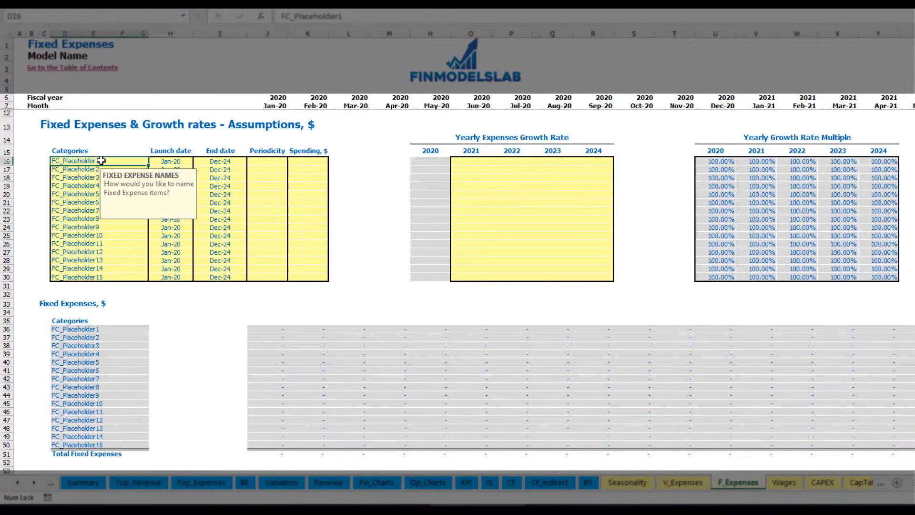
type("Utilities")
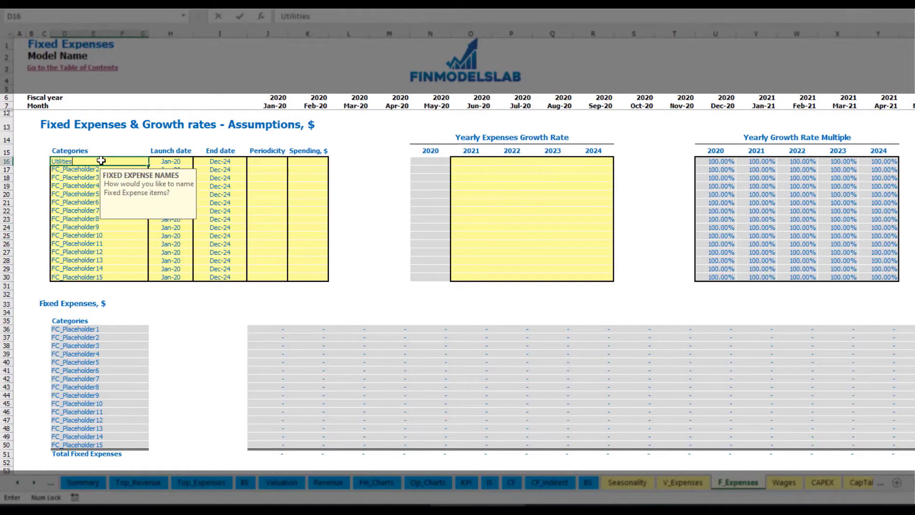
key("Return")
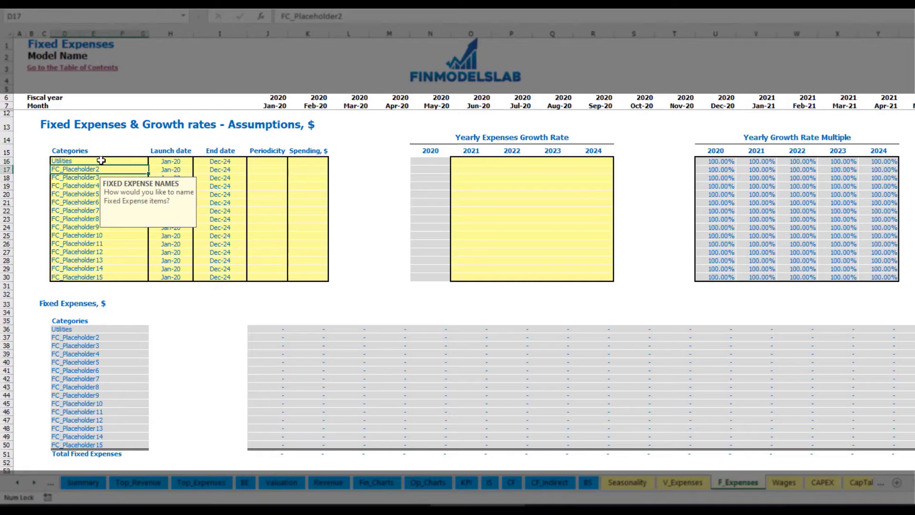
left_click(172, 161)
left_click(197, 161)
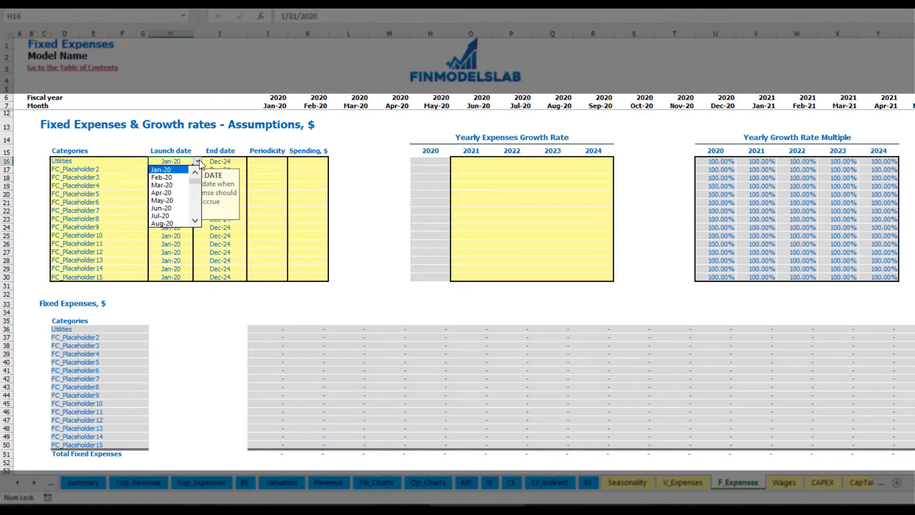
left_click(170, 186)
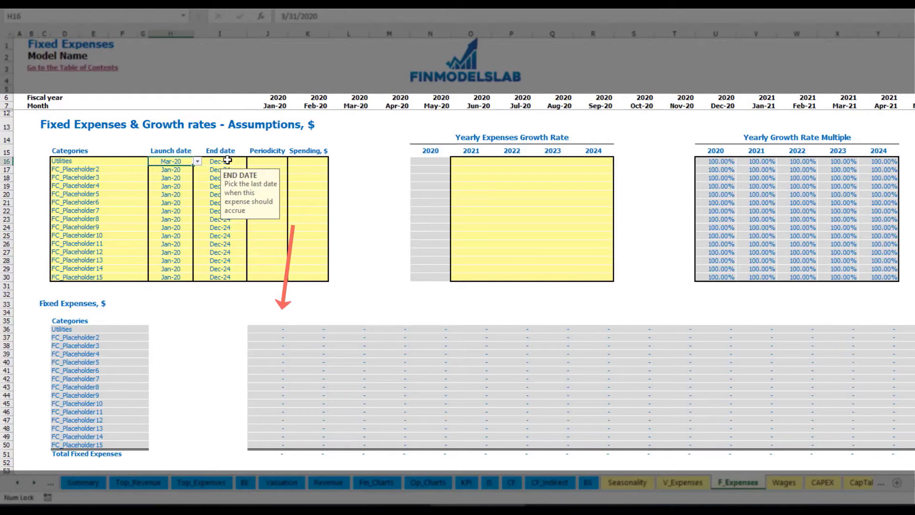
- Check the monthly timeline in the header of the Fixed Expenses sheet, starting from Jan-20
left_click(274, 106)
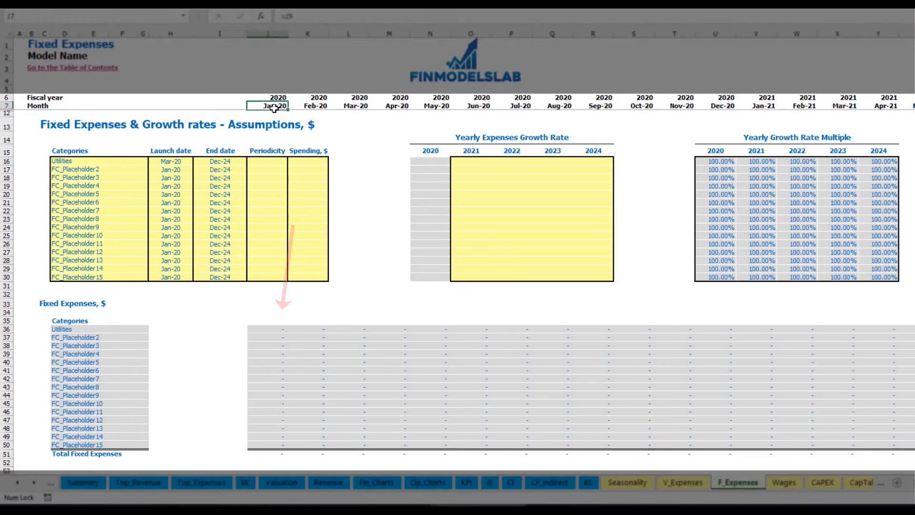
key("ctrl+Right")
key("ctrl+Left")
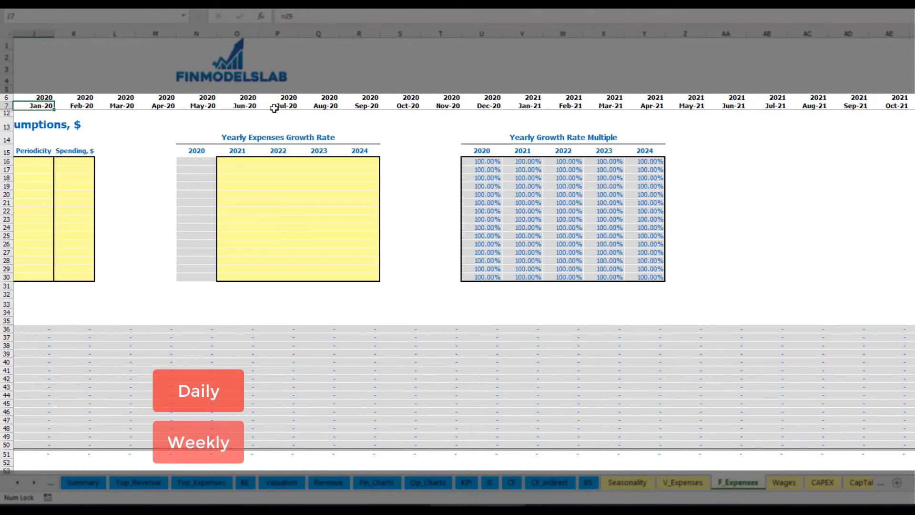
key("Home")
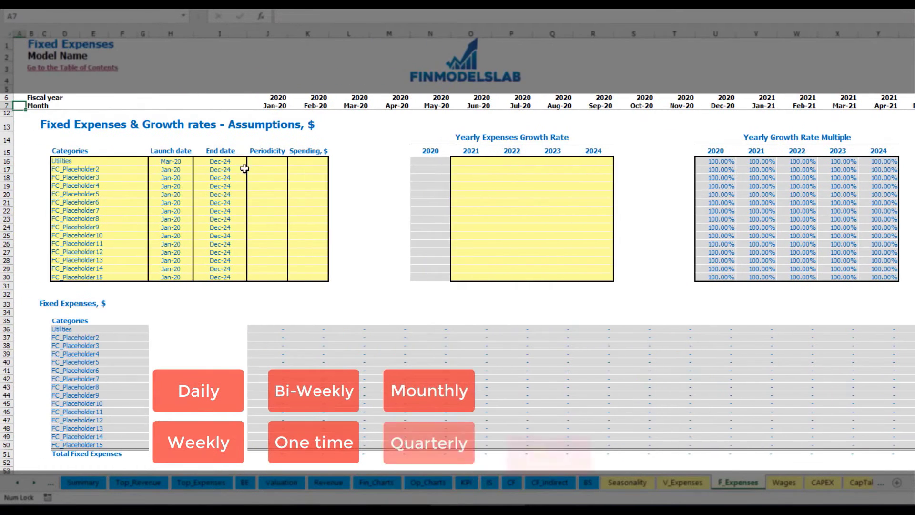
- Set the Utilities periodicity to Daily and its spending to 50
left_click(258, 162)
left_click(292, 161)
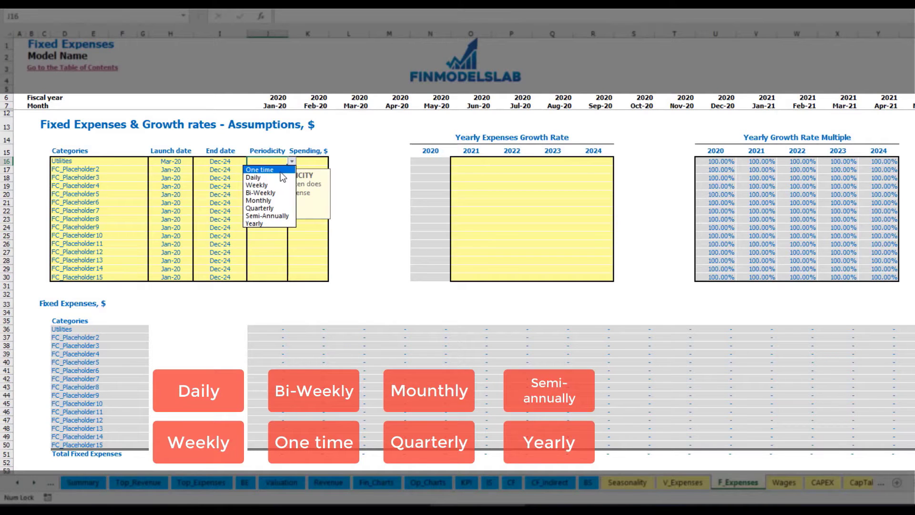
left_click(270, 176)
left_click(315, 162)
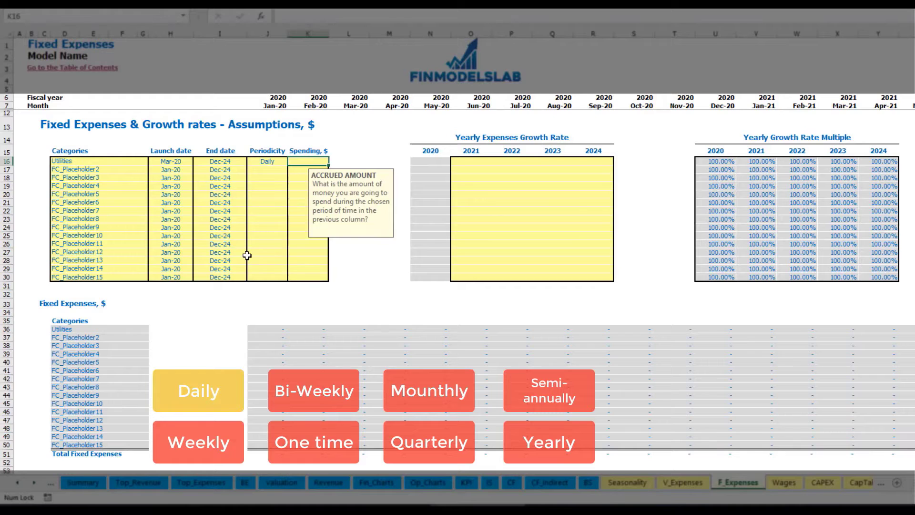
type("50")
key("Return")
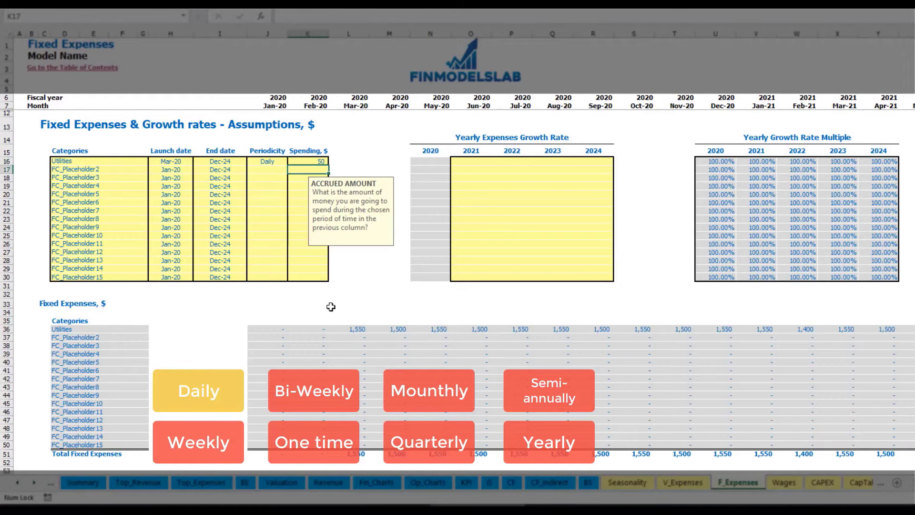
- Compare the calculated Utilities expenses for Mar-20, Apr-20 and May-20 against the month header
left_click(354, 329)
left_click(395, 329)
left_click(444, 329)
left_click(361, 330)
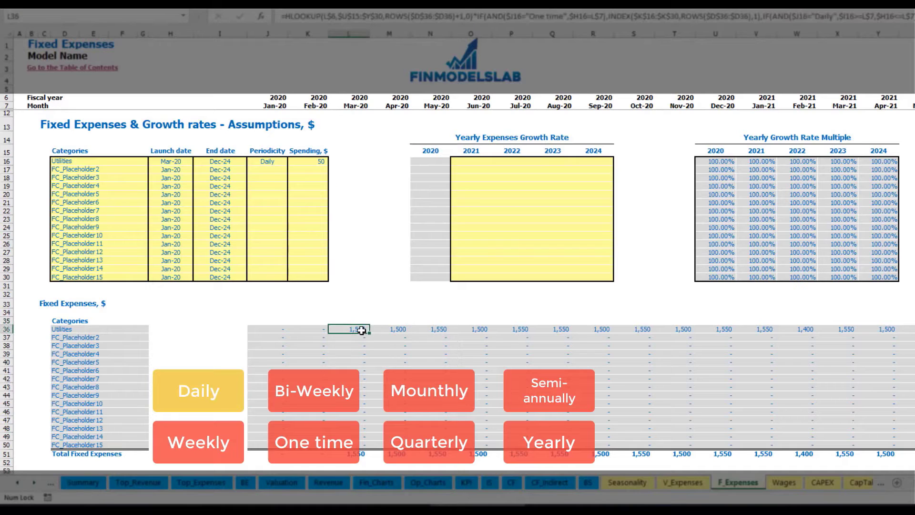
left_click(383, 331)
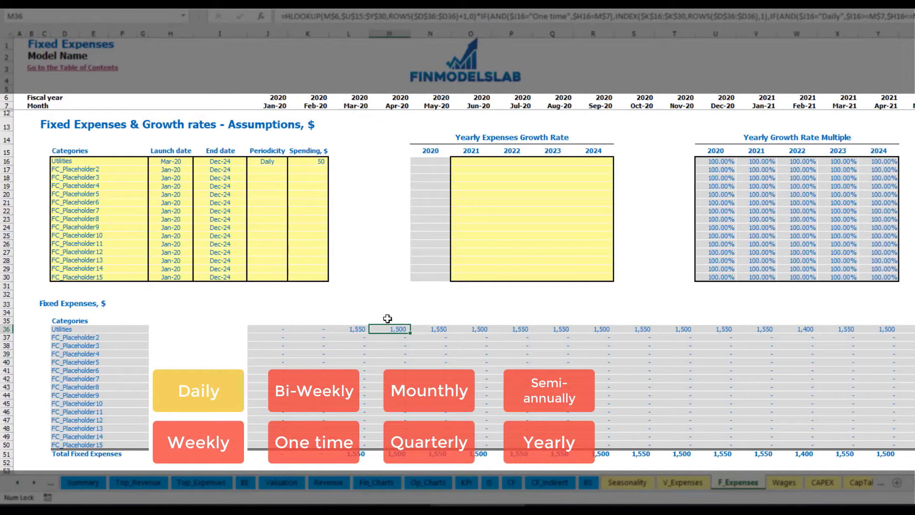
left_click(354, 105)
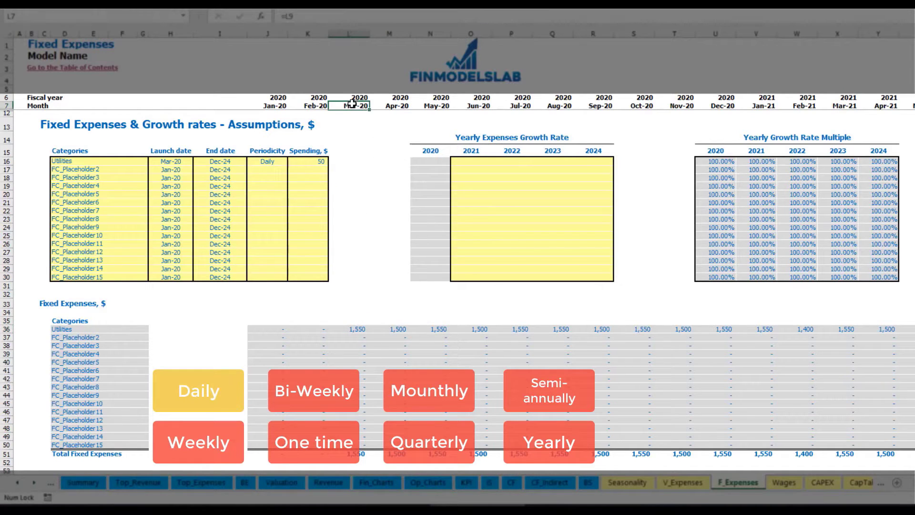
left_click(361, 330)
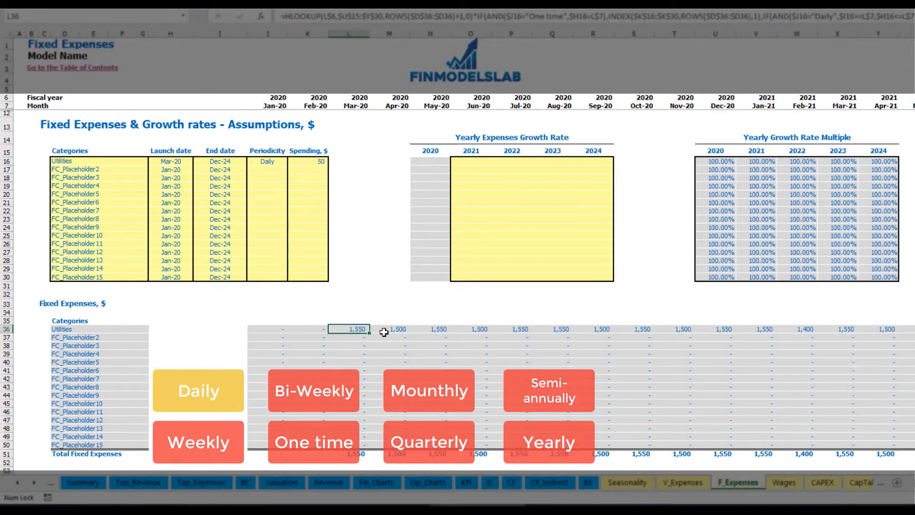
left_click(401, 330)
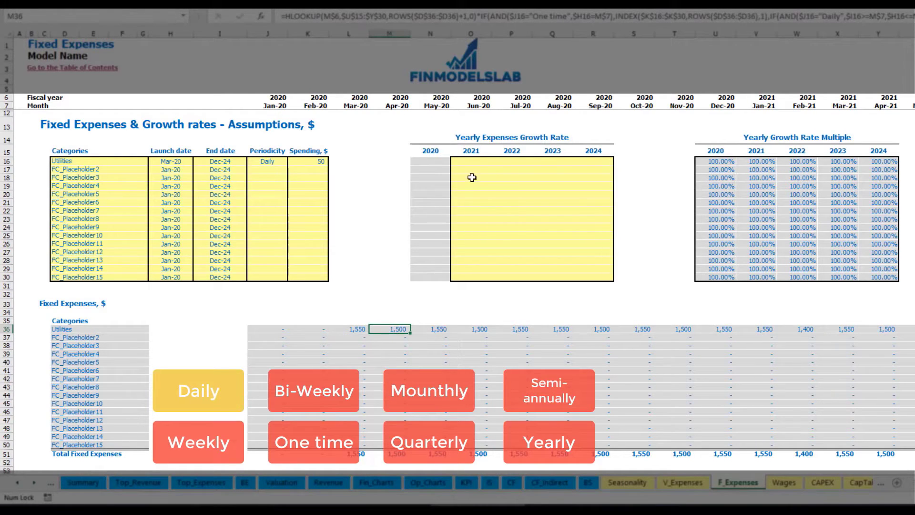
- Set the Utilities yearly expenses growth rate to 5% for 2021 and copy it across 2022 to 2024
left_click(476, 163)
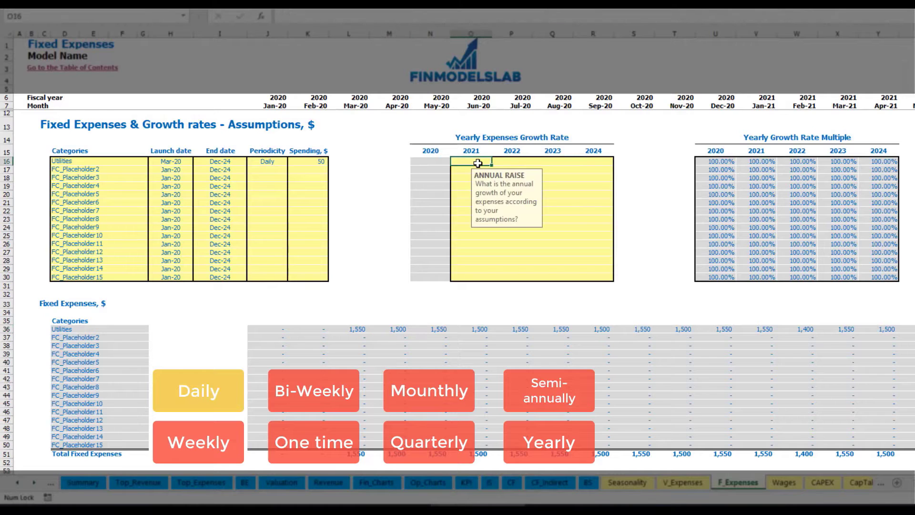
type("5%")
key("Return")
key("Up")
key("ctrl+c")
key("Right")
key("shift+Right")
key("shift+Right")
key("ctrl+v")
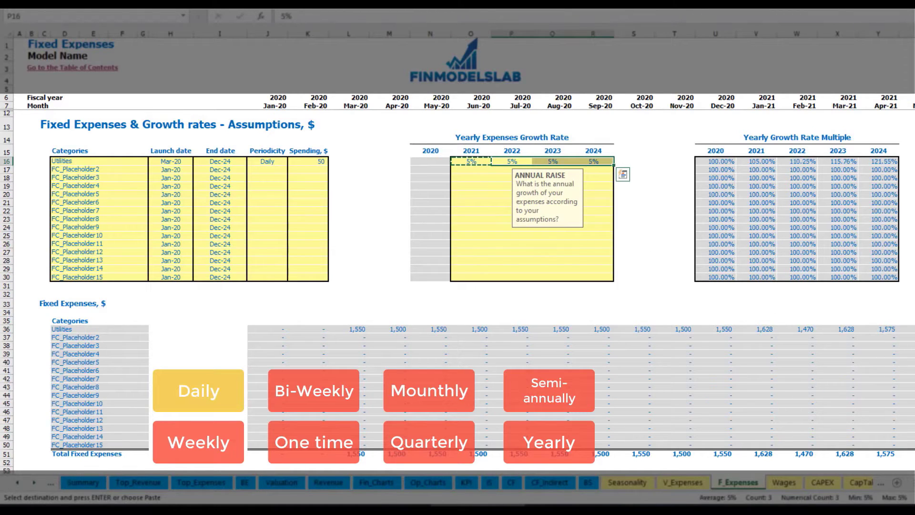
- Review the Utilities growth rates for 2021 to 2024 and the monthly expenses further along the timeline
left_click_drag(478, 165, 585, 161)
key("ctrl+c")
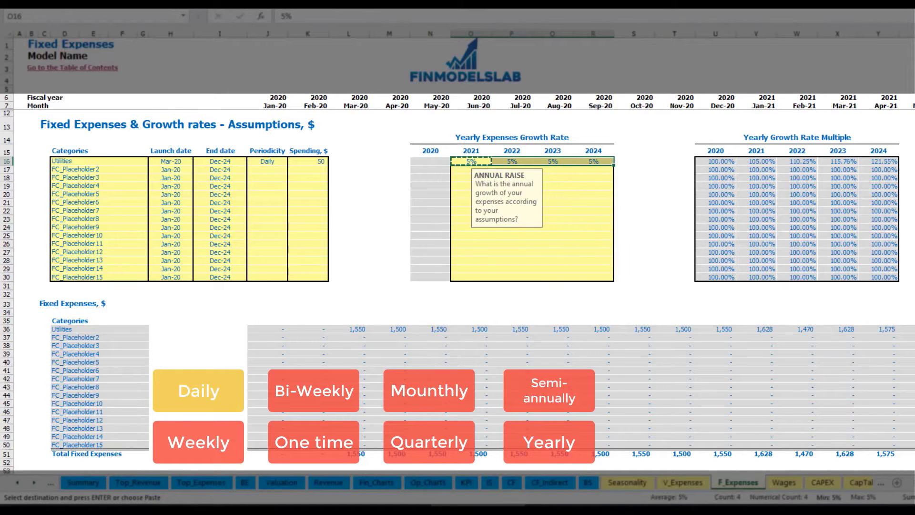
scroll(453, 336, "right", 10)
scroll(453, 335, "left", 10)
- Name the second fixed expense category Advertising, with a Mar-20 launch date and an Aug-24 end date
left_click(108, 167)
type("Advertising")
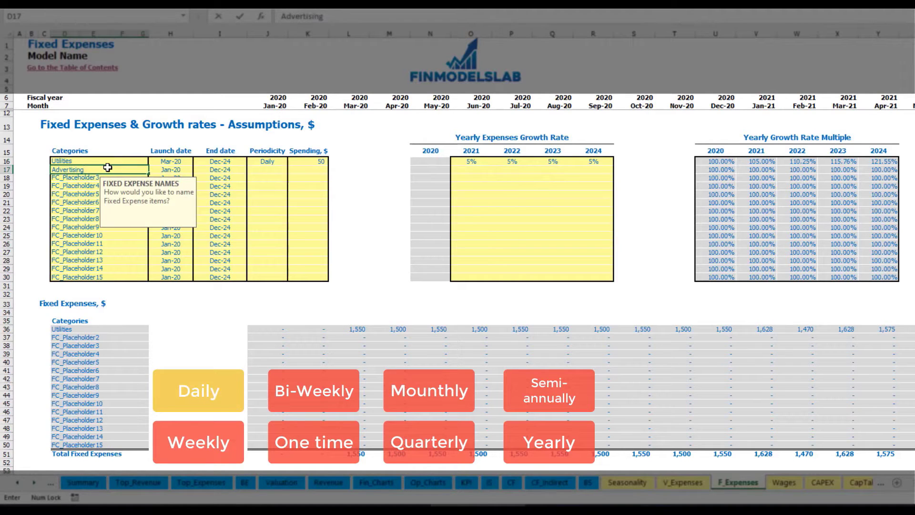
left_click(174, 171)
left_click(198, 169)
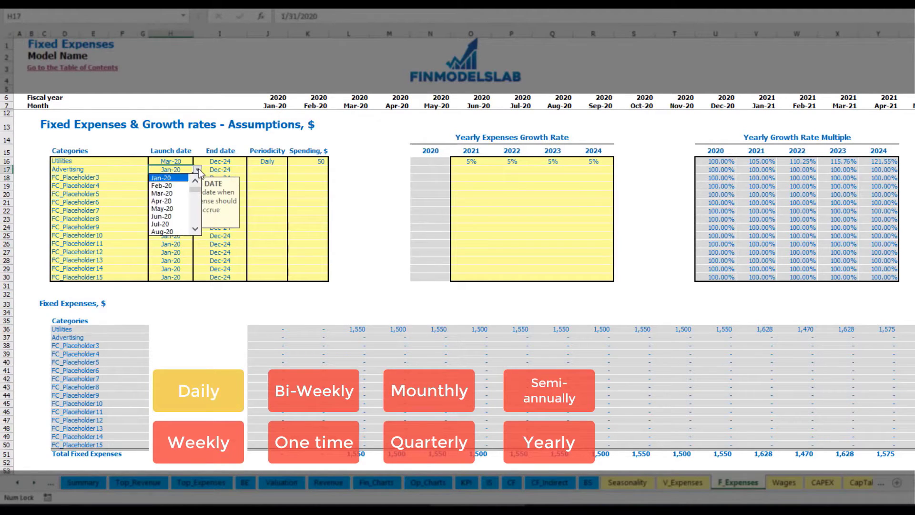
left_click(171, 193)
left_click(222, 170)
left_click(250, 169)
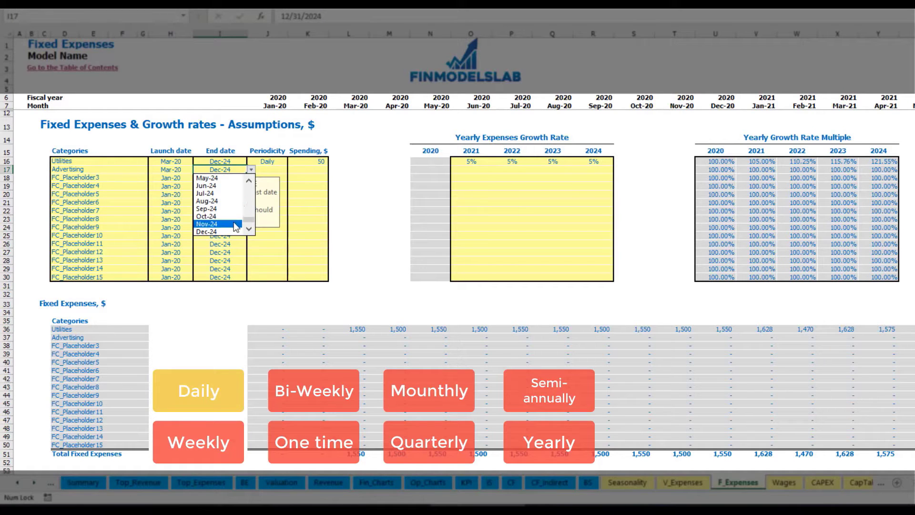
left_click(222, 202)
- Set the Advertising periodicity to Weekly and its spending to 100
left_click(267, 170)
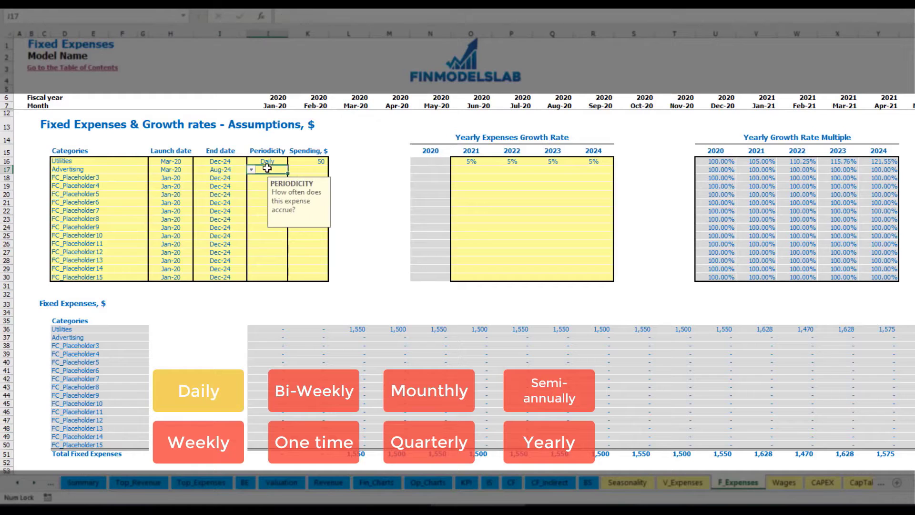
left_click(291, 169)
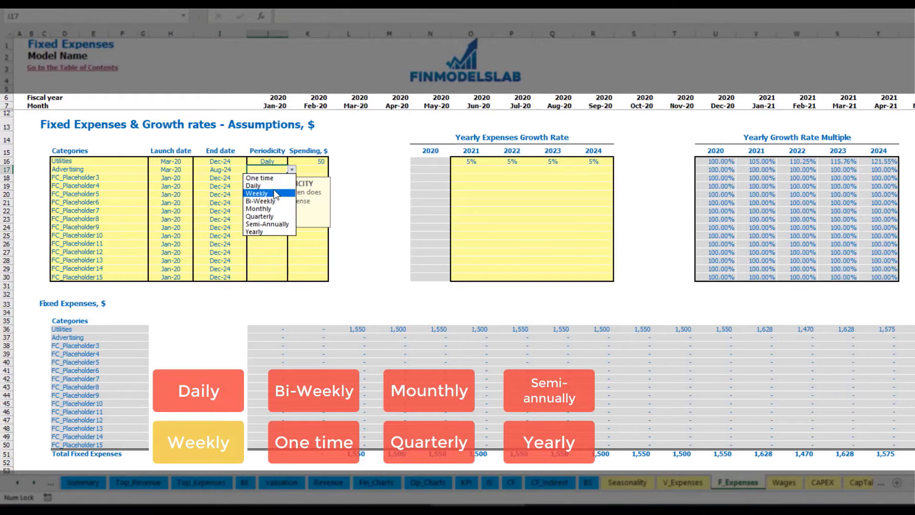
left_click(269, 192)
left_click(305, 172)
type("100")
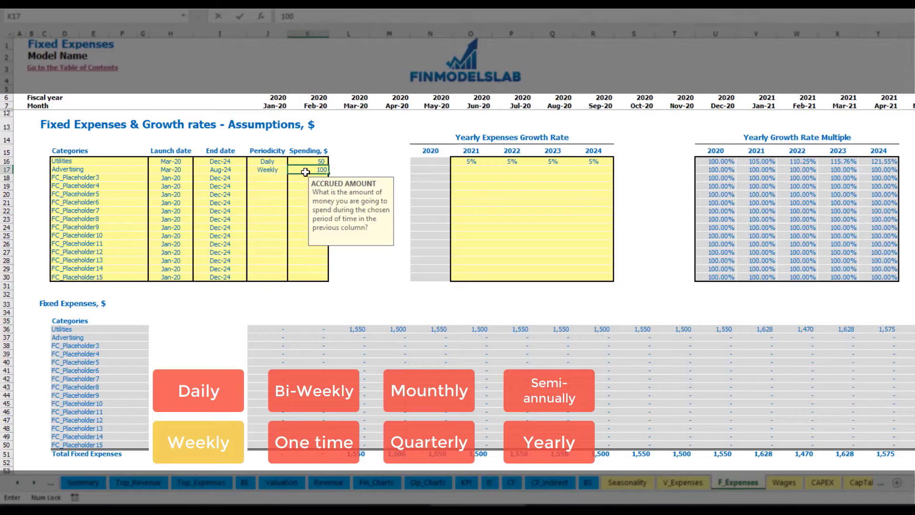
key("Return")
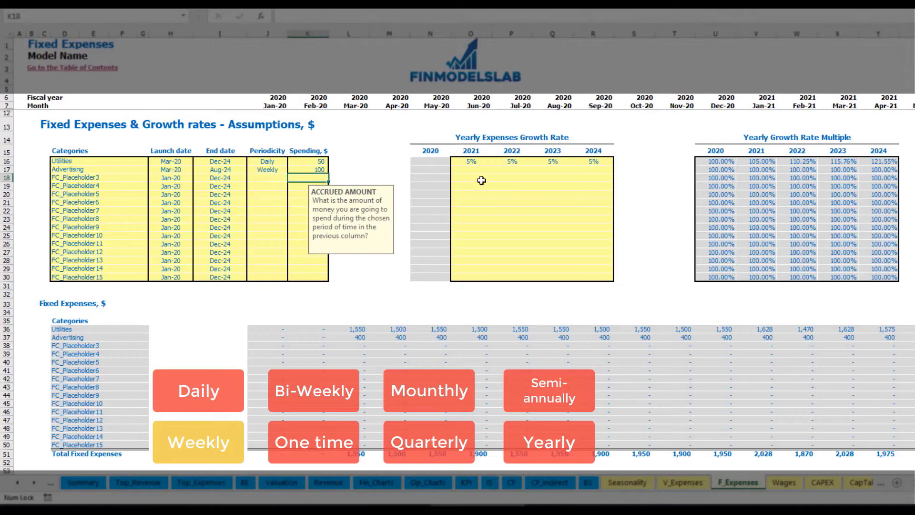
- Review the calculated monthly Advertising expenses from Mar-20 through the 2024 months
left_click(360, 337)
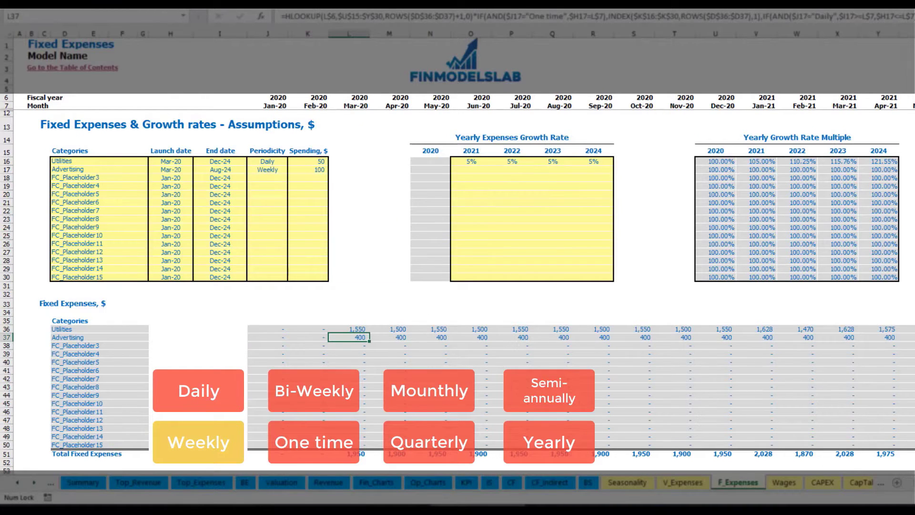
scroll(457, 238, "right", 10)
left_click(912, 34)
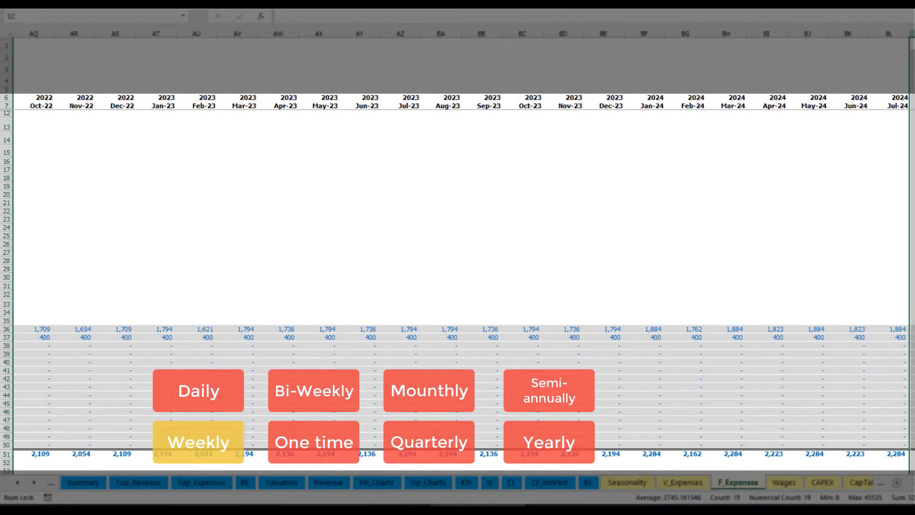
left_click(911, 338)
scroll(458, 239, "left", 10)
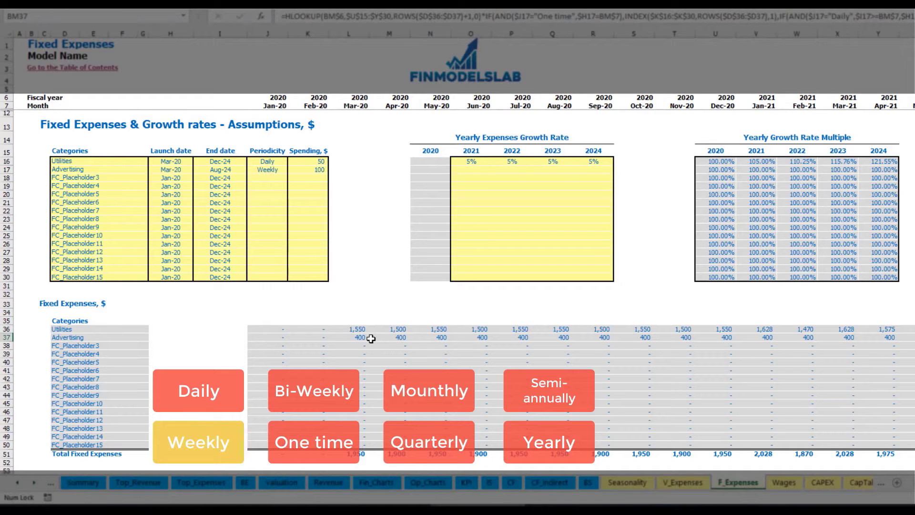
- Set the Advertising periodicity to Bi-Weekly and its spending to 500
left_click(269, 170)
left_click(291, 169)
left_click(279, 201)
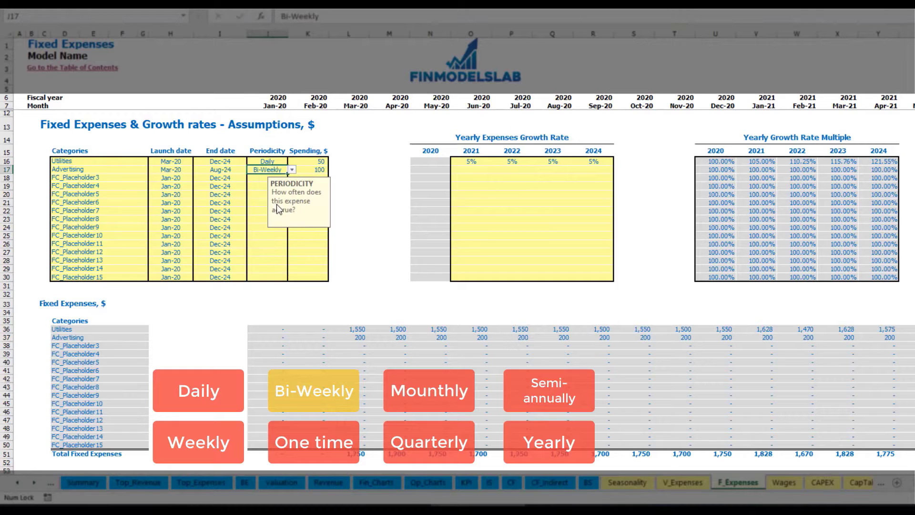
left_click(306, 170)
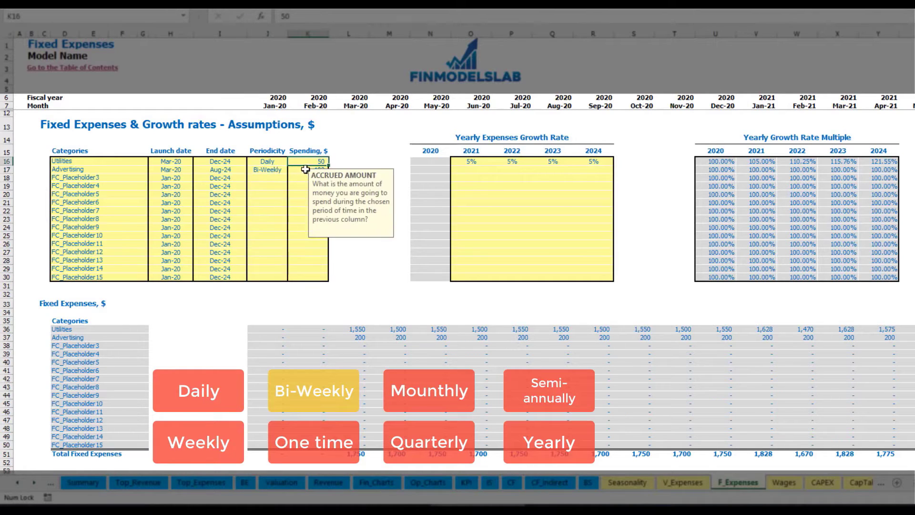
type("500")
key("Return")
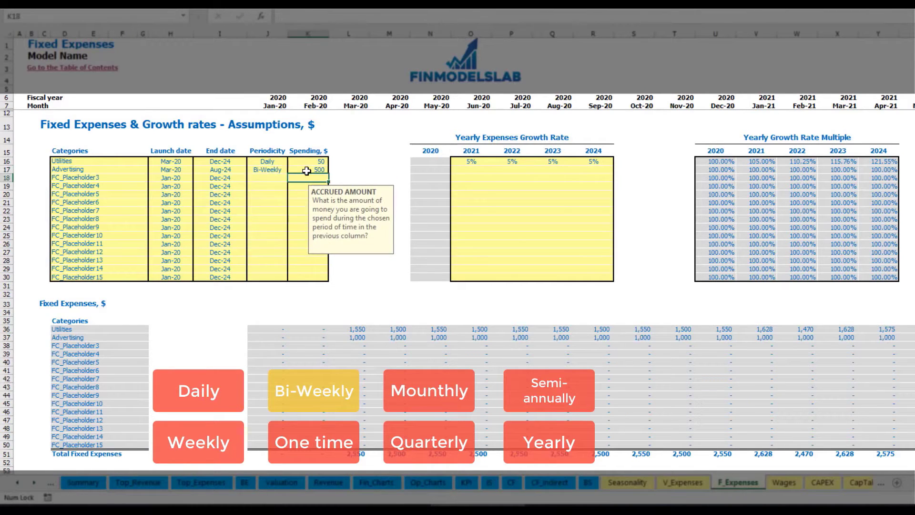
- Change the Advertising launch date to Jul-20
left_click(178, 161)
left_click(172, 169)
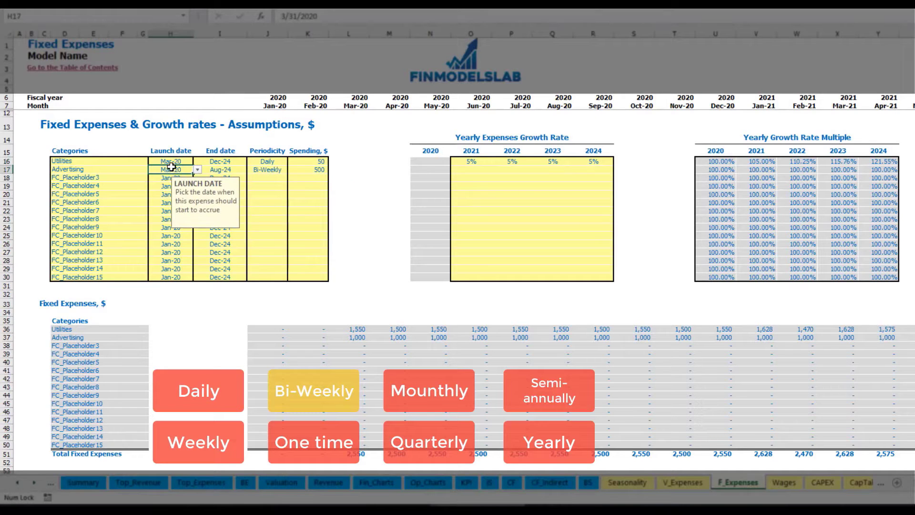
left_click(197, 170)
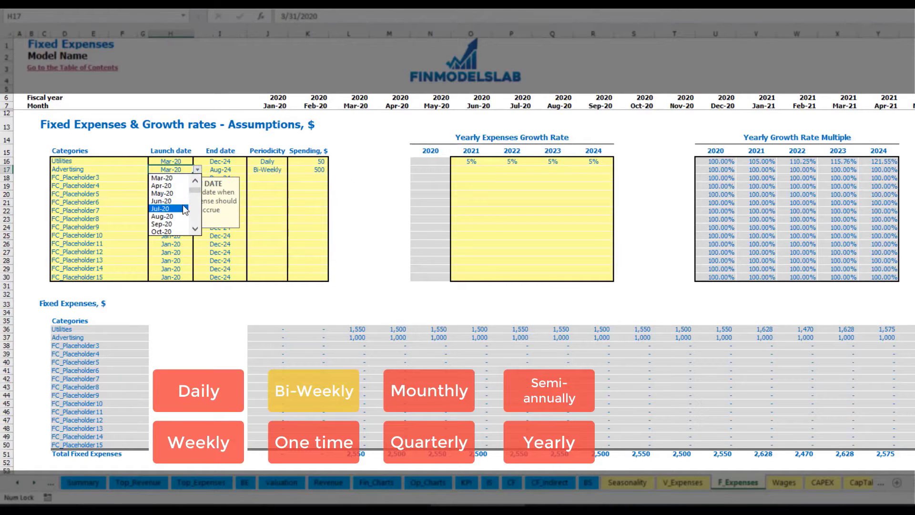
left_click(172, 210)
- Examine the calculated Advertising expenses month by month, starting from Jul-20 and returning to that month
left_click(523, 337)
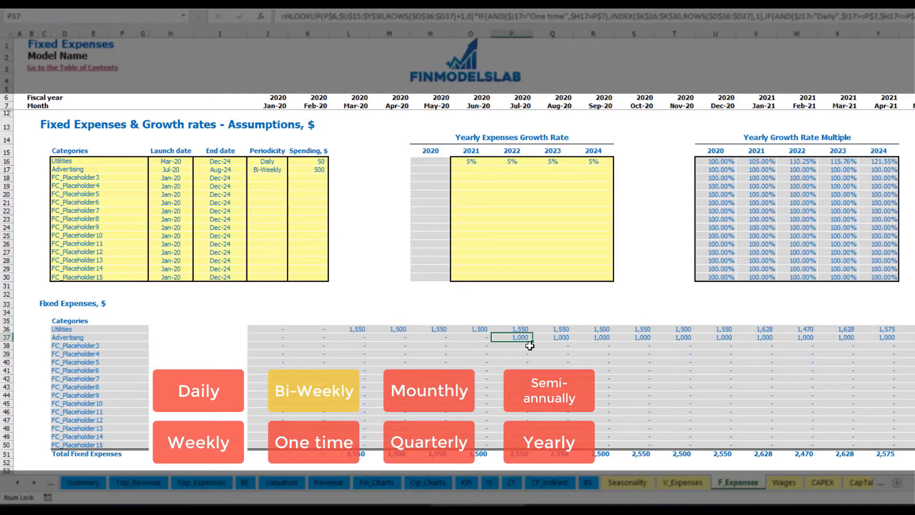
key("Right")
key("Right")
key("Right")
key("Right")
key("Right")
key("Right")
key("Right")
key("Right")
key("Right")
key("Right")
key("Right")
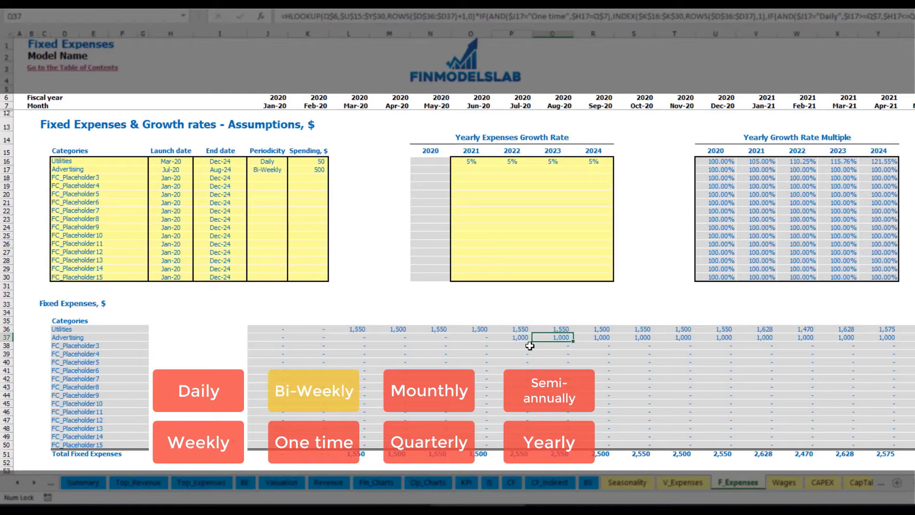
key("Right")
key("Right")
key("Right")
key("Right")
key("Right")
key("Right")
key("Right")
key("Right")
key("Right")
key("Right")
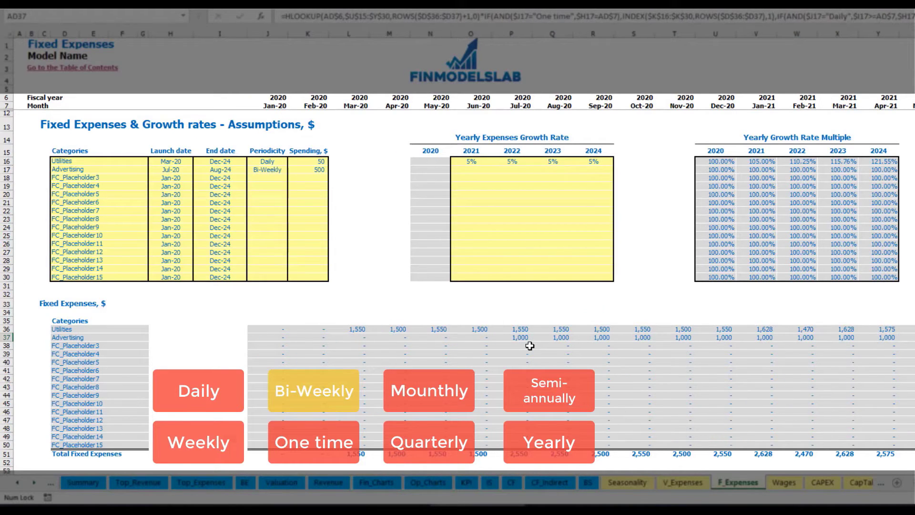
key("Home")
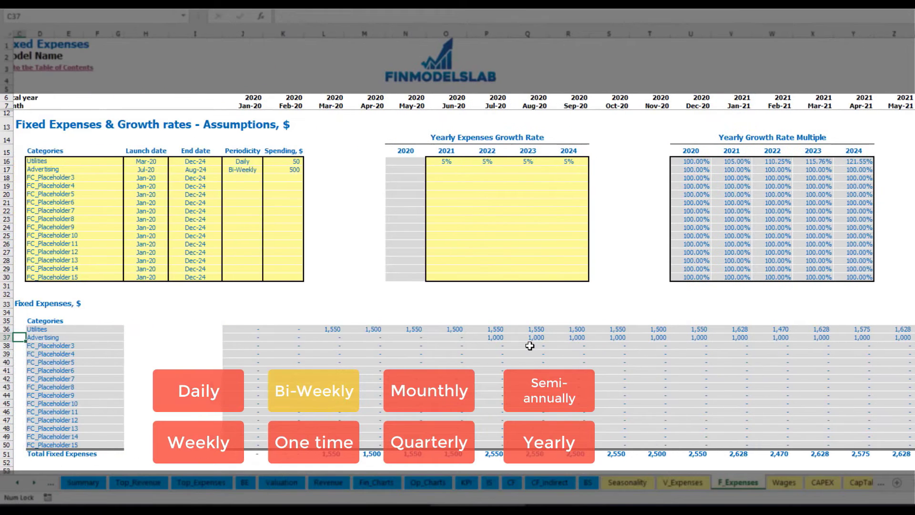
left_click(501, 339)
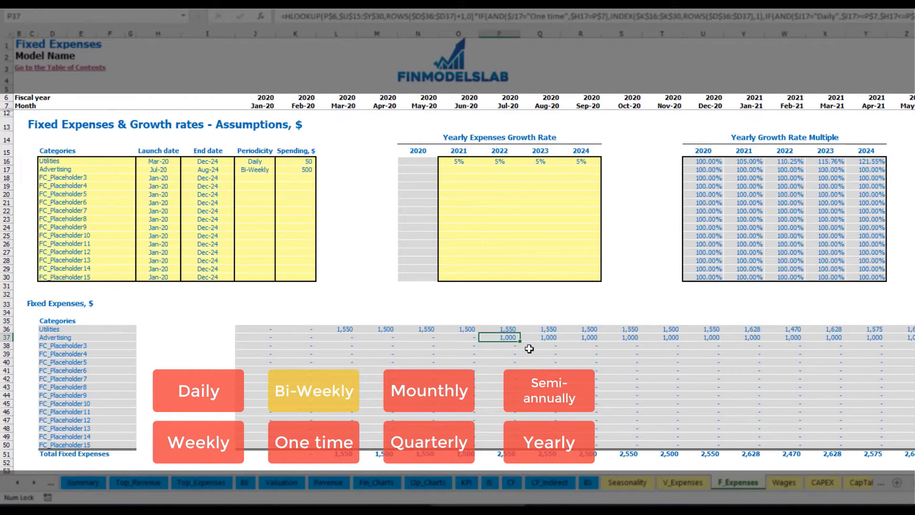
- Set the Advertising yearly expenses growth rate to 3% for 2021 and copy it across 2022 to 2024
left_click(458, 172)
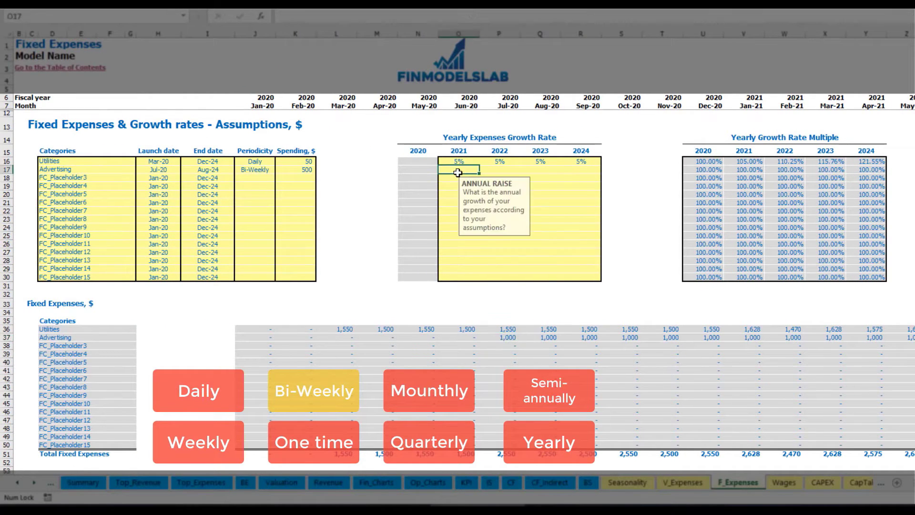
type("3%")
key("ctrl+Return")
key("ctrl+c")
key("Right")
key("shift+Right")
key("shift+Right")
key("ctrl+v")
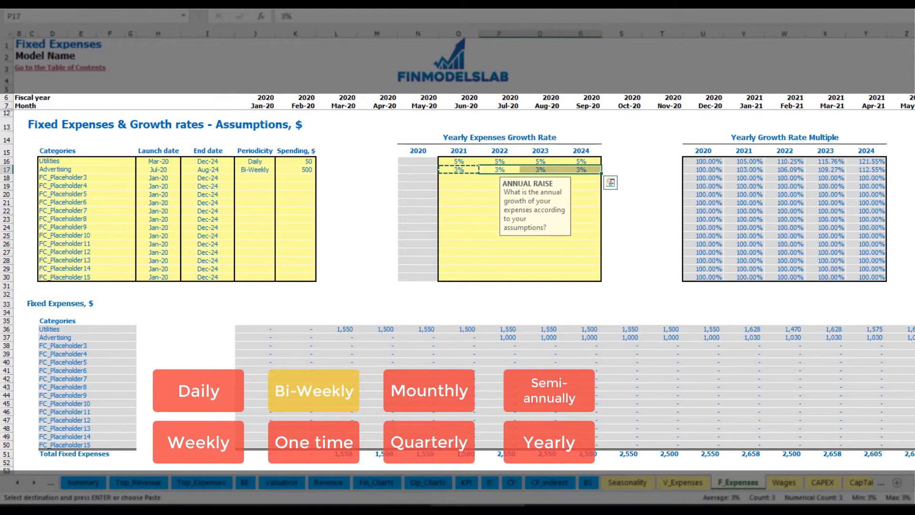
- Compare the Advertising expenses from Jan-21 through the 2024 months with the Advertising end date
left_click(902, 338)
left_click(877, 336)
left_click(768, 337)
left_click(734, 336)
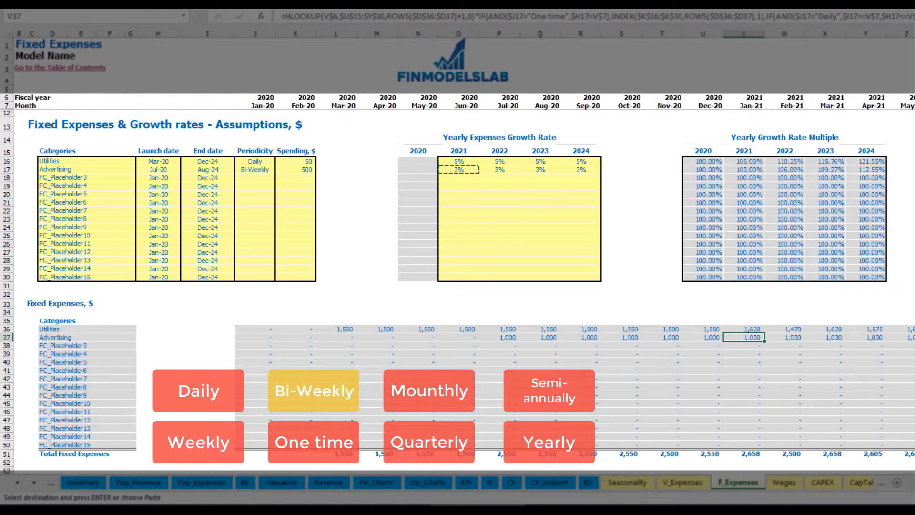
scroll(457, 238, "right", 10)
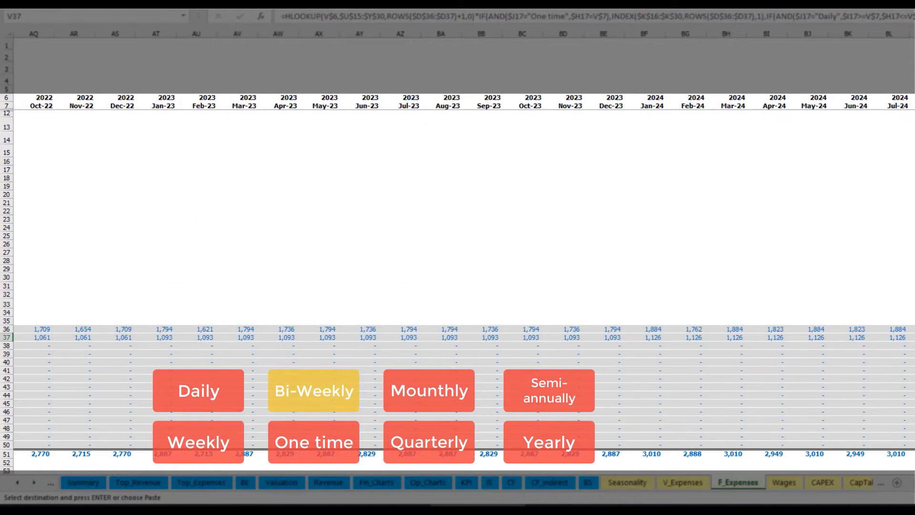
left_click(912, 34)
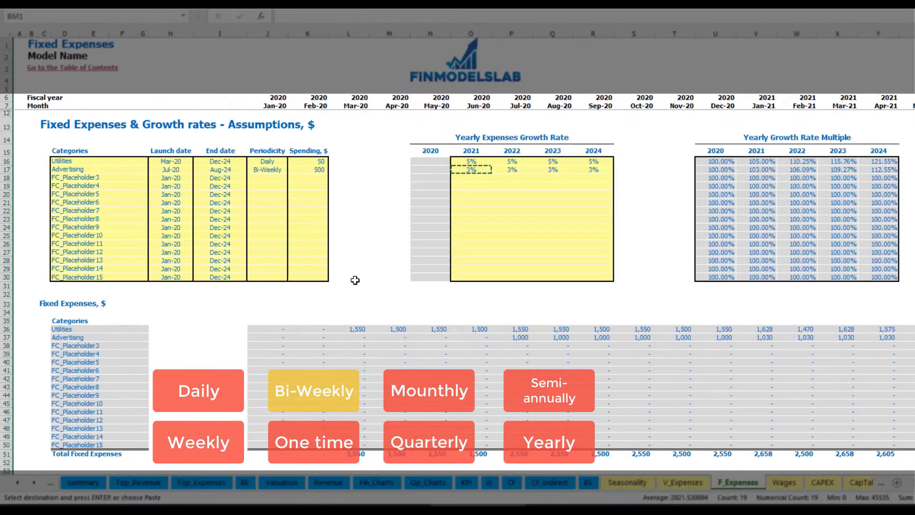
left_click(221, 172)
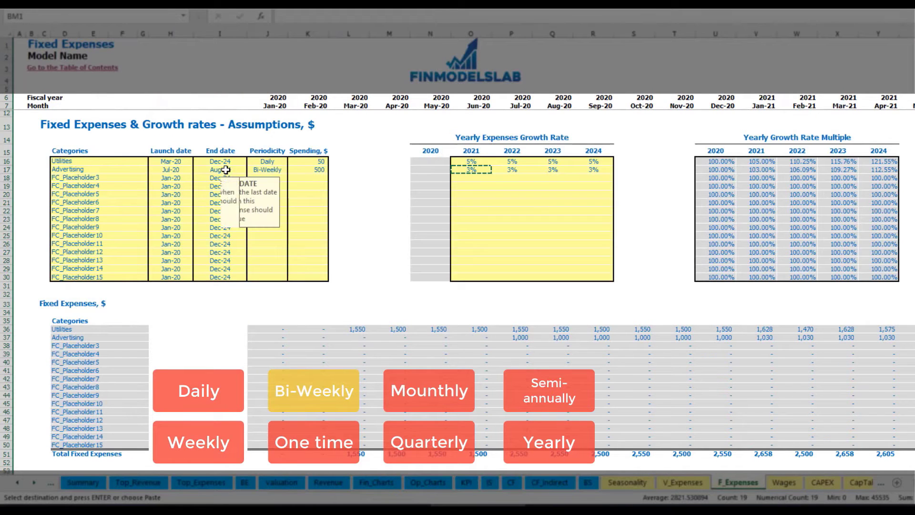
- Rename the FC_Placeholder3 expense category as Office Setup
left_click(80, 177)
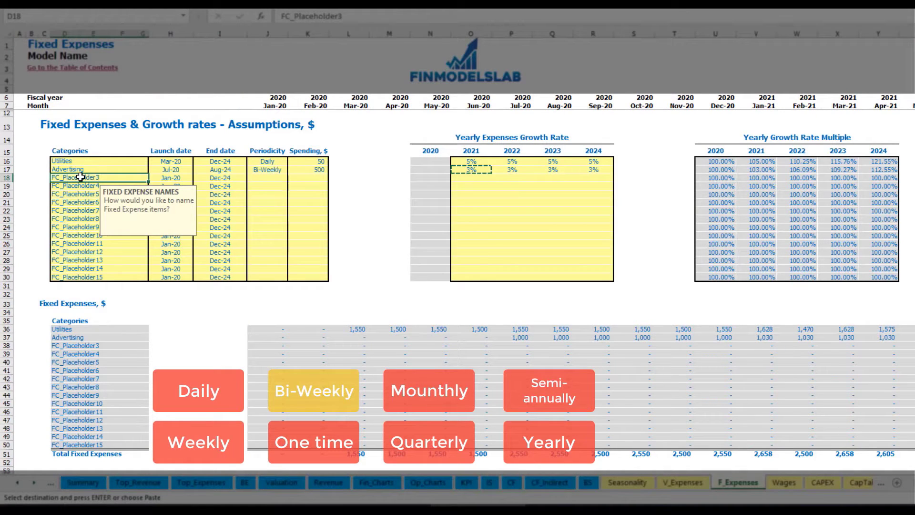
type("Se")
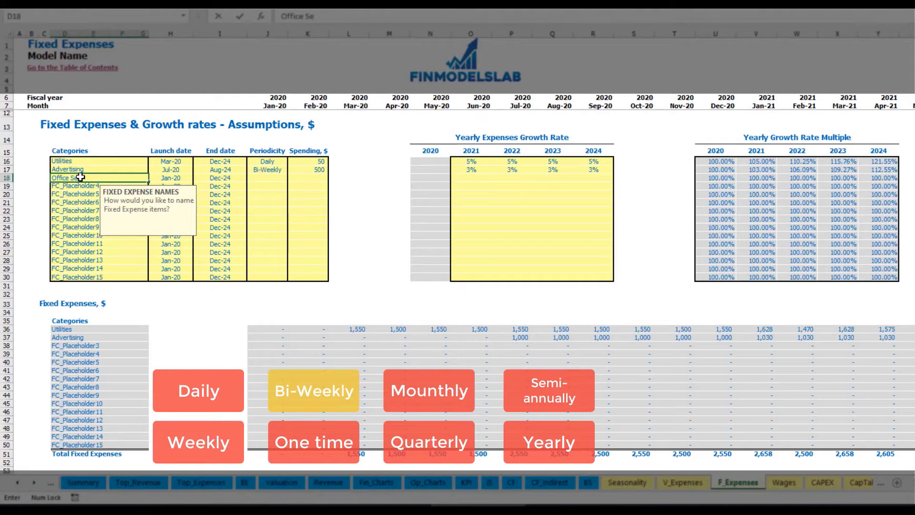
type("tup")
key("Return")
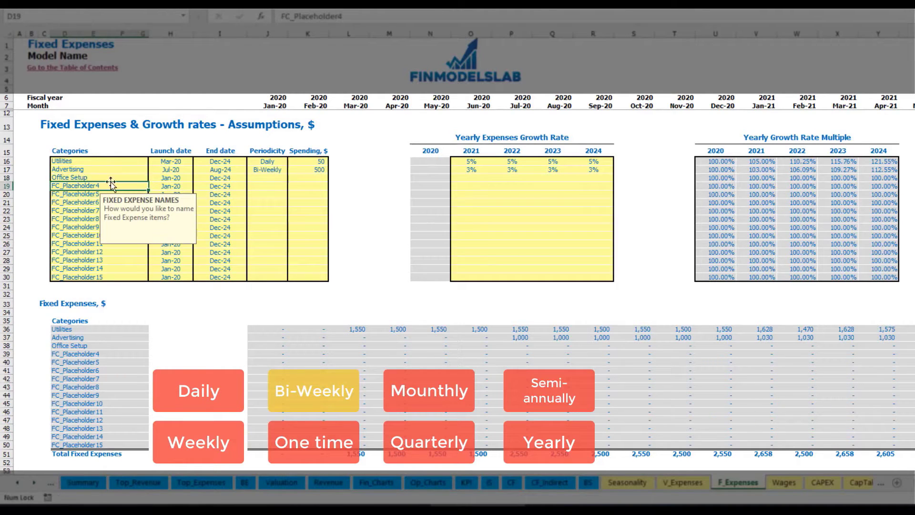
- Set the Office Setup periodicity to One time and its launch date to Feb-20
left_click(264, 178)
left_click(293, 179)
left_click(267, 236)
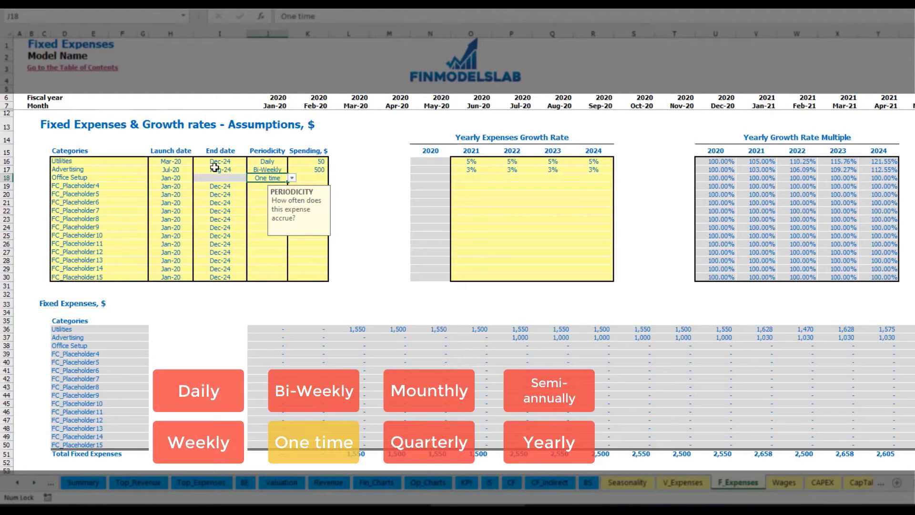
left_click(184, 178)
left_click(198, 178)
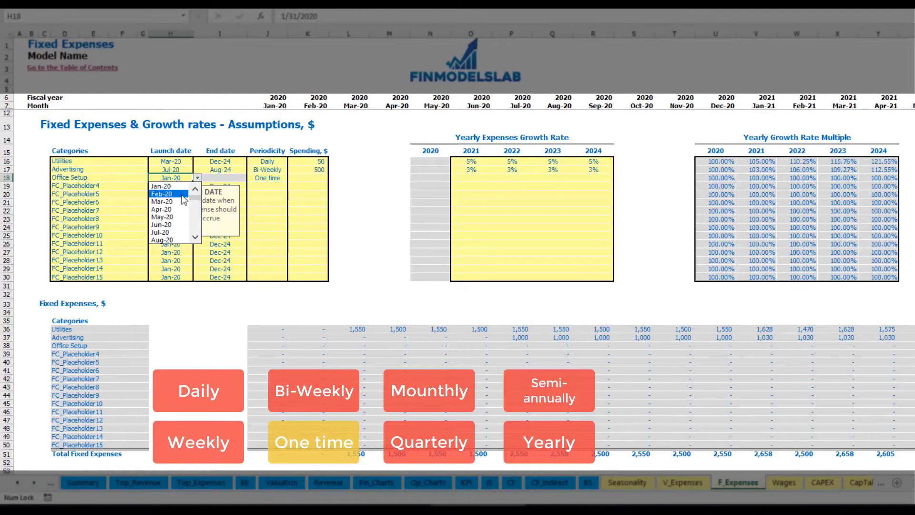
left_click(182, 195)
- Set the Office Setup spending to 5,000 and check its growth rate cells and calculated Feb-20 expense
left_click(300, 177)
type("5,0")
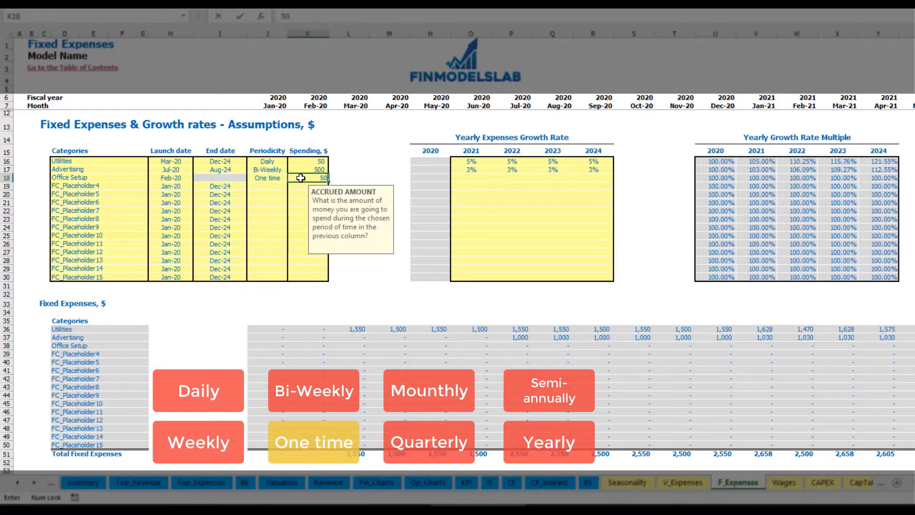
type("00")
key("Return")
left_click_drag(469, 177, 575, 186)
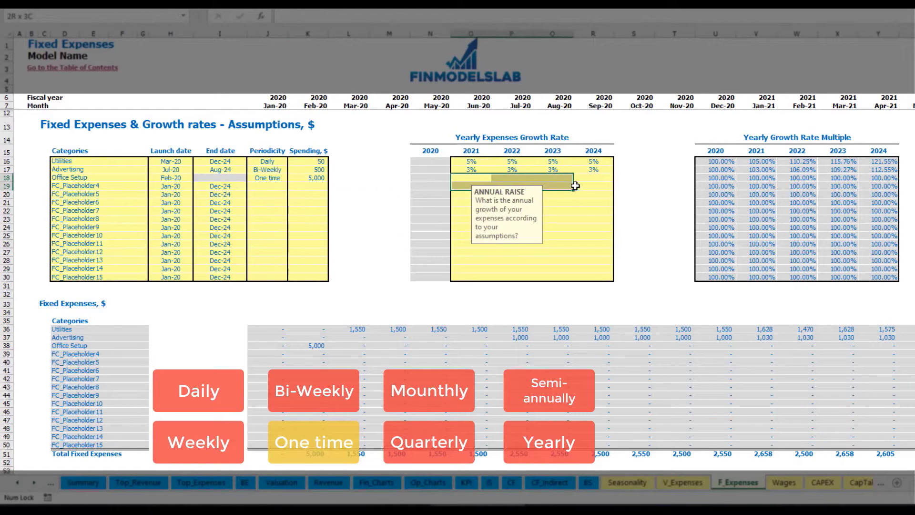
left_click(317, 345)
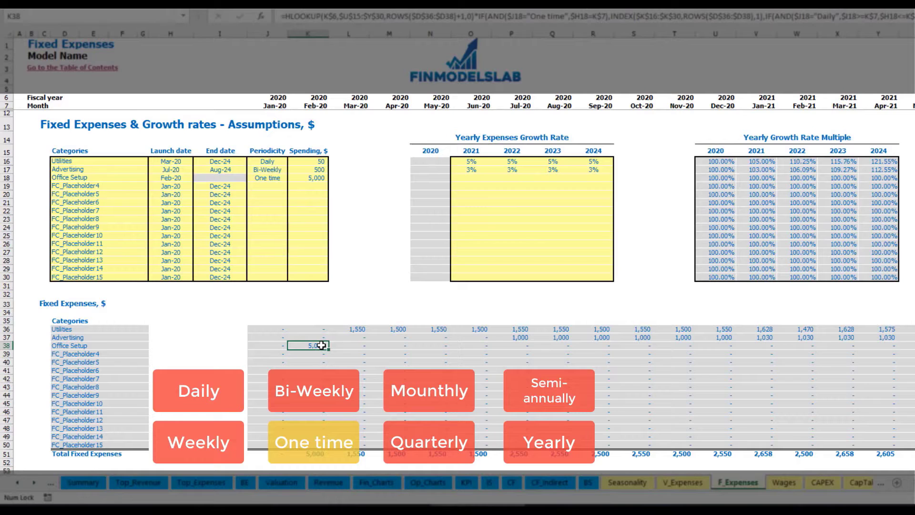
- Rename the FC_Placeholder4 expense category as Insurance
left_click(126, 189)
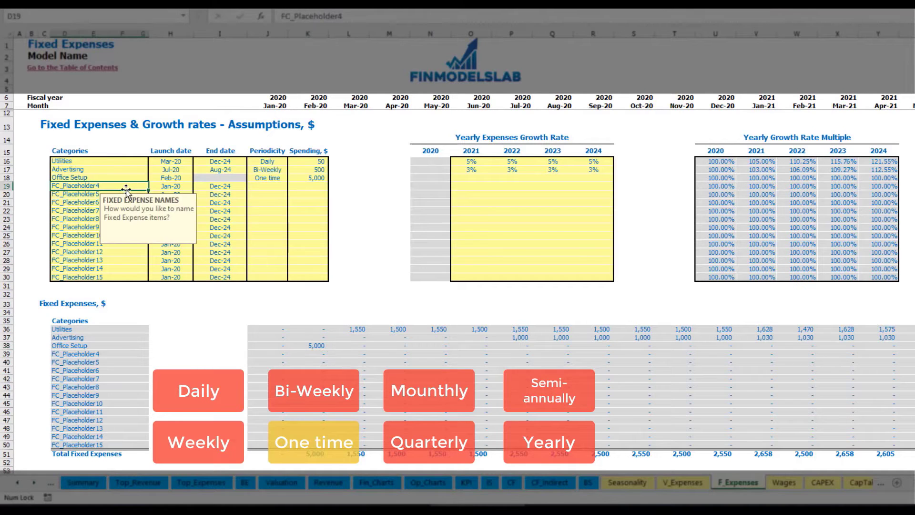
type("Insurance")
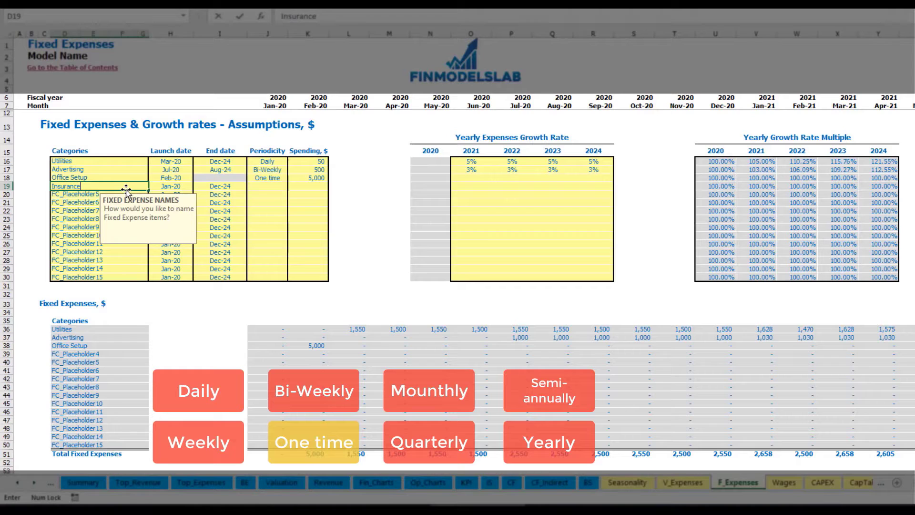
key("Return")
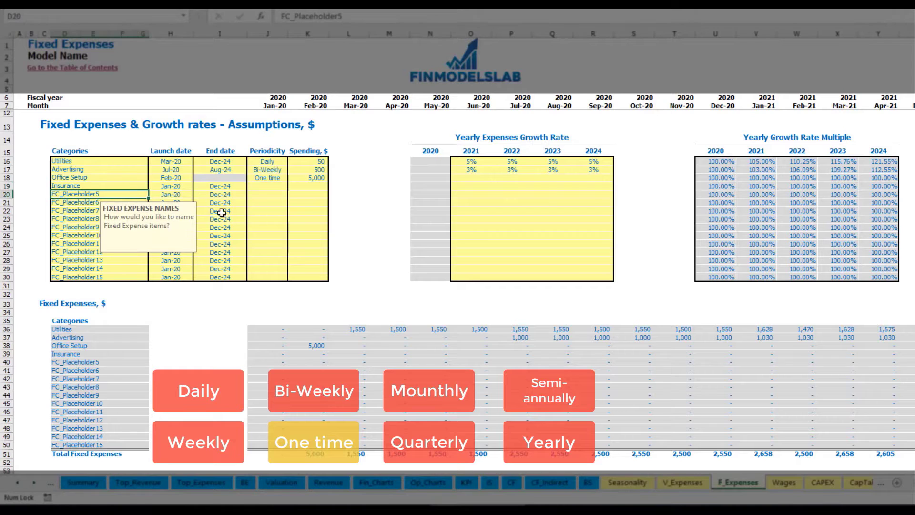
- Check the Insurance launch and end date cells, set its periodicity to Monthly and its spending to 1,000
left_click(176, 188)
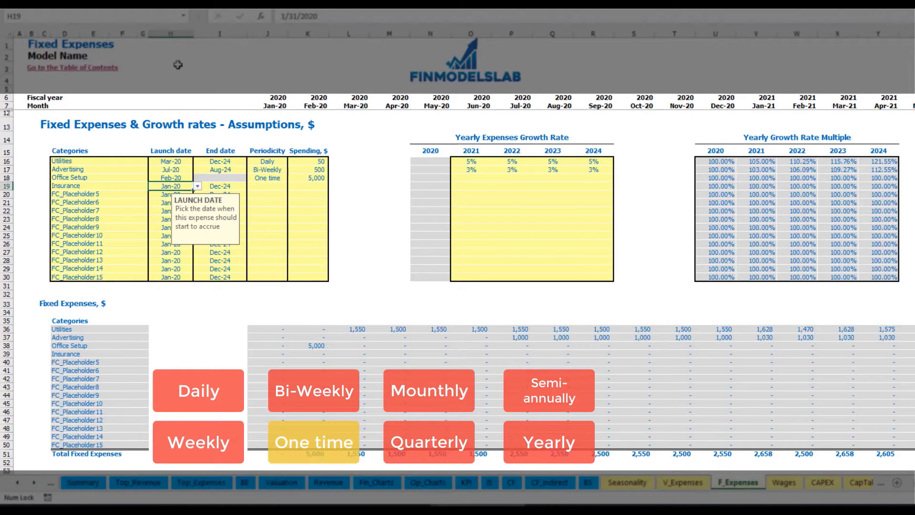
left_click(231, 190)
left_click(266, 187)
left_click(292, 186)
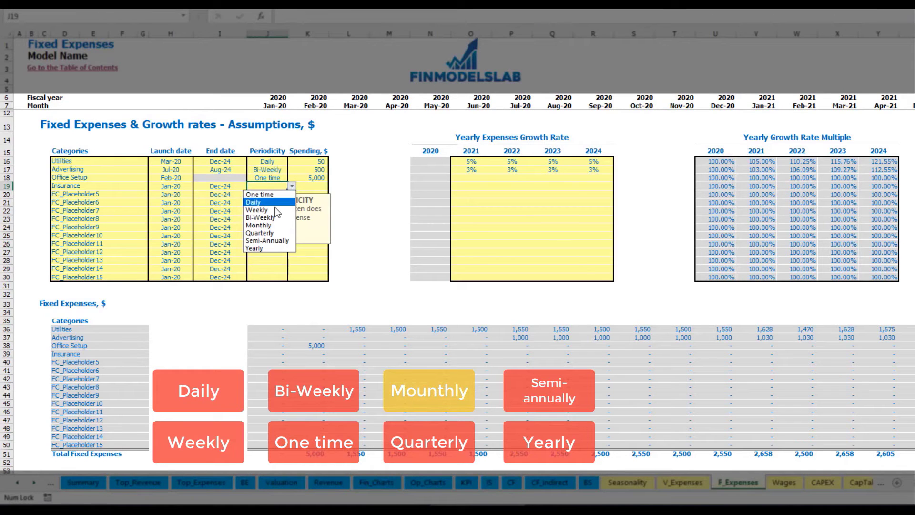
left_click(271, 223)
left_click(313, 186)
type("1")
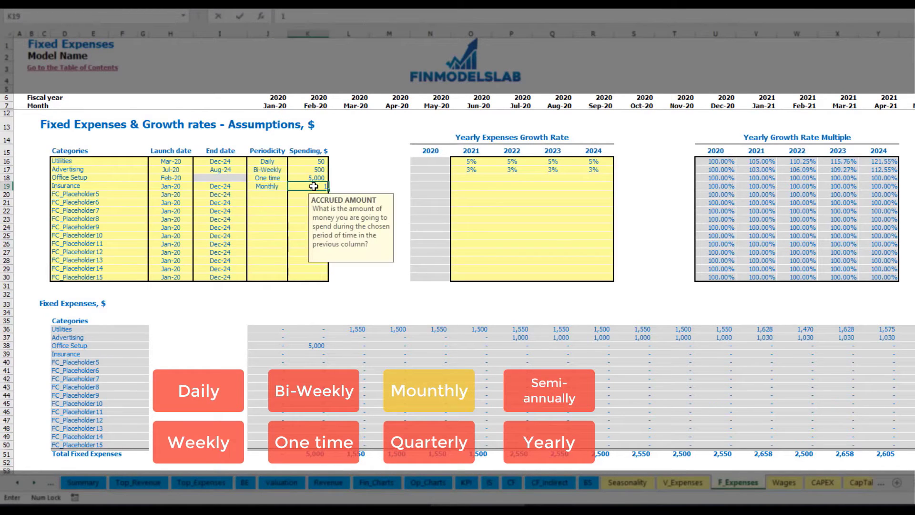
- Enter Insurance growth rates of 5% for 2021, 3% for 2022, 2% for 2023 and 1% for 2024
left_click(471, 188)
key("ctrl+Return")
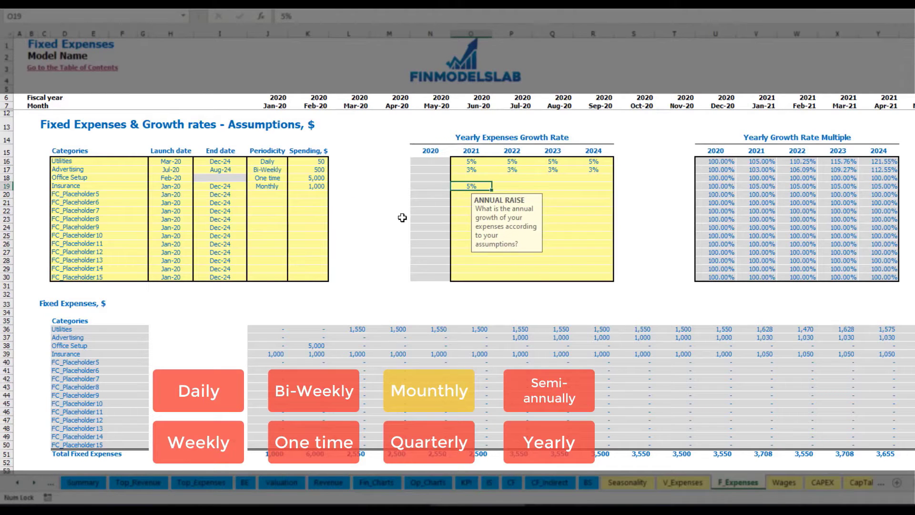
key("Right")
type("3")
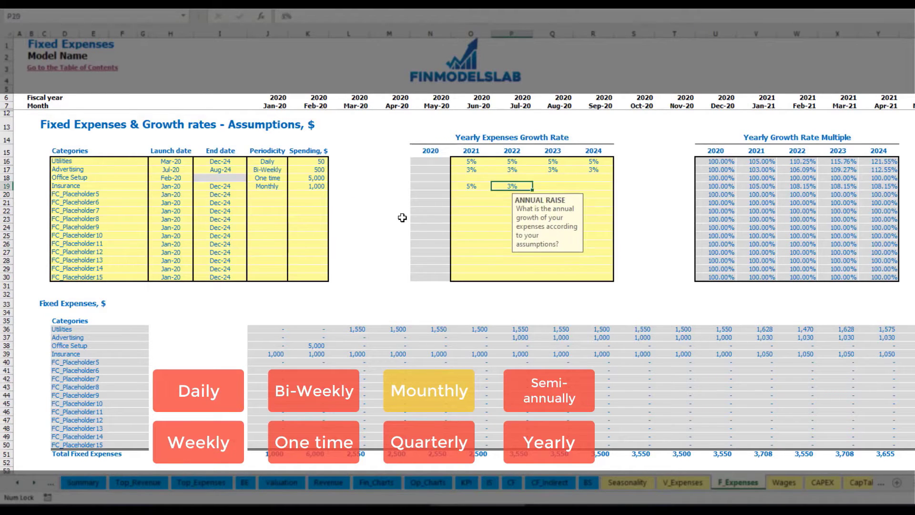
key("Right")
type("2")
key("Right")
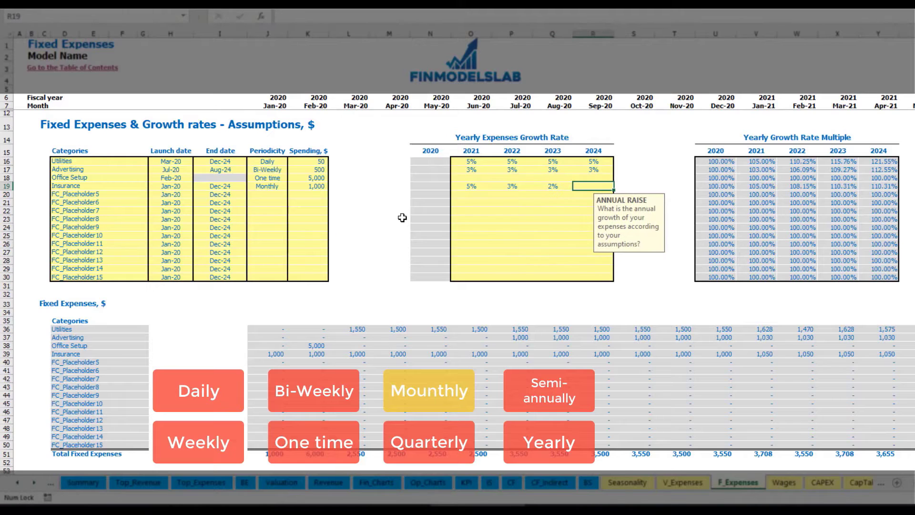
type("1")
key("Return")
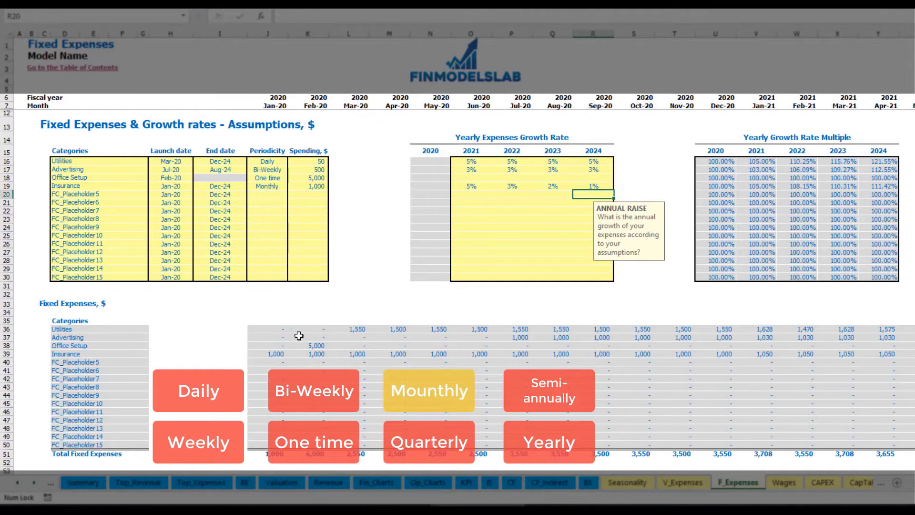
- Examine the calculated monthly Insurance expenses for 2020 and compare them with the 2021 and 2022 amounts
left_click_drag(276, 354, 741, 354)
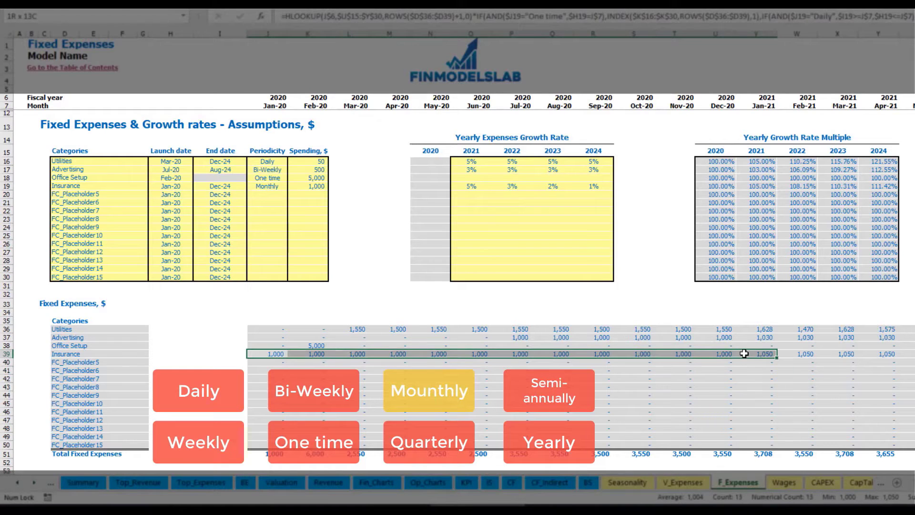
left_click(742, 354)
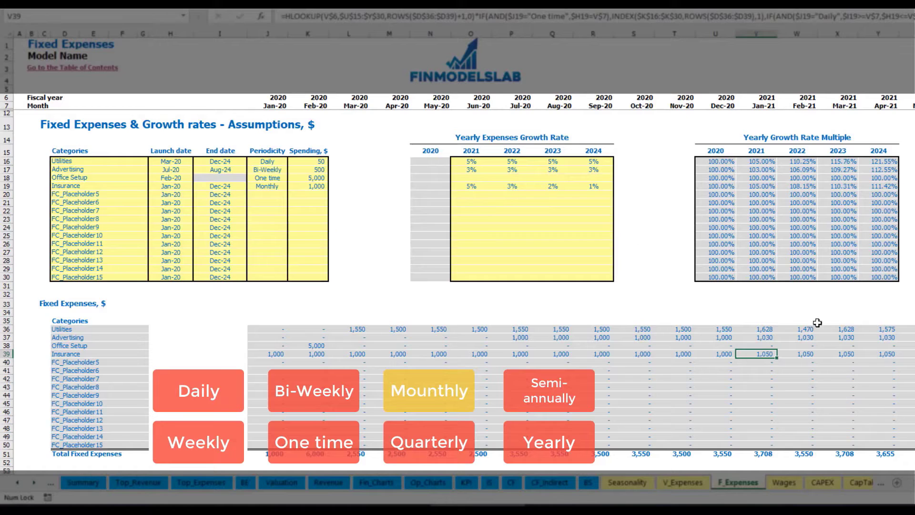
scroll(465, 243, "right", 5)
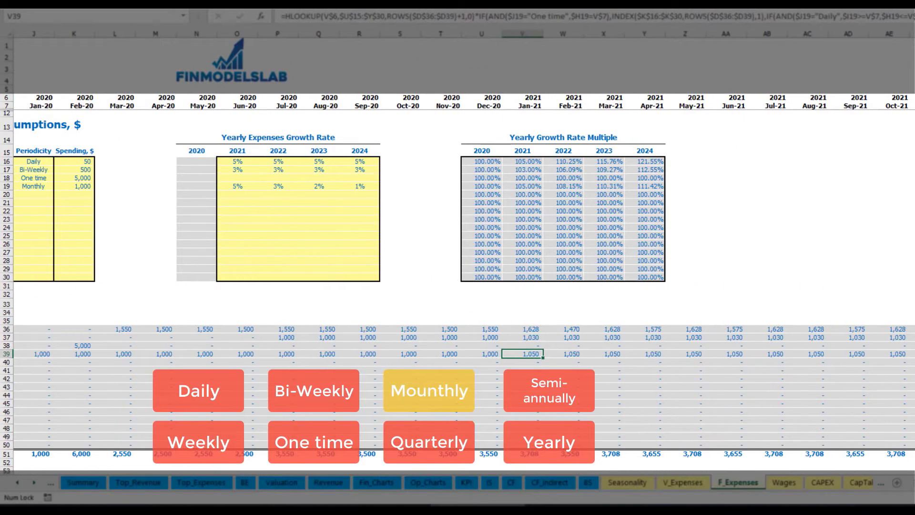
key("ctrl+space")
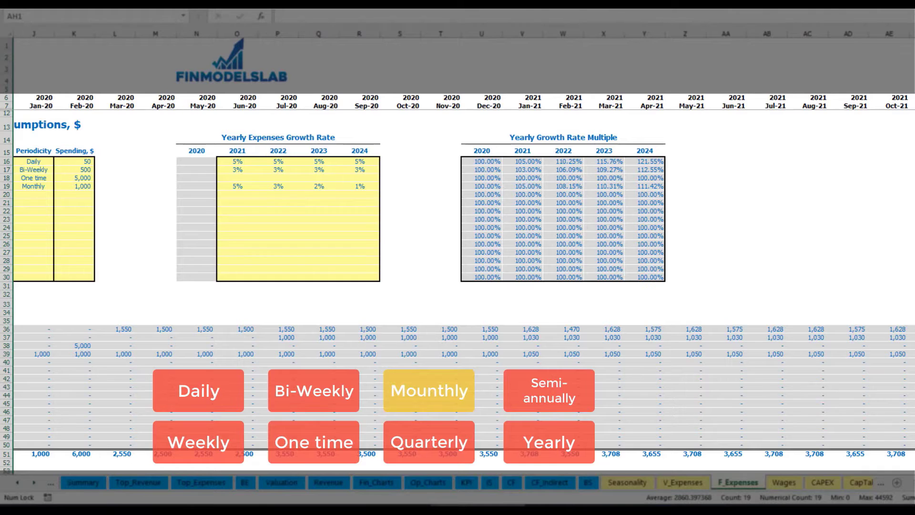
key("Escape")
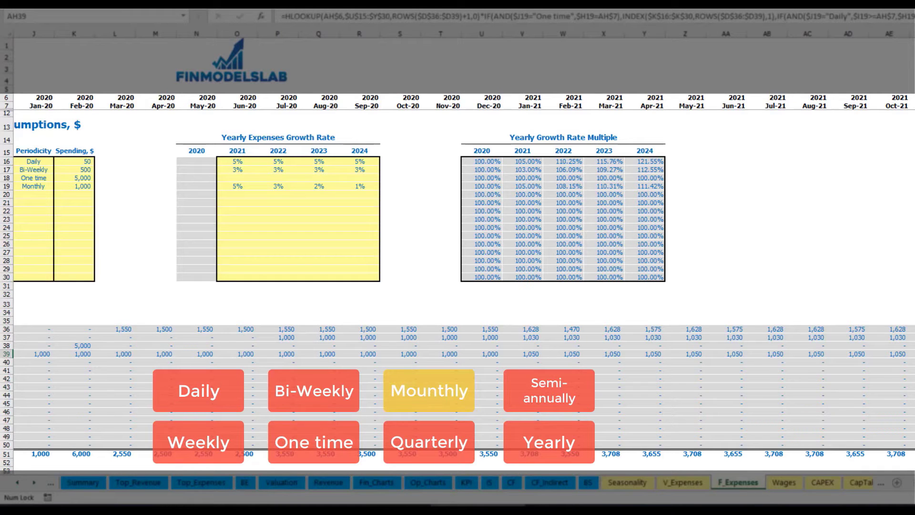
scroll(835, 425, "left", 5)
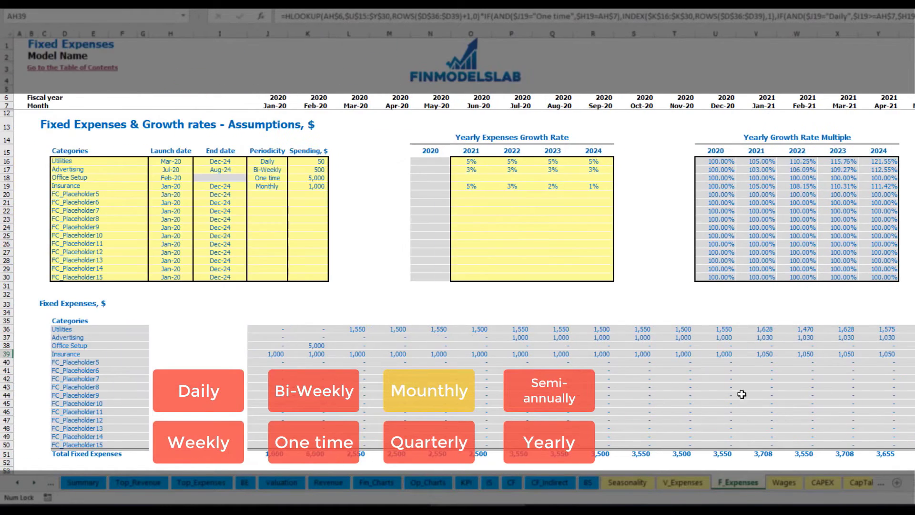
- Set the Insurance periodicity to Quarterly and check its calculated expenses in Jan-20, Apr-20 and Jul-20
left_click(273, 186)
left_click(292, 186)
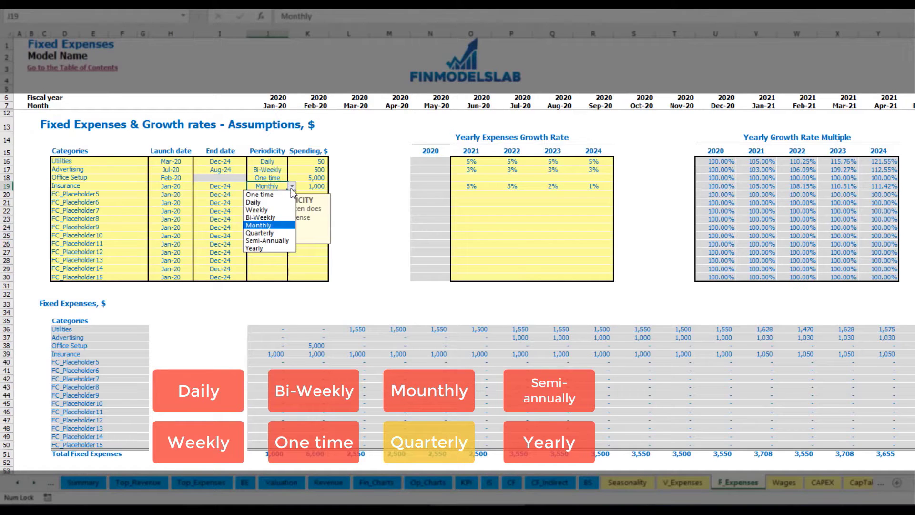
left_click(290, 233)
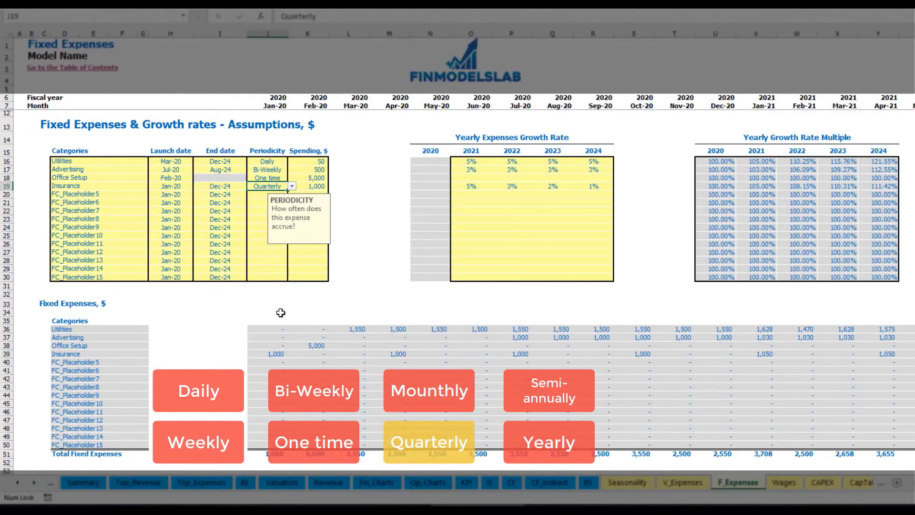
left_click(266, 355)
left_click(393, 353)
left_click(510, 354)
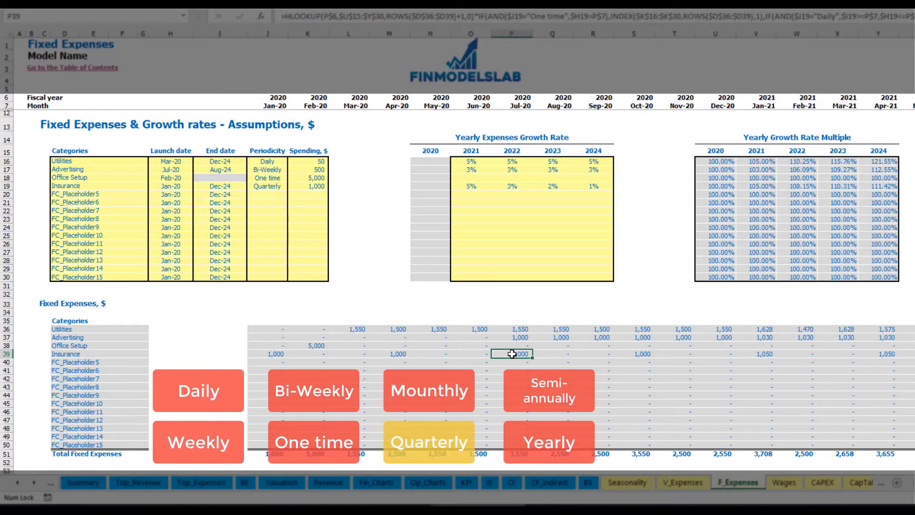
- Set the Insurance launch date to Feb-20 and check the calculated expenses in Feb-20, May-20 and Aug-20
left_click(186, 183)
left_click(197, 186)
left_click(166, 200)
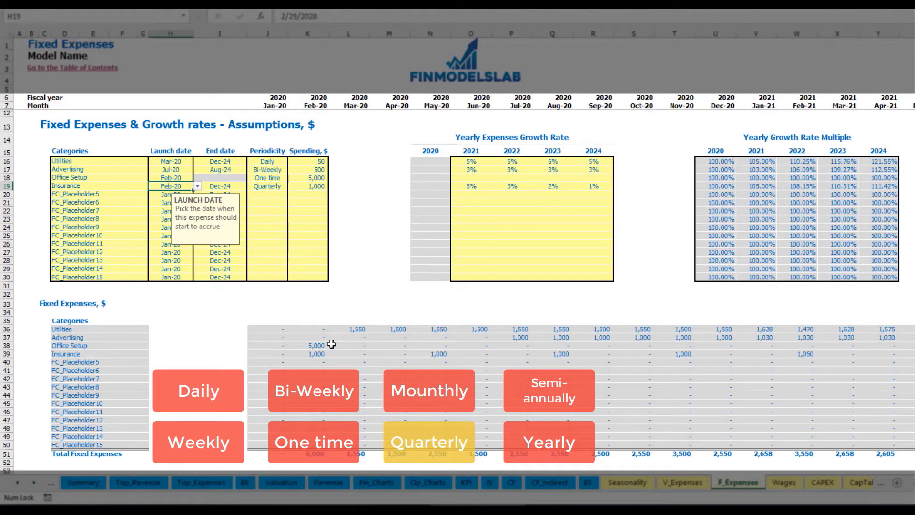
left_click(317, 354)
left_click(438, 353)
left_click(553, 353)
left_click(305, 355)
left_click(438, 355)
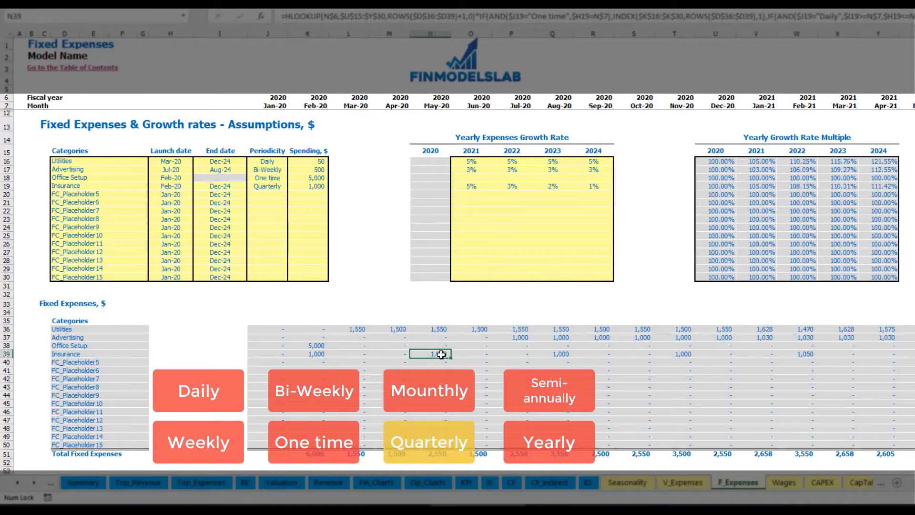
- Set the Insurance periodicity to Semi-Annually and check its calculated expenses from Feb-20 through Feb-21
left_click(284, 186)
left_click(291, 187)
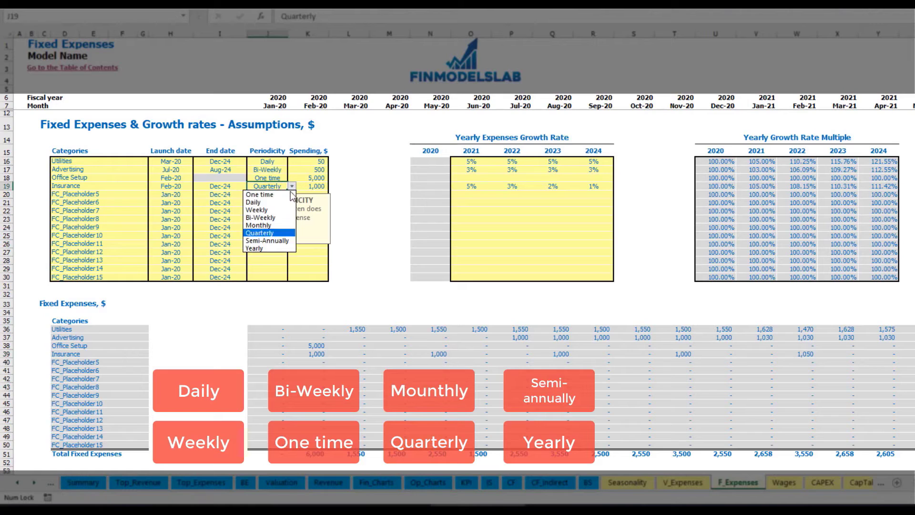
left_click(266, 240)
left_click_drag(312, 355, 775, 355)
key("ctrl+v")
key("ctrl+v")
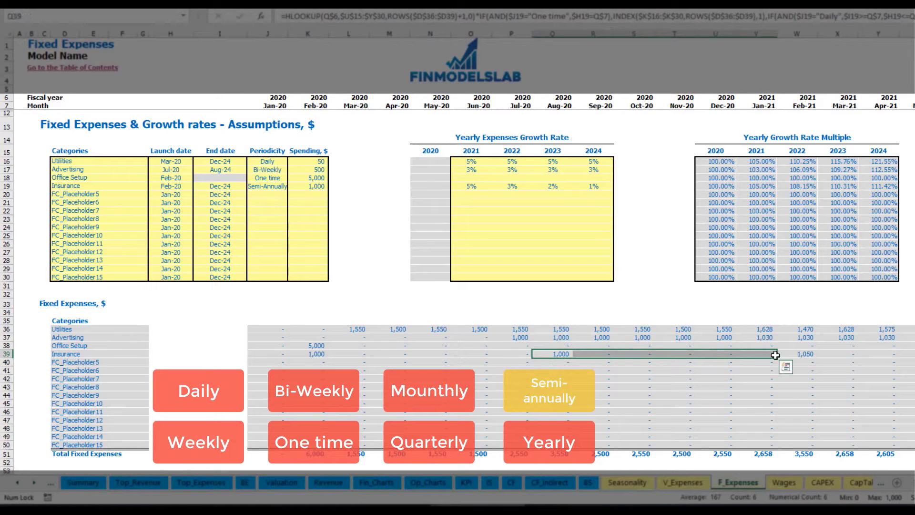
left_click(810, 362)
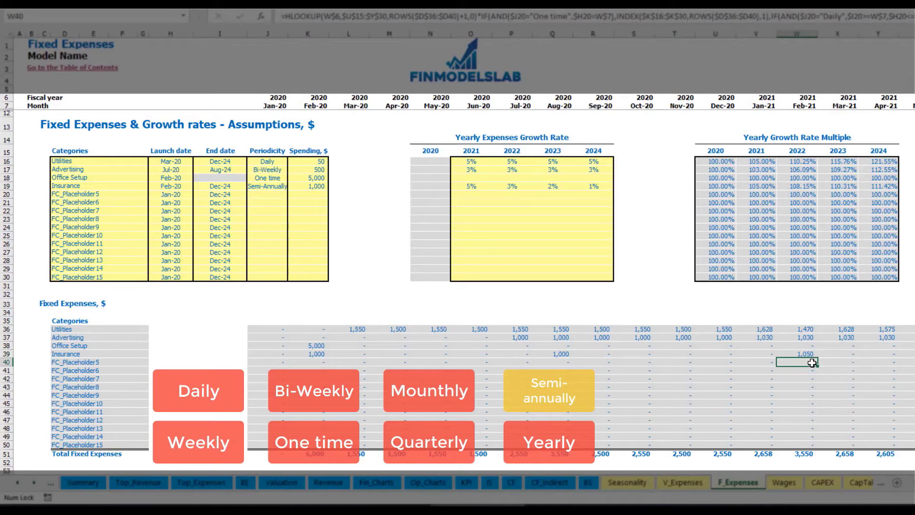
- Set the Insurance periodicity to Yearly and check its calculated expenses against the launch and end dates
left_click(274, 186)
left_click(292, 186)
left_click(261, 248)
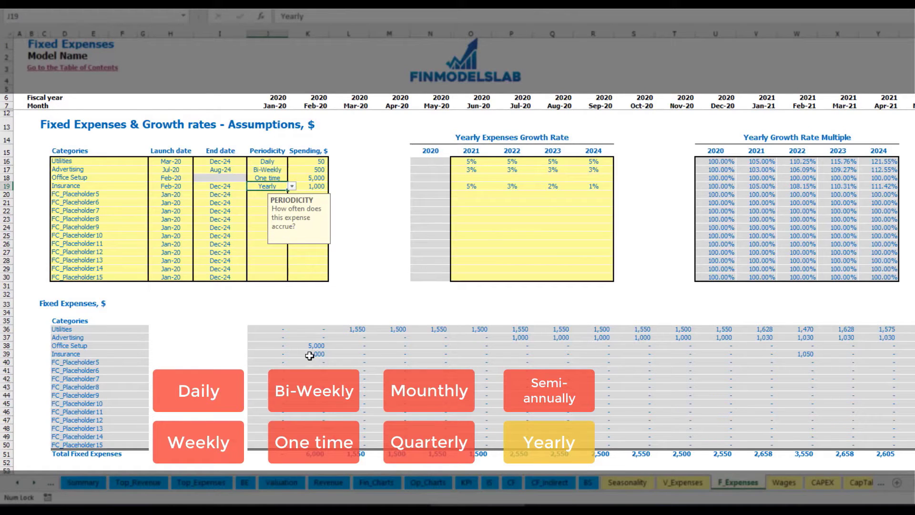
left_click_drag(311, 355, 772, 355)
key("ctrl+v")
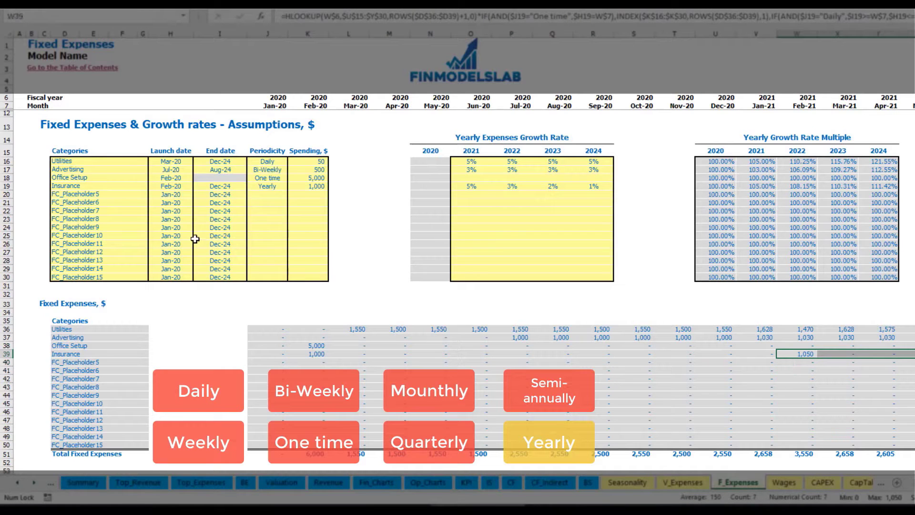
left_click(178, 187)
left_click(222, 186)
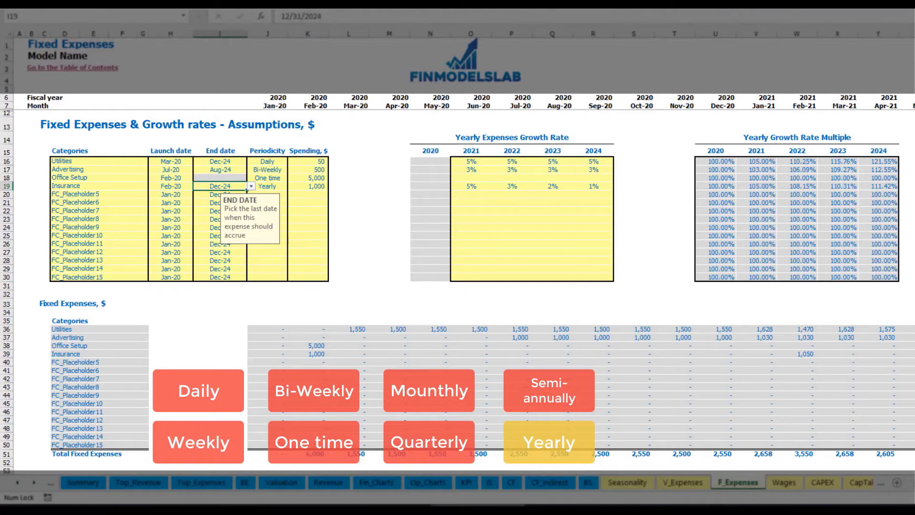
left_click(640, 277)
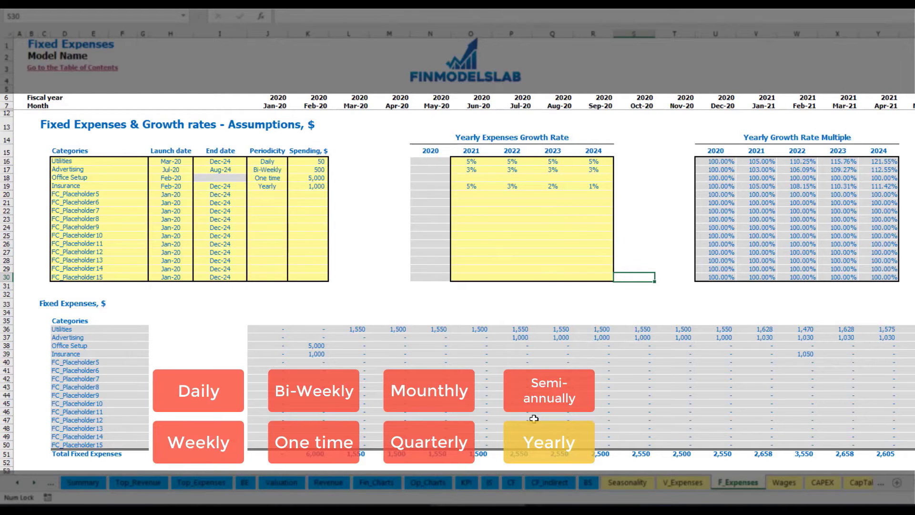
- Review the calculated fixed expenses, including the expanded Total Fixed Expenses category rows on the income statement
left_click_drag(265, 329, 839, 443)
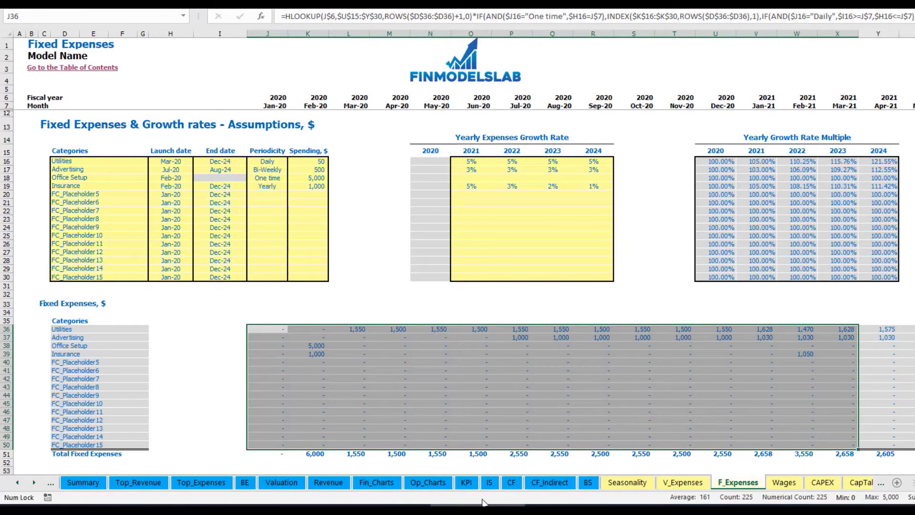
left_click(489, 482)
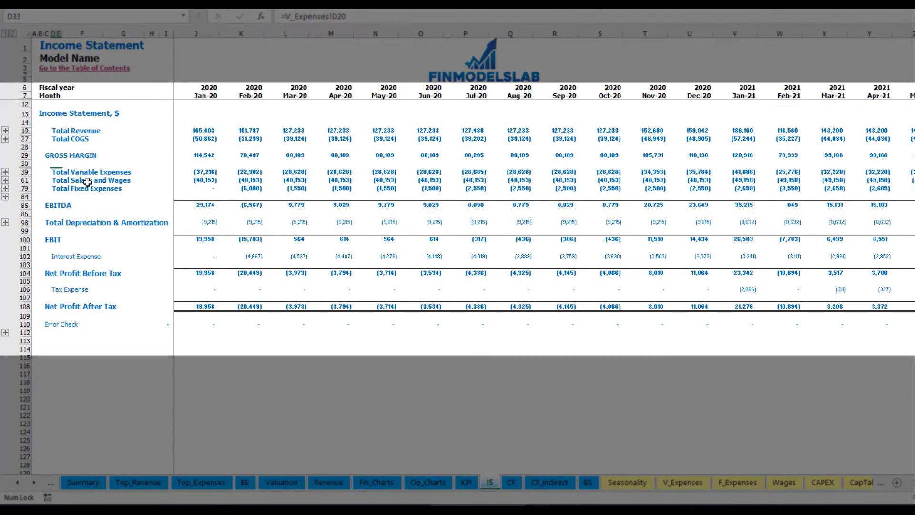
left_click(52, 189)
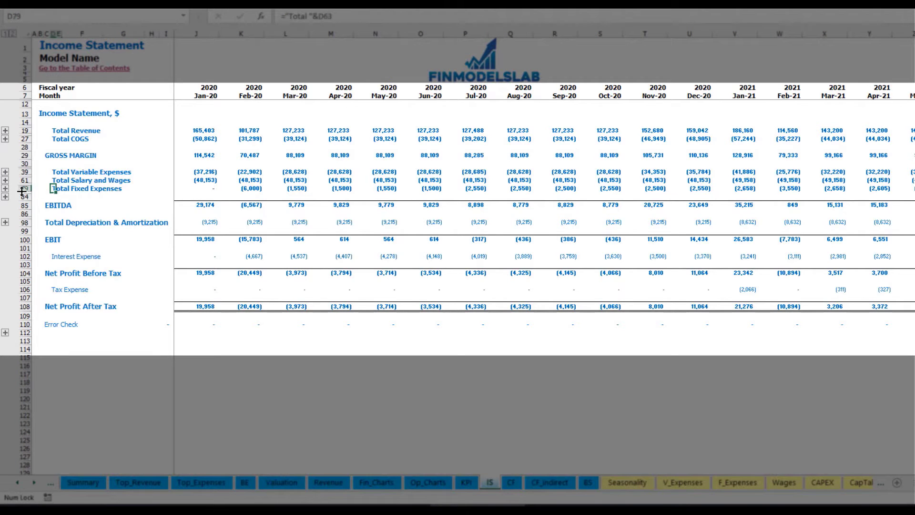
left_click(6, 188)
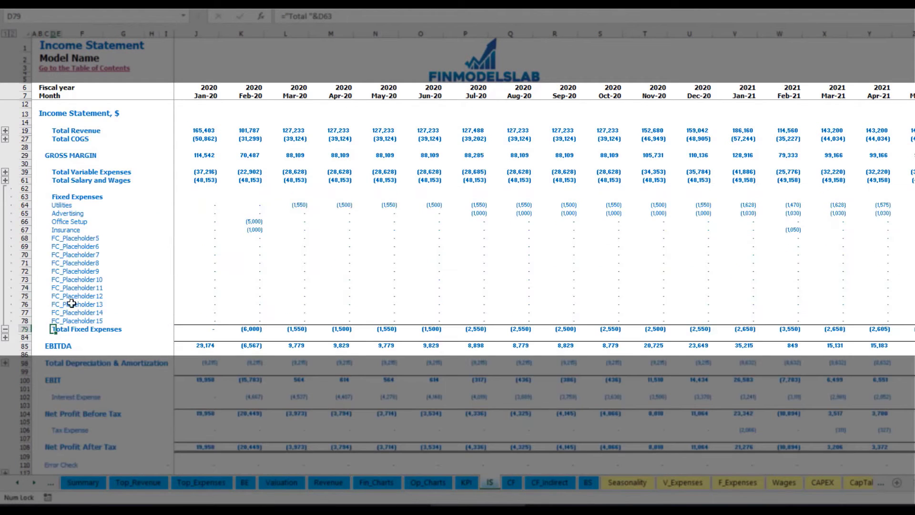
left_click_drag(26, 205, 29, 230)
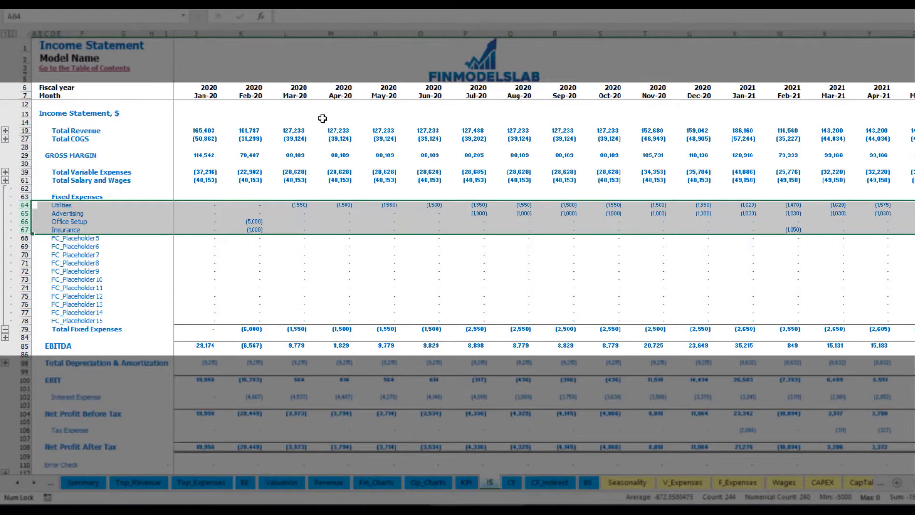
left_click_drag(56, 204, 61, 321)
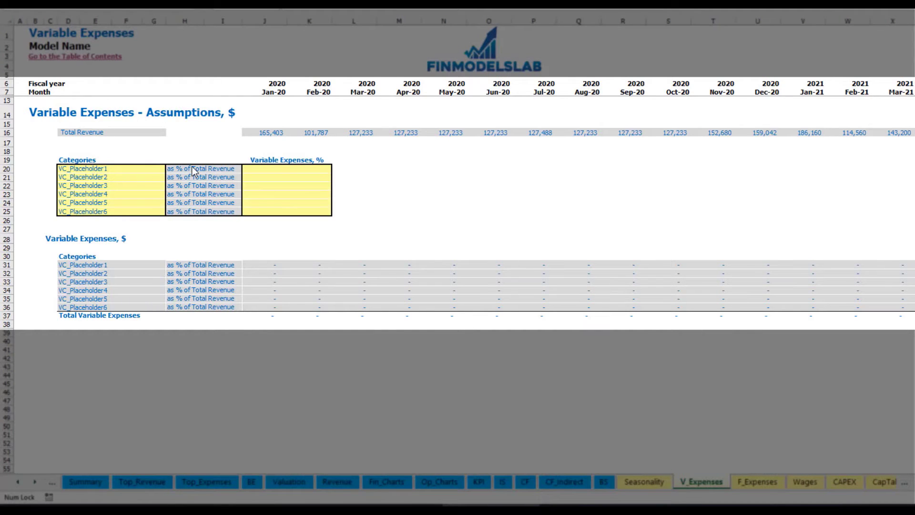
- Name the first variable expense category Bank fees and set it to 2.5% of total revenue
left_click(99, 168)
type("Bank fee")
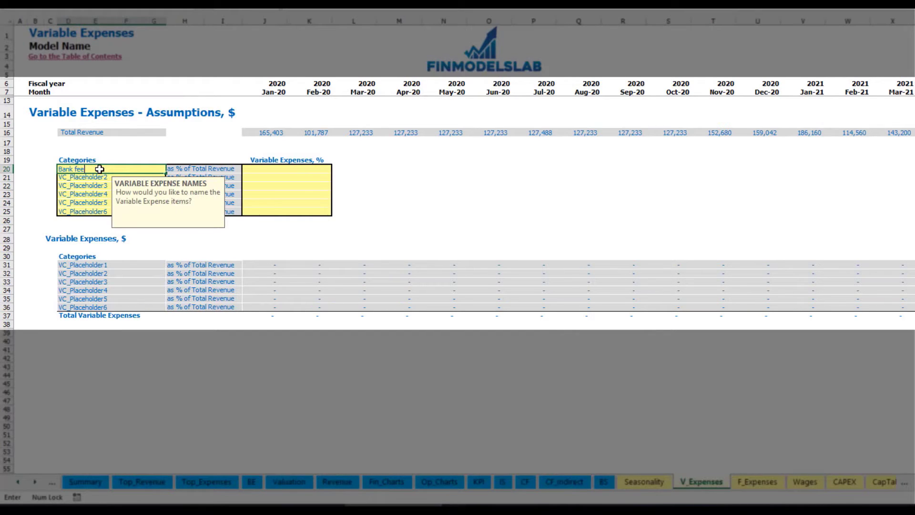
type("s")
key("Return")
left_click(270, 168)
type("2")
key("Return")
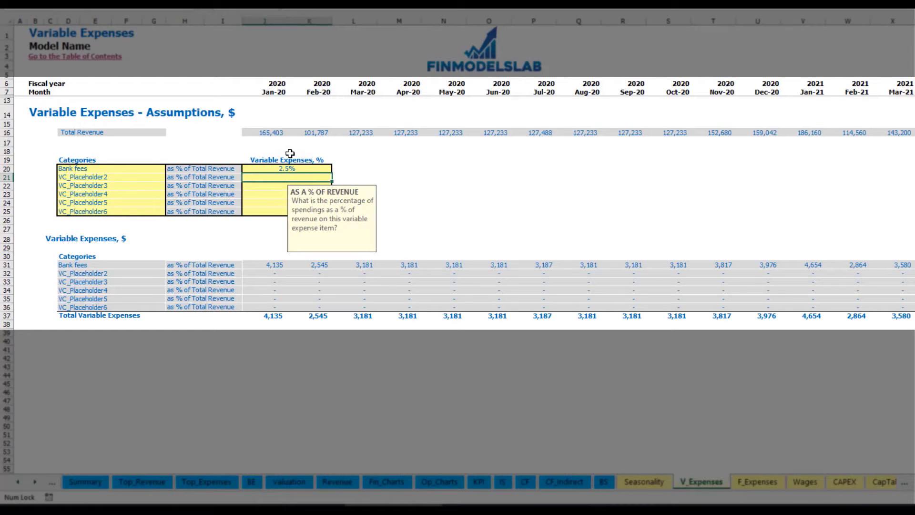
- Compare the monthly Total Revenue row with the calculated Bank fees expenses
left_click_drag(265, 132, 714, 134)
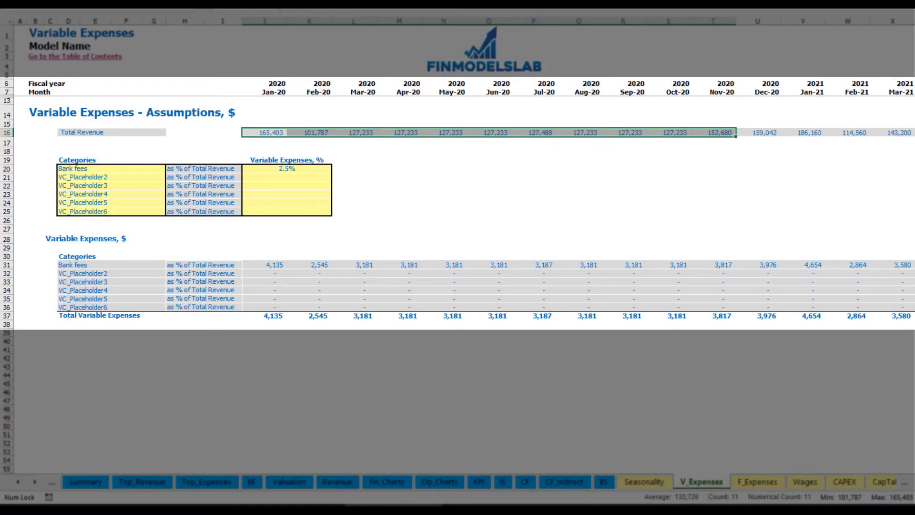
scroll(457, 191, "right", 15)
scroll(245, 262, "left", 15)
left_click(279, 265)
left_click(355, 265)
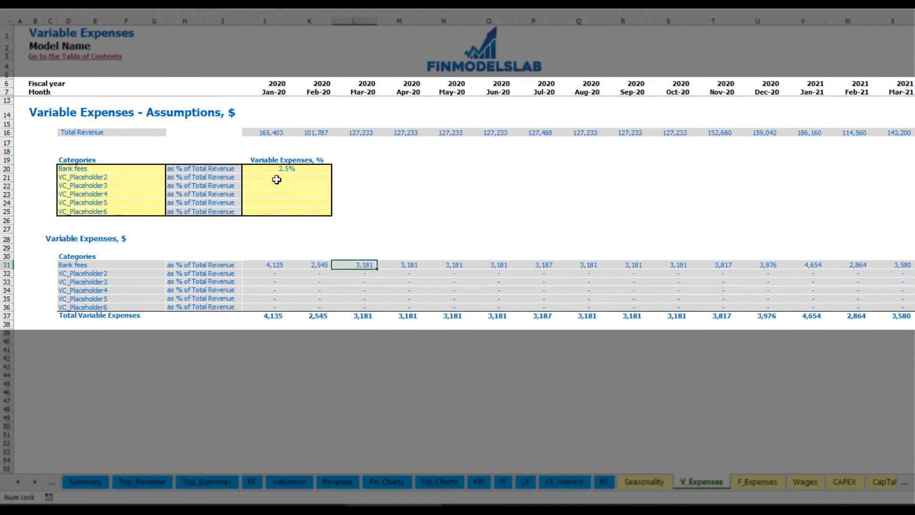
- Name the second variable expense category Other Var Exp and set it to 5% of total revenue
left_click(115, 178)
type("Other Var")
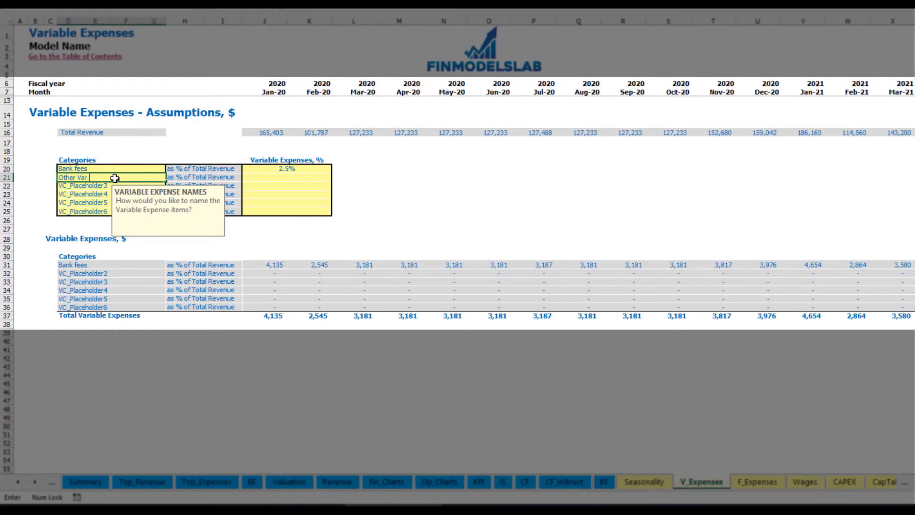
type(" Exp")
key("Return")
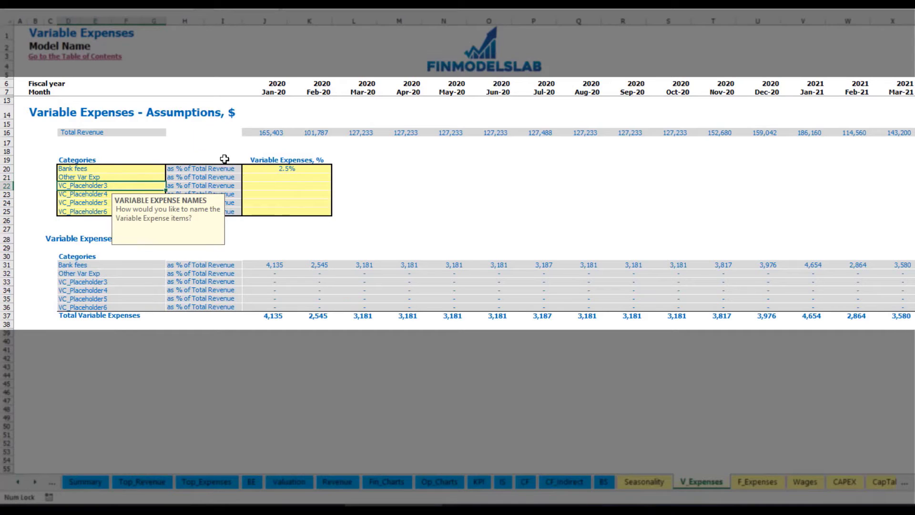
left_click(278, 177)
type("5%")
key("Return")
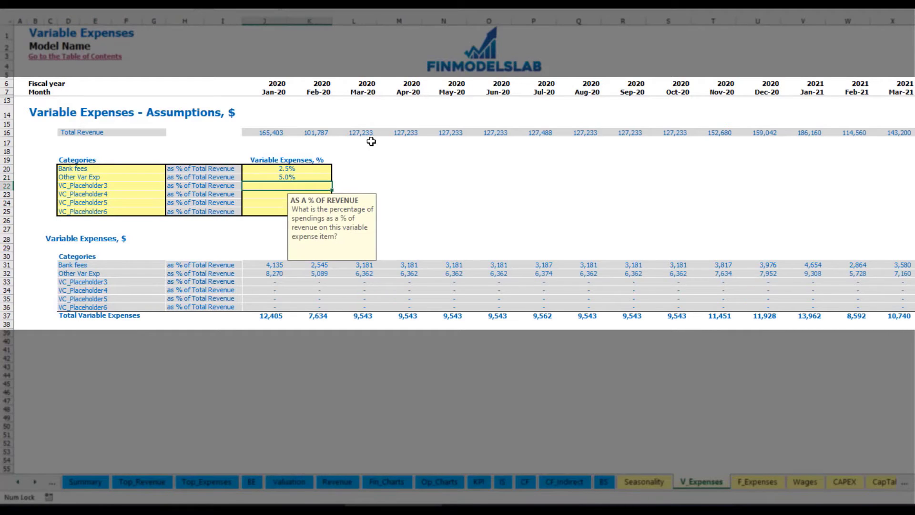
- Name the third variable expense category Direct Labor and set it to 15% of total revenue
left_click(147, 186)
type("Direct Labor")
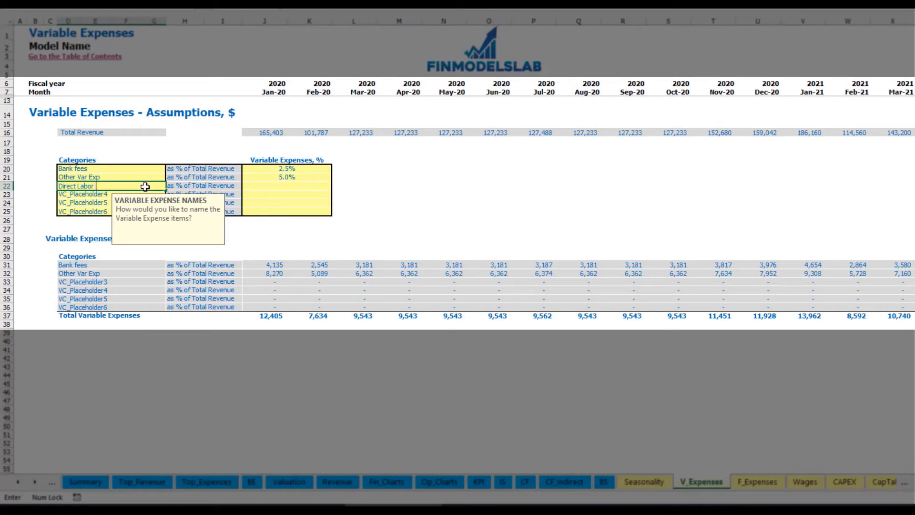
key("Return")
left_click(269, 187)
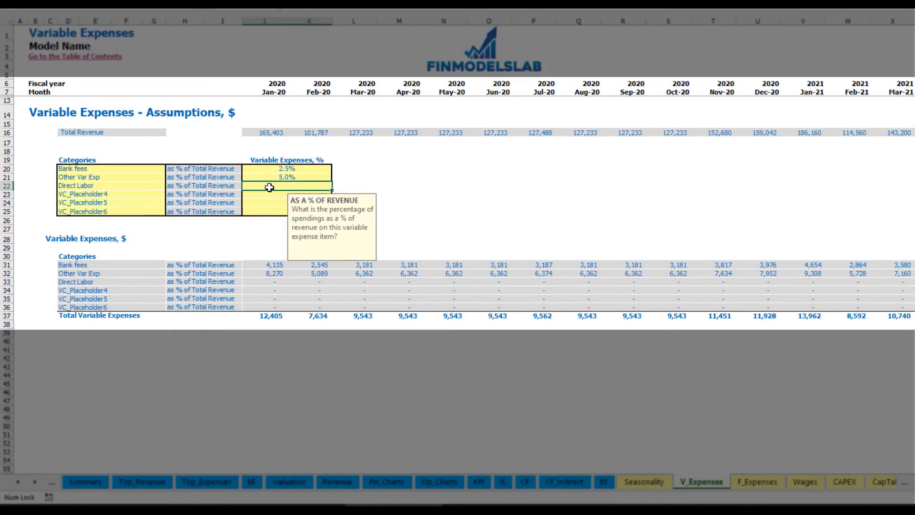
type("15%")
key("Return")
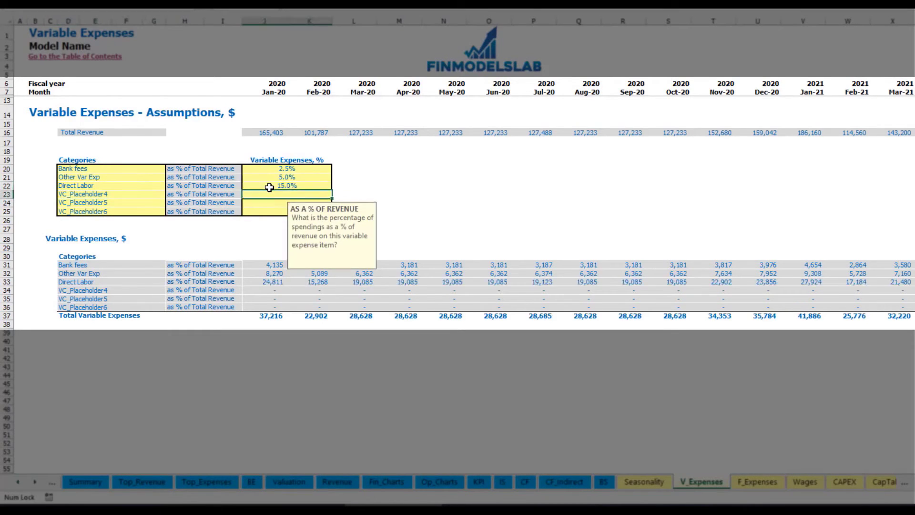
- Review the calculated variable expenses and the expanded Total Variable Expenses category rows on the income statement
left_click(271, 265)
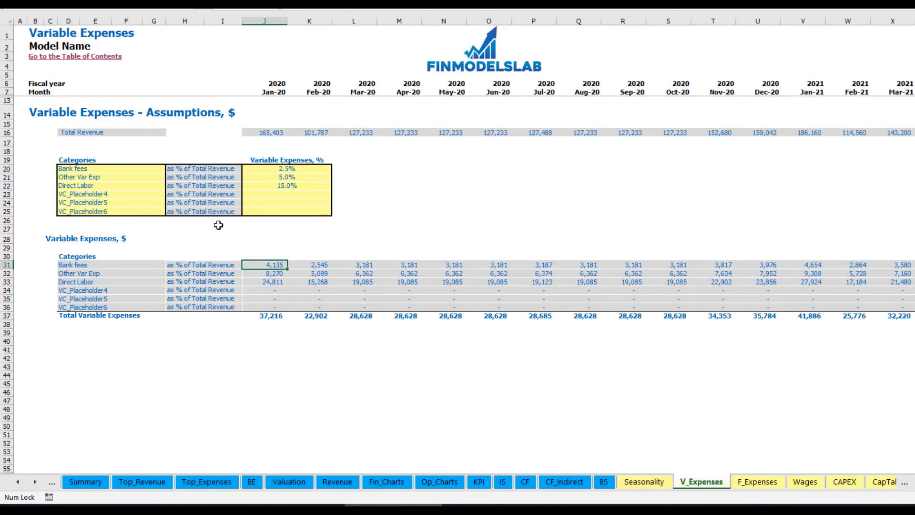
left_click(506, 483)
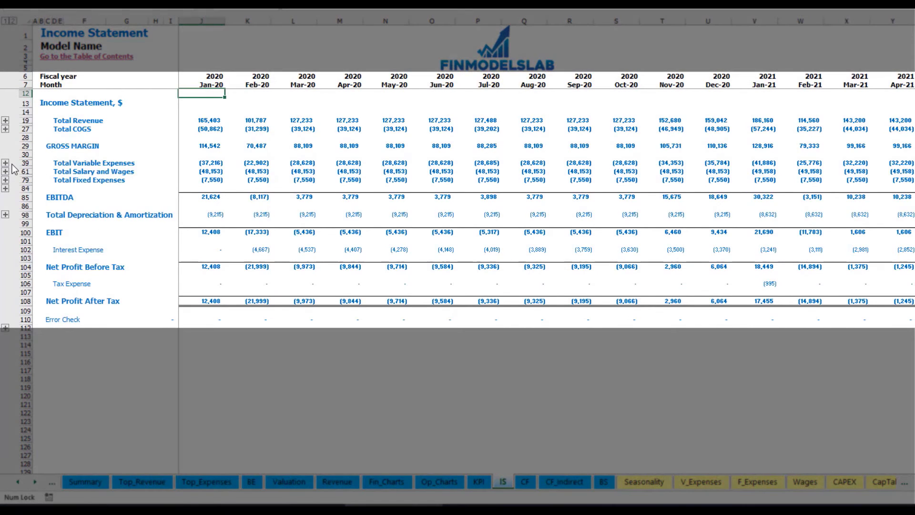
left_click(24, 163)
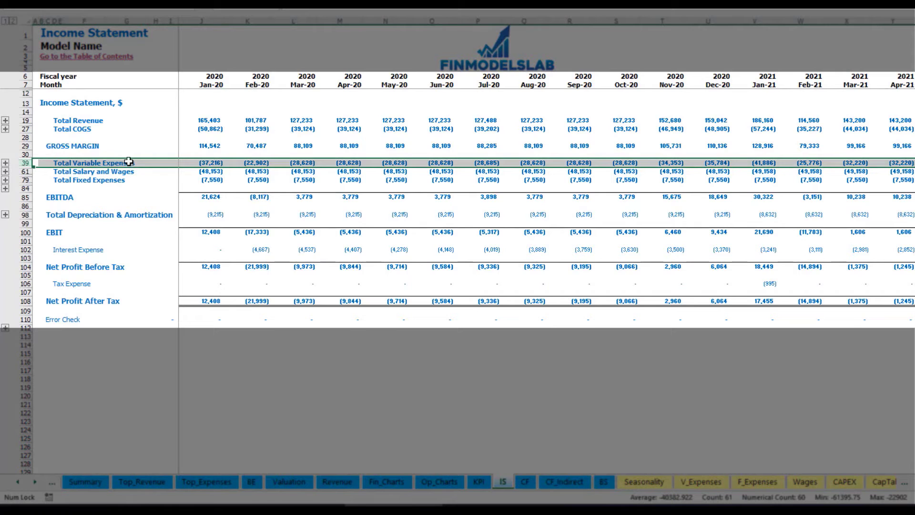
left_click(6, 164)
left_click_drag(24, 180, 33, 212)
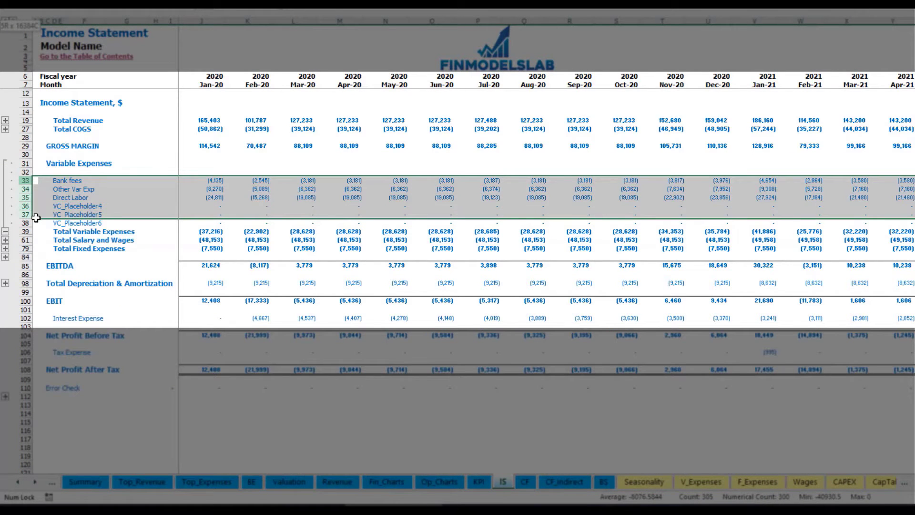
left_click(223, 180)
left_click(324, 180)
left_click_drag(55, 181, 59, 222)
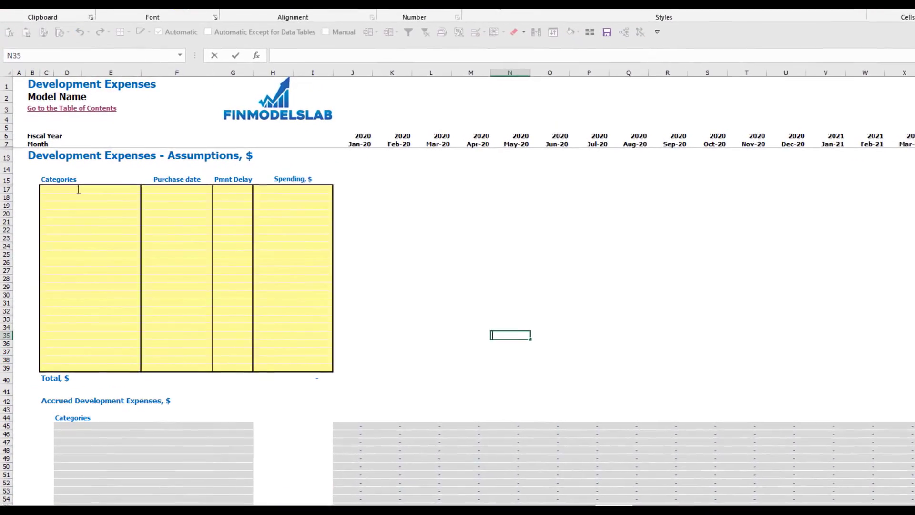
- Enter Kitchen and Other dev exp as the first two development expense categories
left_click(70, 207)
type("Kitch")
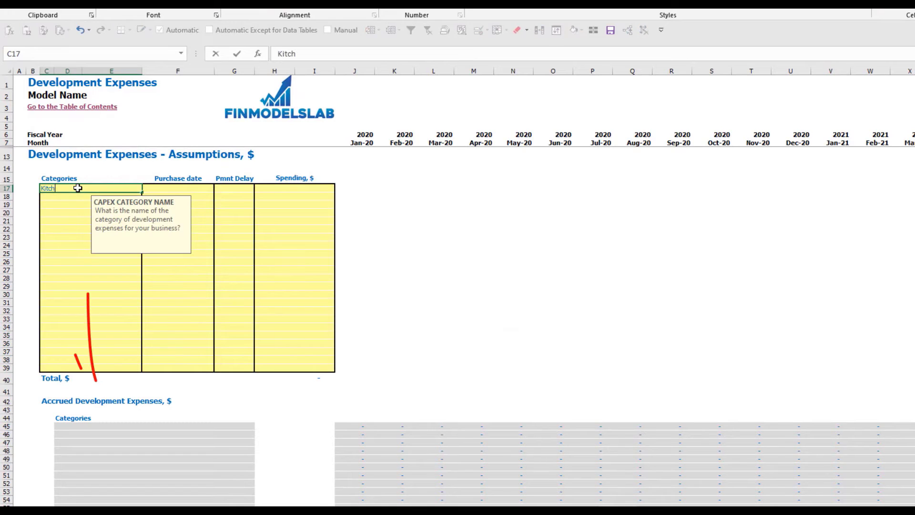
type("en")
key("Return")
type("Other dev exp")
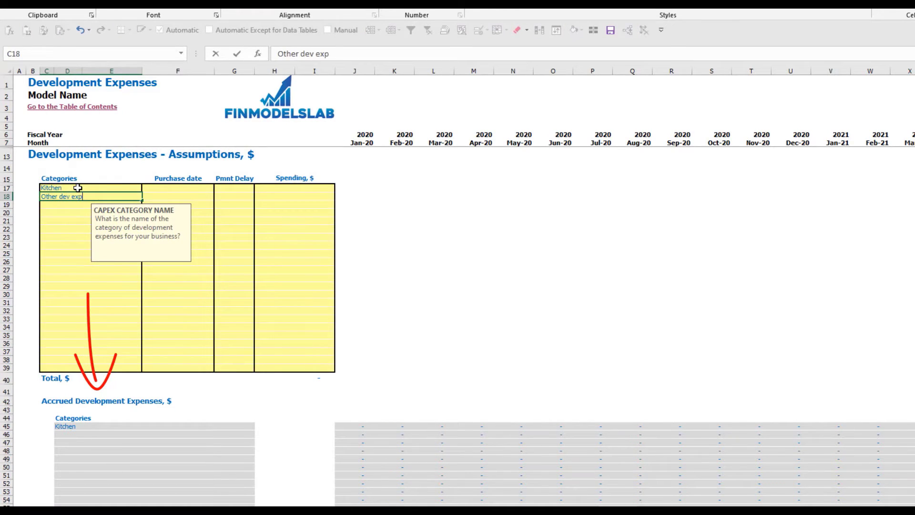
key("Return")
- Set the purchase date to Feb-20 for Kitchen and Mar-20 for Other dev exp
left_click(190, 188)
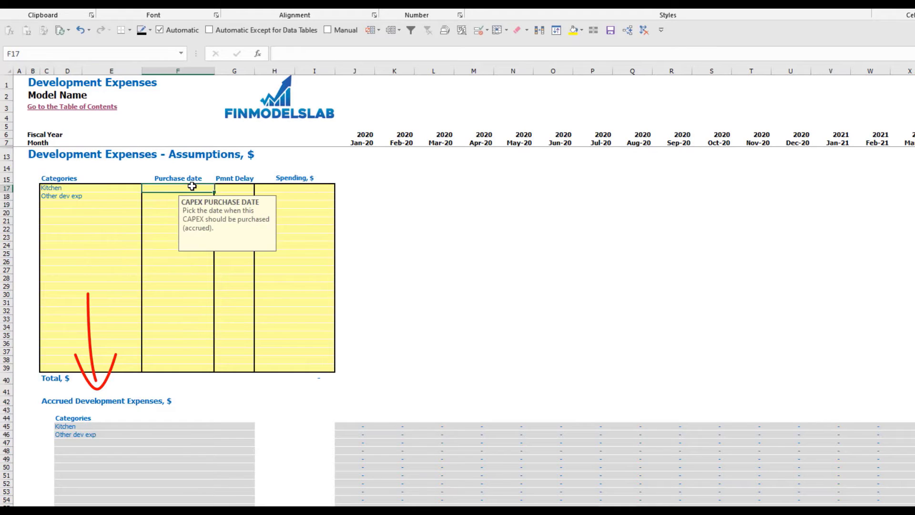
left_click(217, 189)
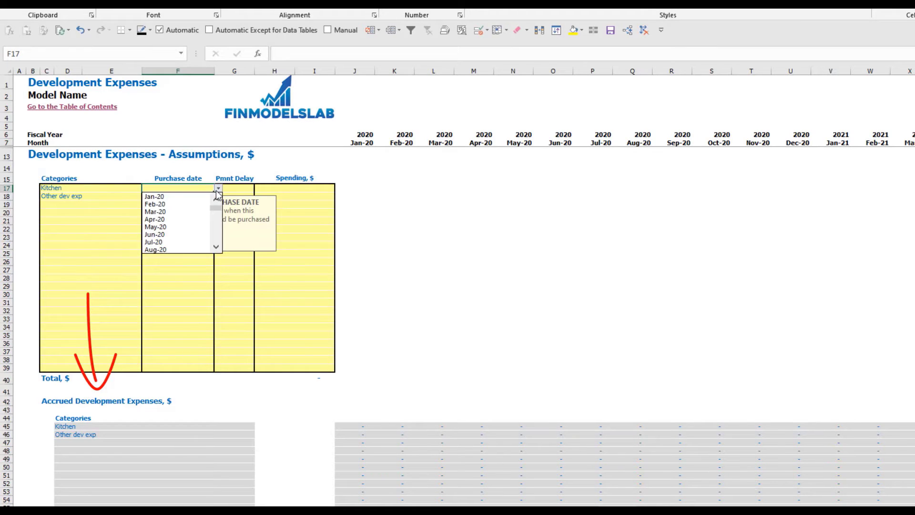
left_click(162, 204)
left_click(176, 195)
left_click(218, 197)
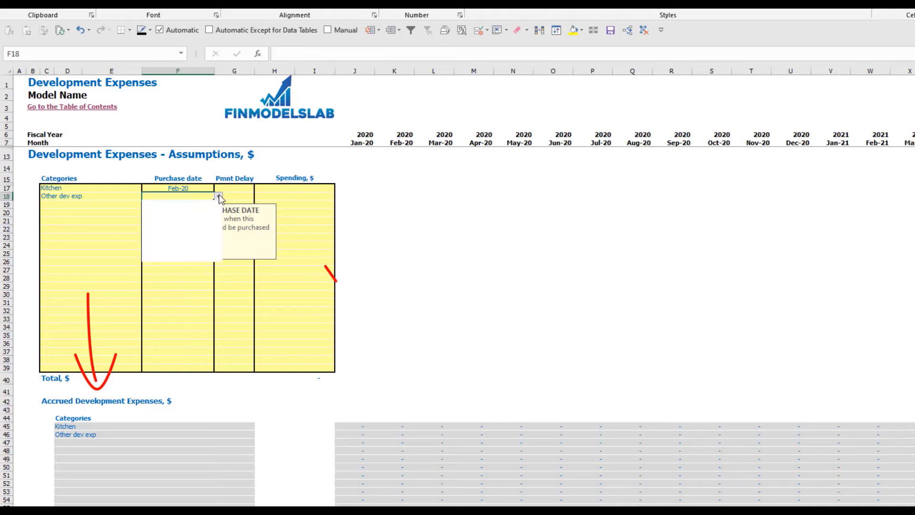
left_click(162, 220)
- Set the development spending to 50,000 for Kitchen and 10,000 for Other dev exp
left_click(298, 188)
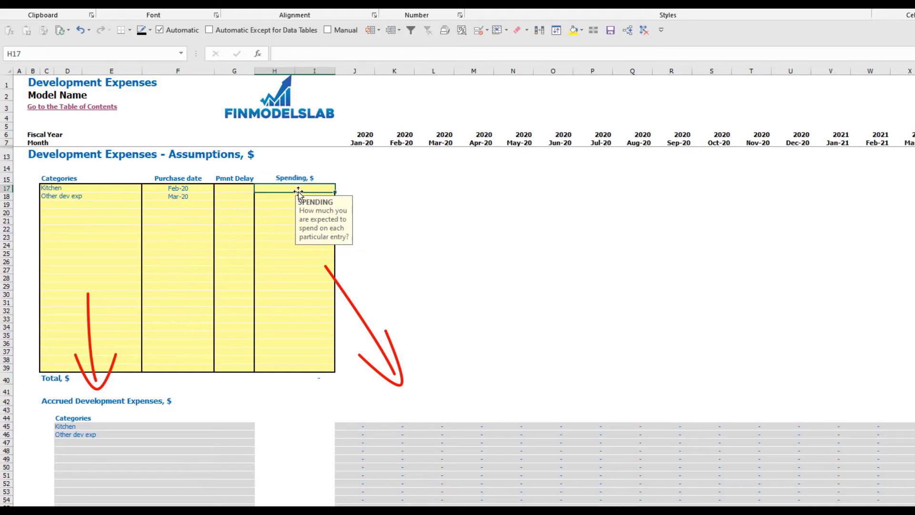
type("500000")
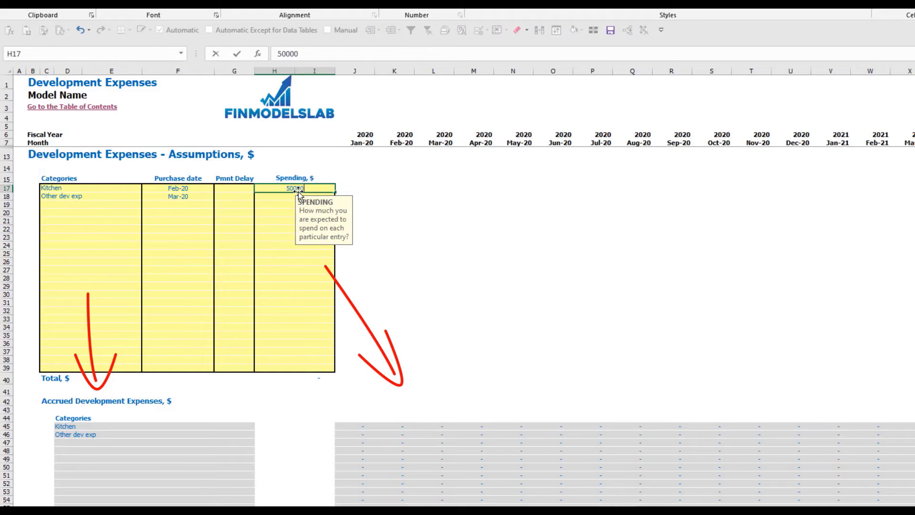
key("Return")
type("10,")
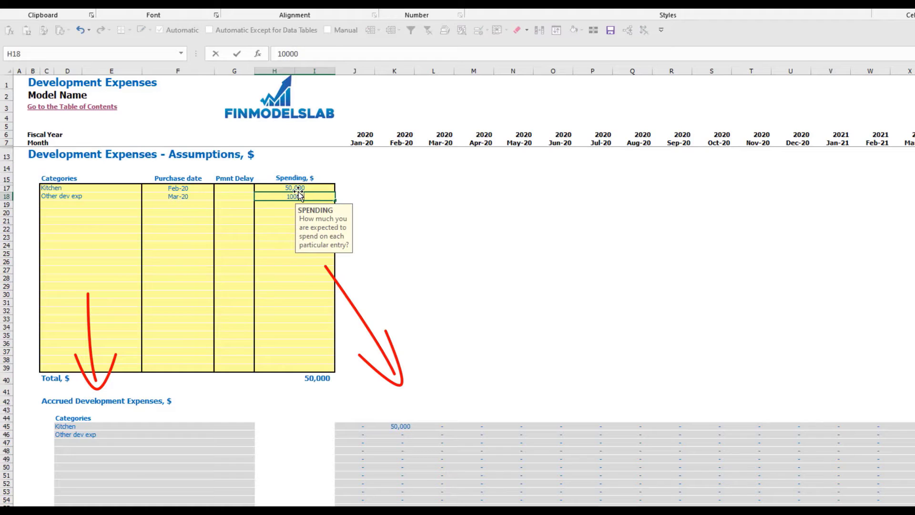
type("000")
key("Return")
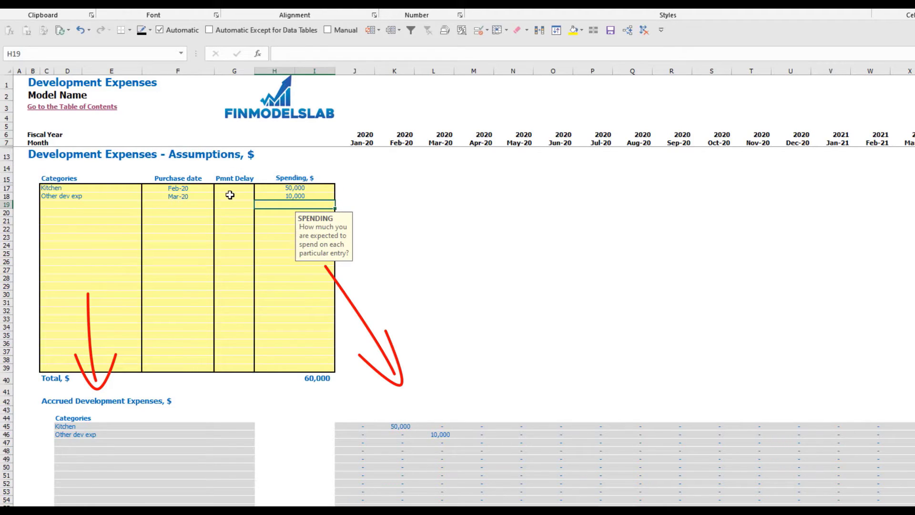
- Set the Kitchen payment delay to 2M and check its month of payment under Paid Development Expenses
left_click(251, 189)
left_click(258, 188)
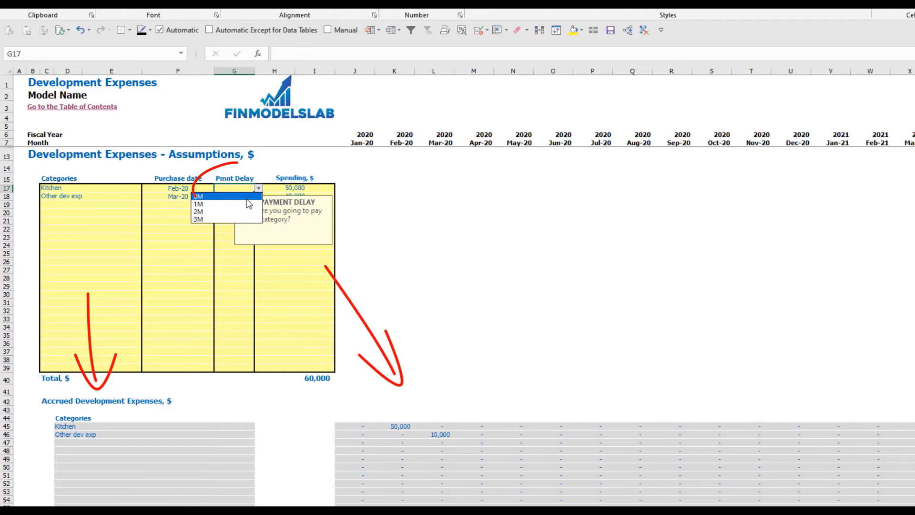
left_click(200, 210)
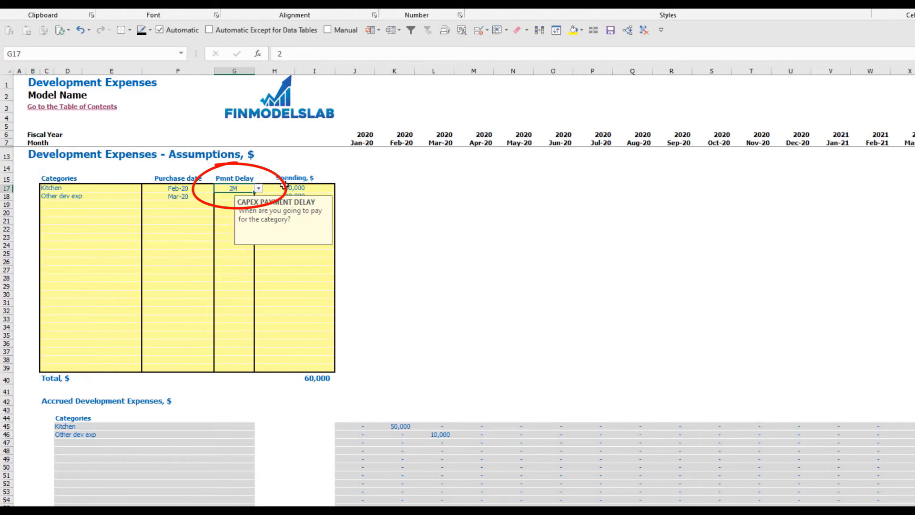
scroll(439, 402, "down", 10)
left_click(476, 405)
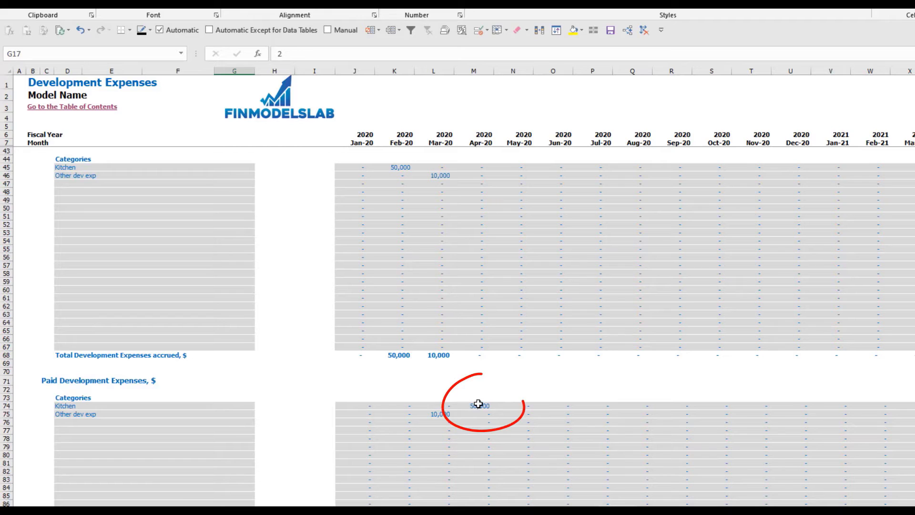
scroll(394, 175, "up", 10)
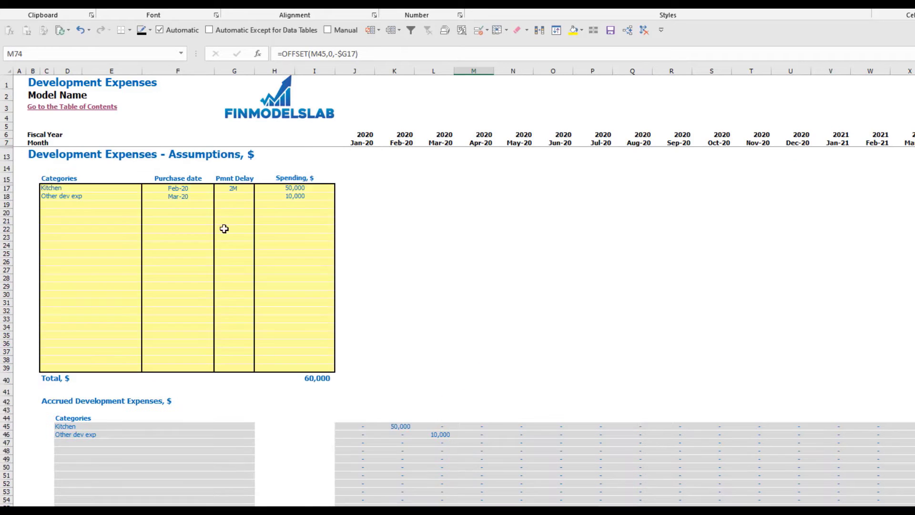
- Set the Other dev exp payment delay to 3M and compare its paid month with its accrued month
left_click(243, 197)
left_click(258, 196)
left_click(224, 228)
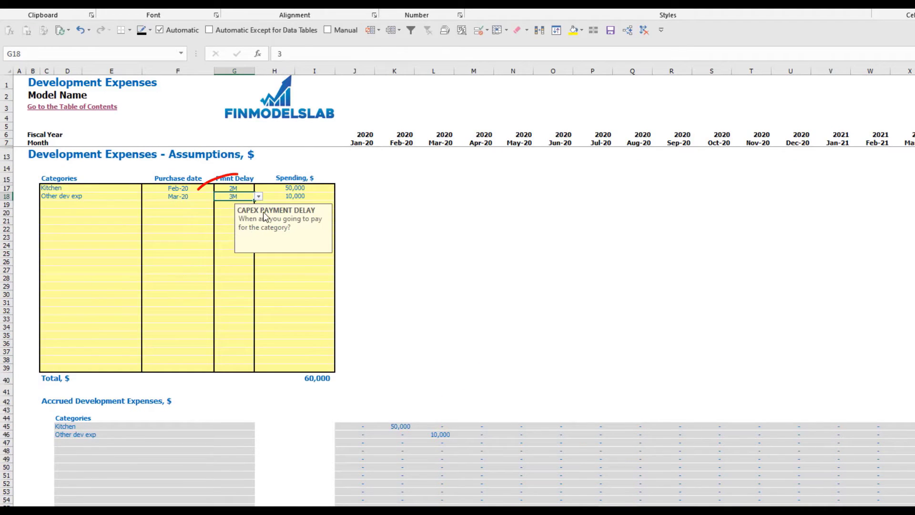
scroll(464, 329, "down", 10)
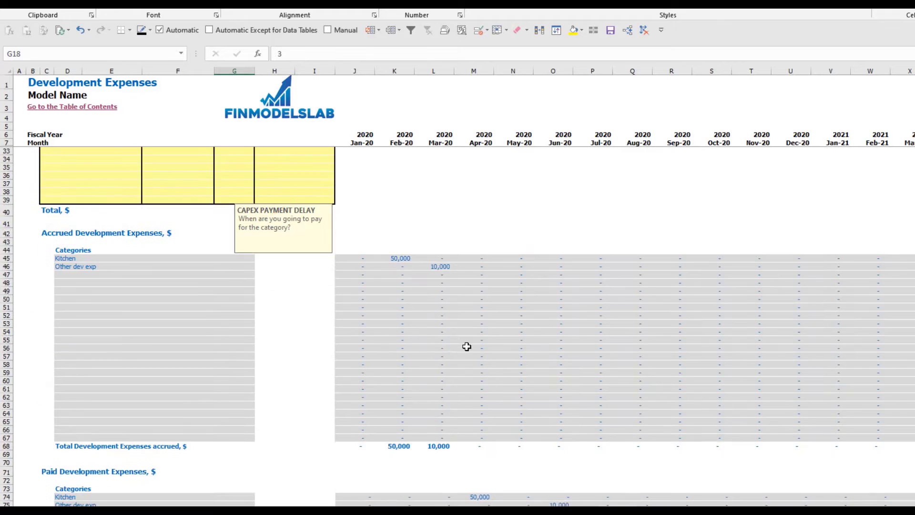
left_click_drag(554, 386, 525, 392)
left_click(554, 421)
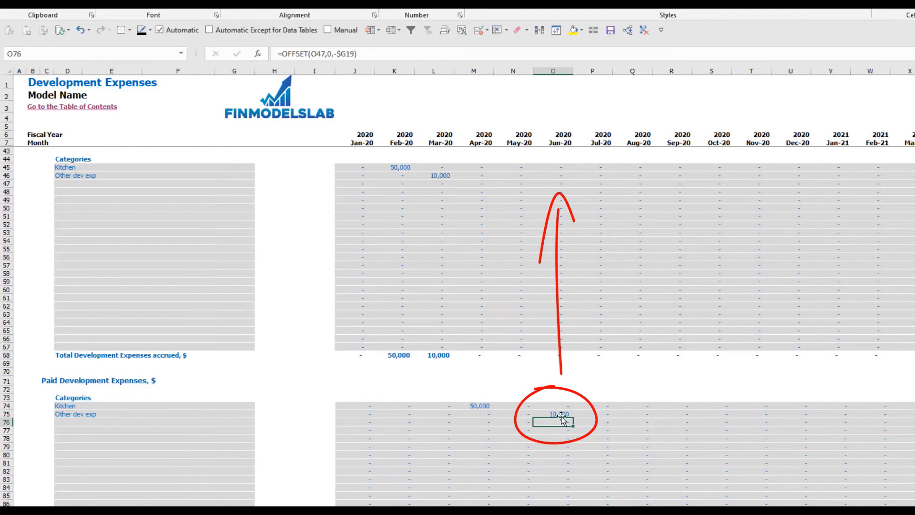
scroll(410, 275, "up", 10)
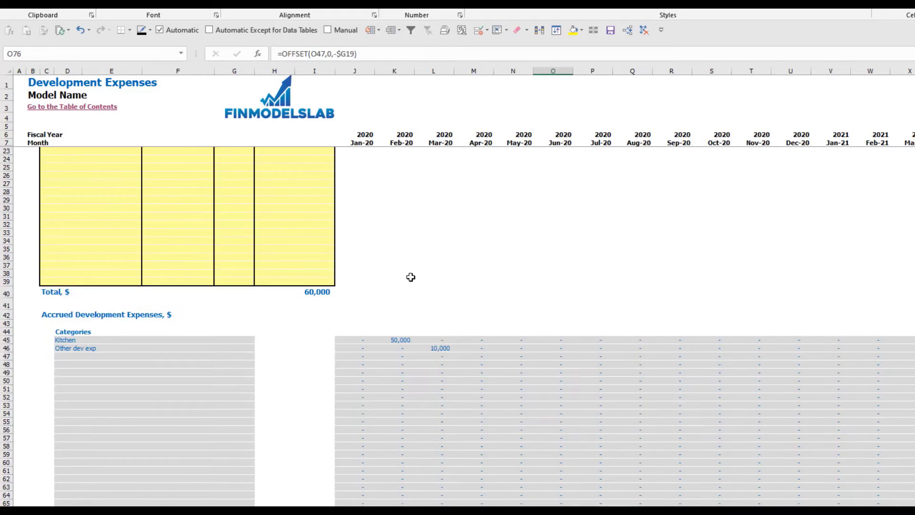
- Review the Development CAPEX assumptions and its monthly book depreciation on the Book Assets sheet
left_click(272, 377)
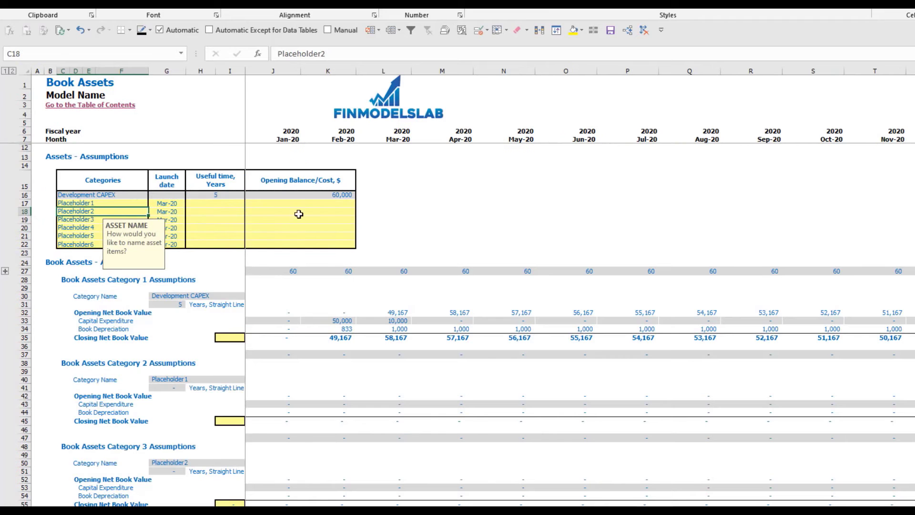
left_click_drag(128, 195, 313, 195)
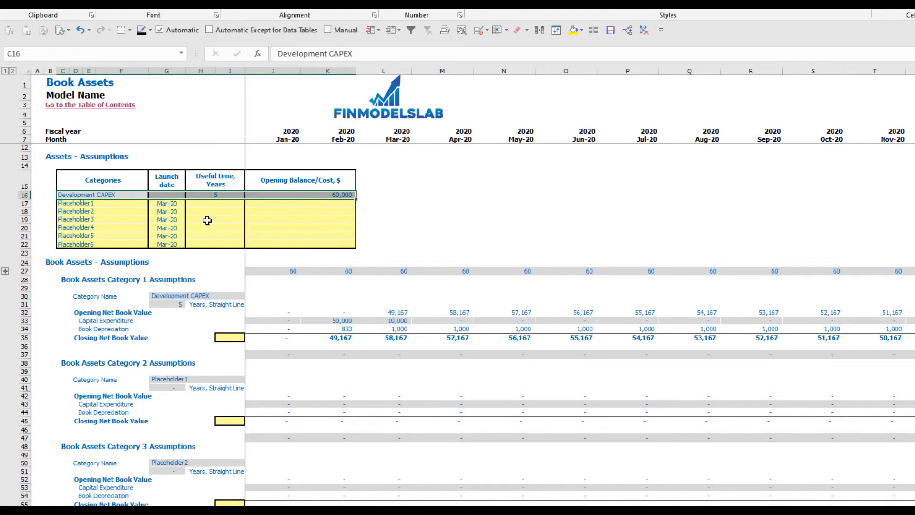
mouse_move(215, 162)
left_mouse_down()
mouse_move(196, 209)
mouse_move(222, 163)
left_mouse_up()
mouse_move(264, 221)
left_mouse_down()
mouse_move(336, 288)
mouse_move(320, 257)
left_mouse_up()
left_click_drag(305, 279, 341, 292)
left_click_drag(343, 329, 594, 335)
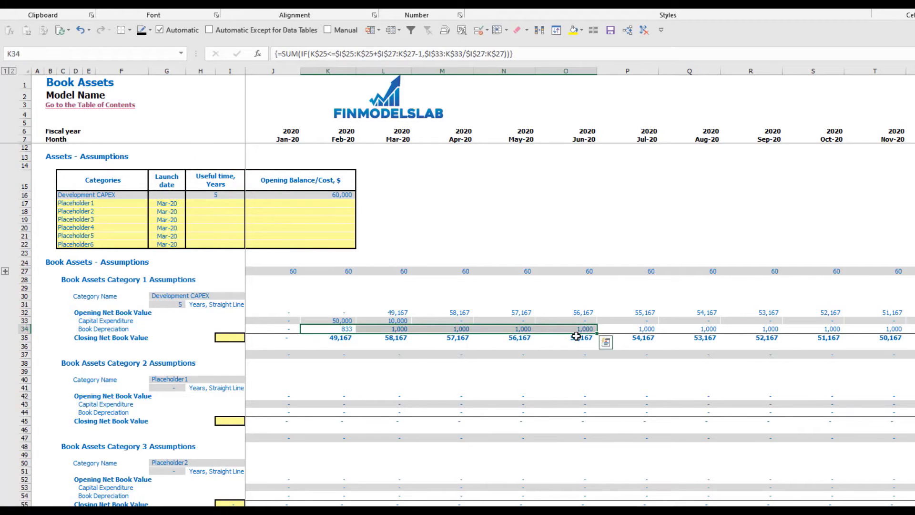
- Name the first placeholder asset category Other CAPEX and set its launch date to Jun-20
left_click_drag(333, 339, 577, 338)
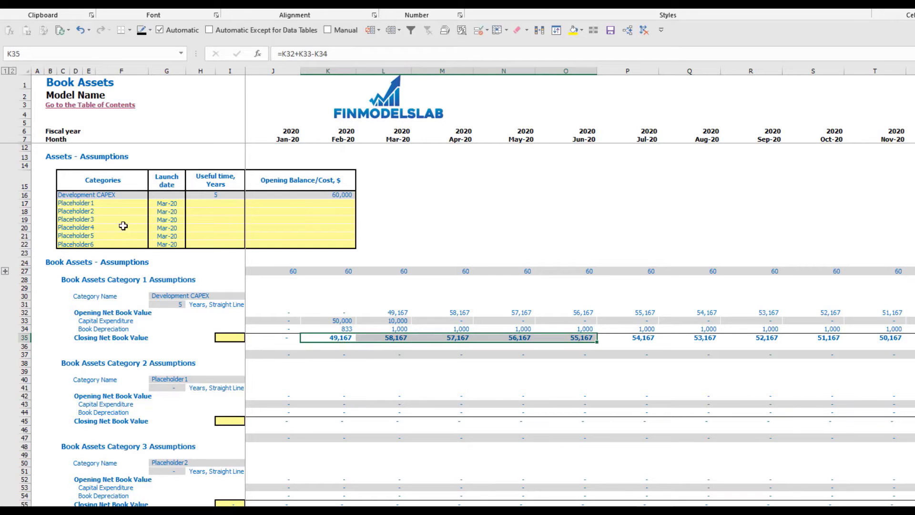
left_click_drag(107, 207, 107, 241)
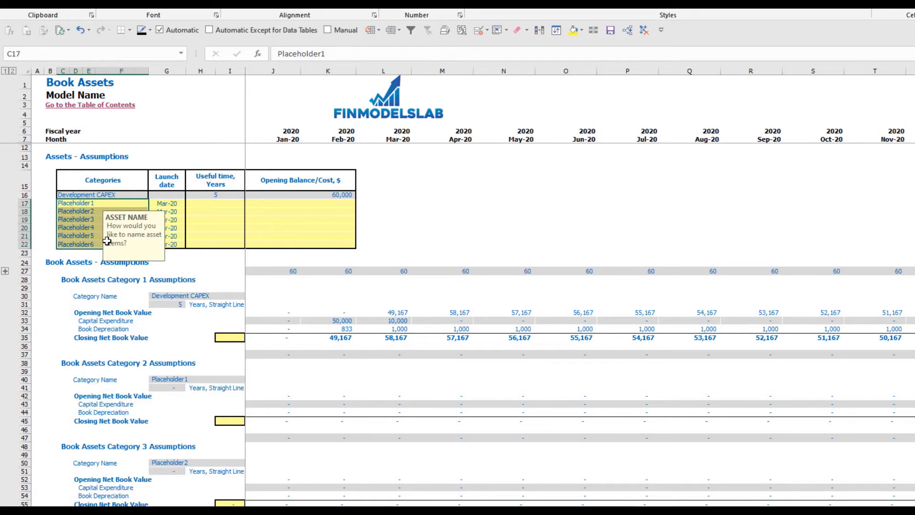
left_click(82, 203)
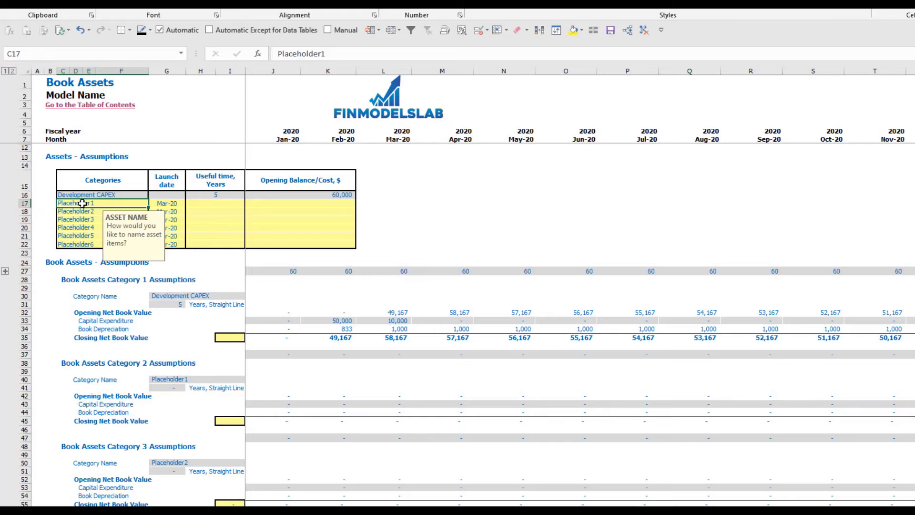
type("Ot")
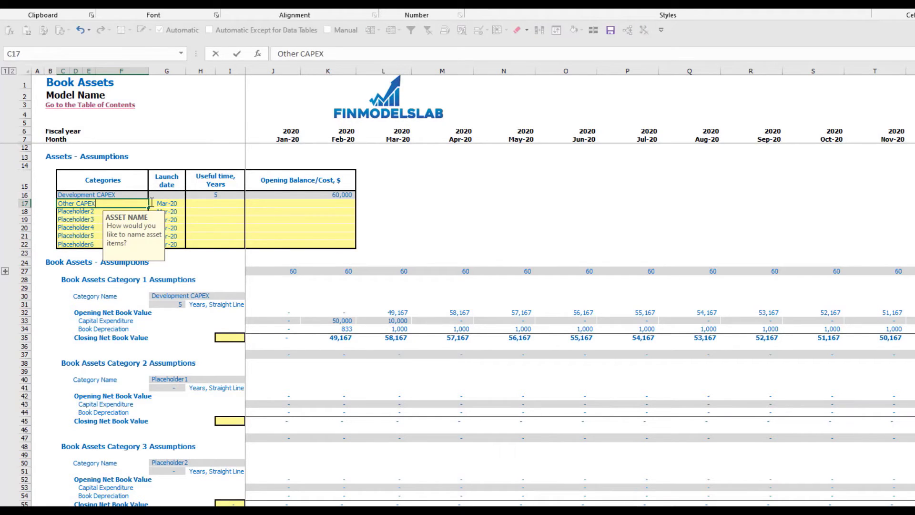
type("her CAPEX")
left_click(178, 204)
left_click(190, 203)
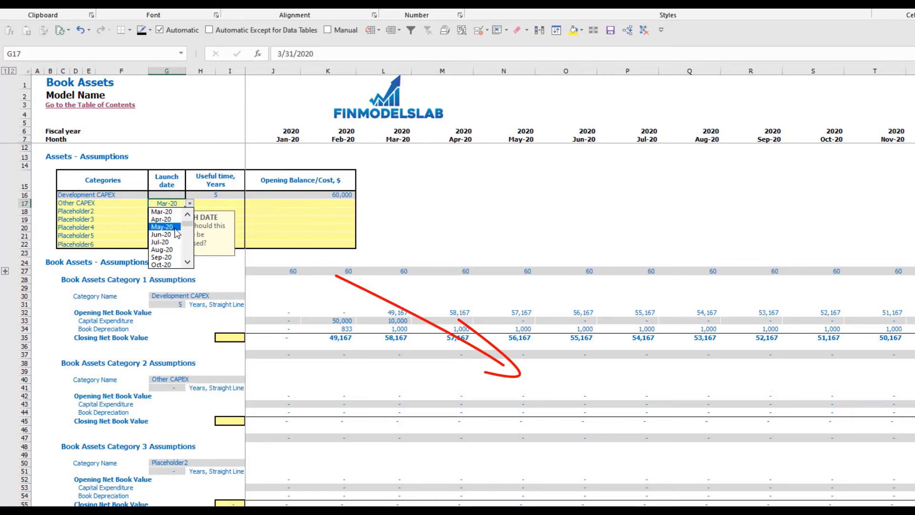
left_click(174, 235)
- Give Other CAPEX a useful time of 3 years and an opening cost of 5,000
left_click(228, 204)
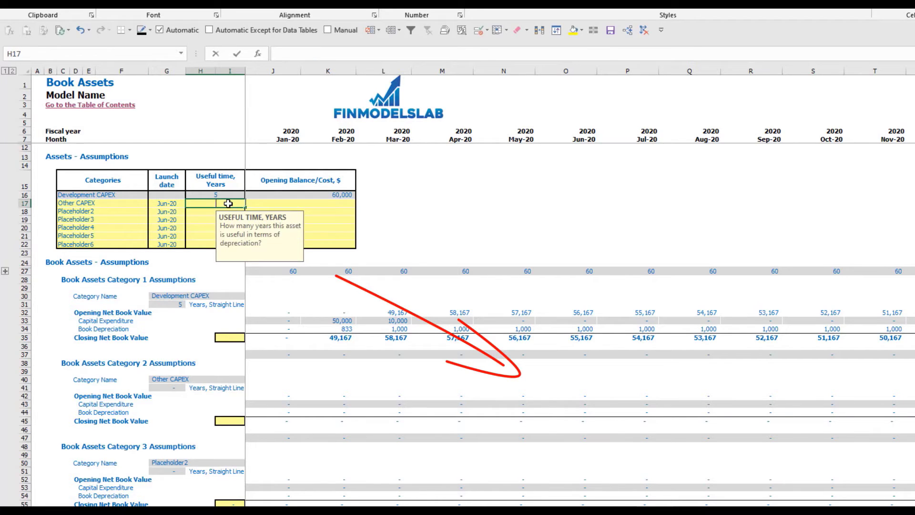
type("3")
key("Return")
left_click(292, 201)
type("5,000")
key("Return")
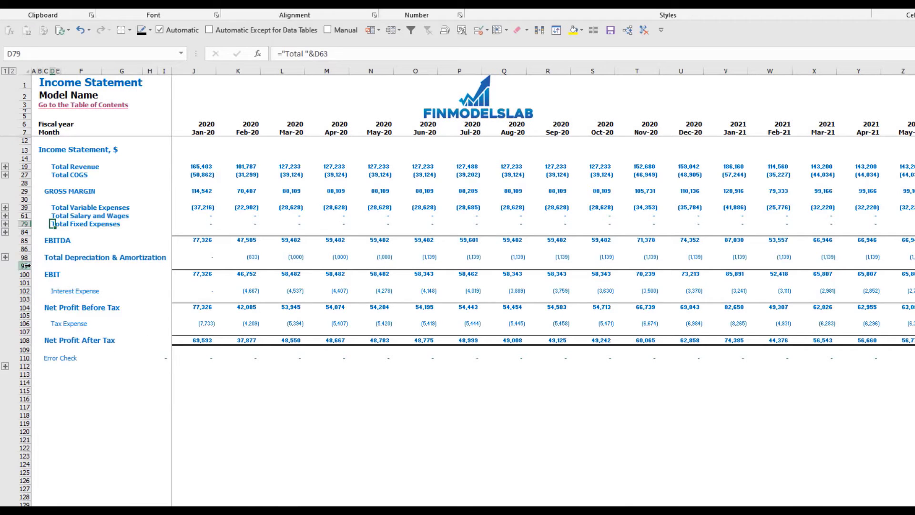
- Check depreciation on the Income Statement, capital expenditure on the Cash Flow Statement, and the fixed asset and CAPEX payable lines on the Balance Sheet
left_click(21, 256)
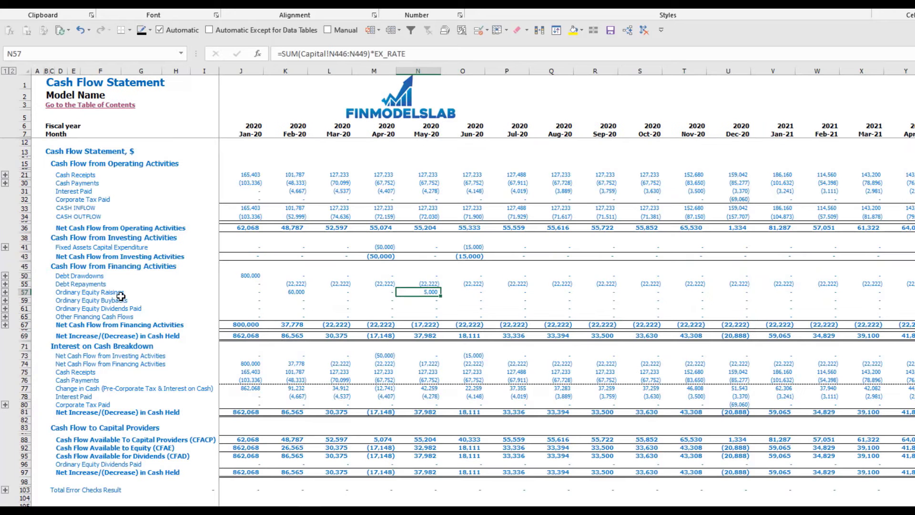
left_click(25, 248)
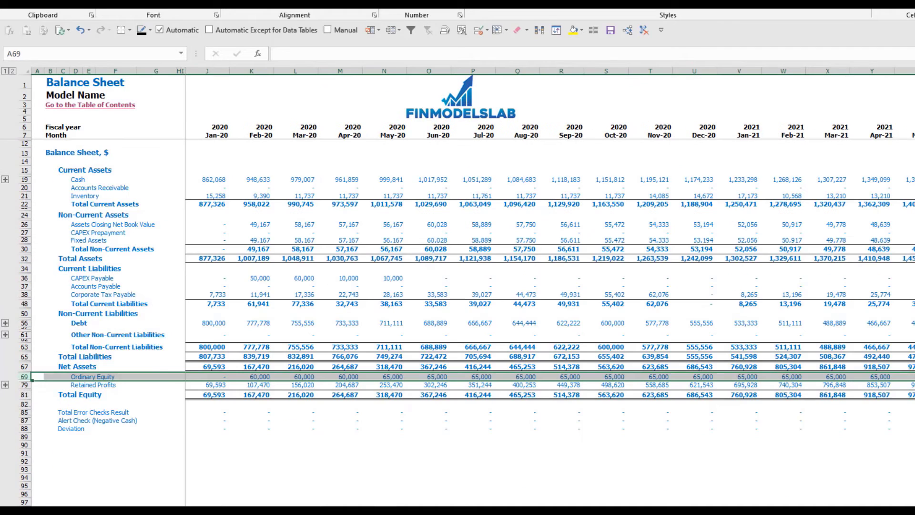
left_click(23, 239)
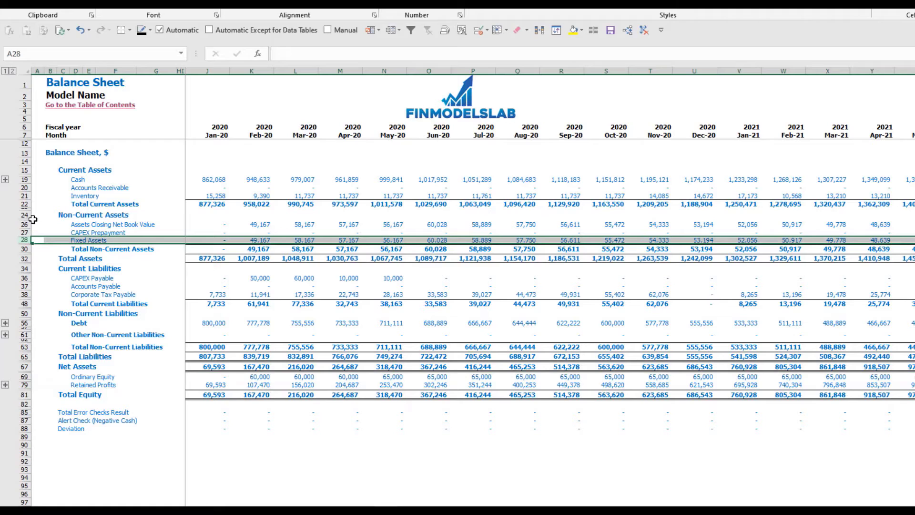
left_click(24, 224)
left_click(24, 232)
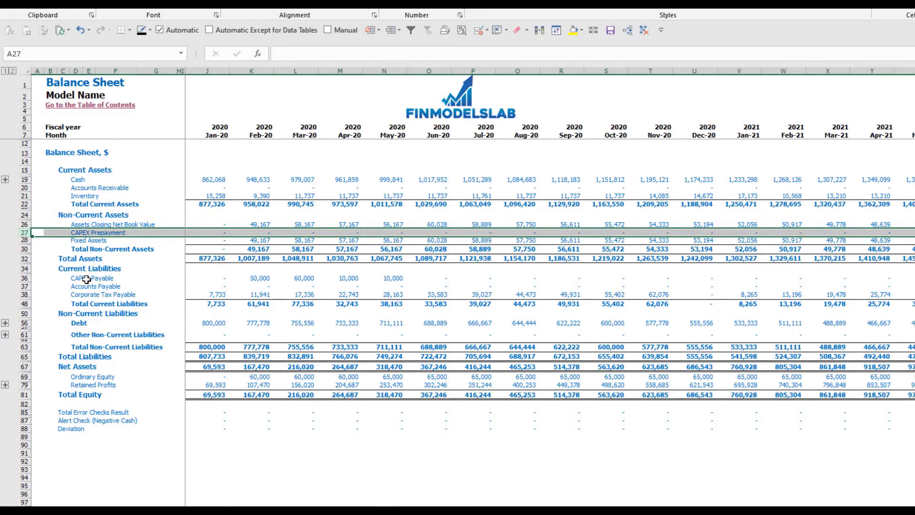
left_click(24, 279)
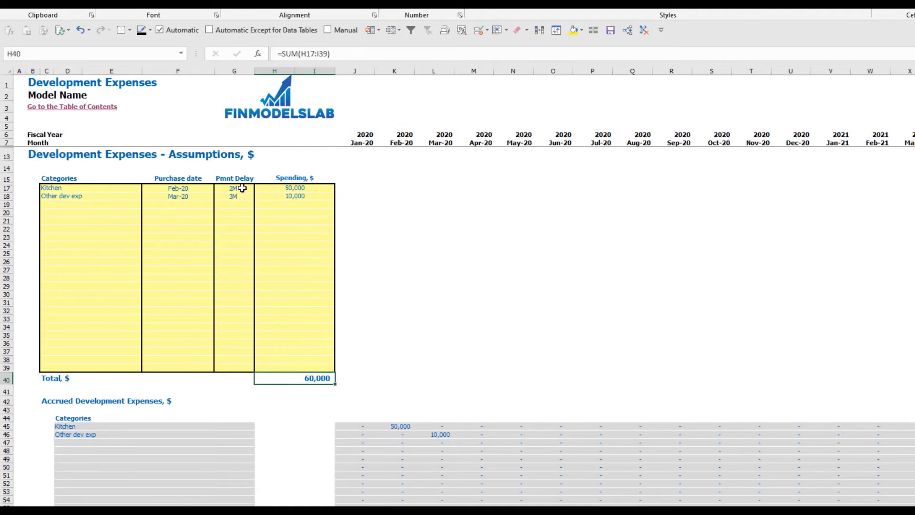
- Remove the payment delays for Kitchen and Other dev exp in the Development Expenses assumptions
left_click(244, 196)
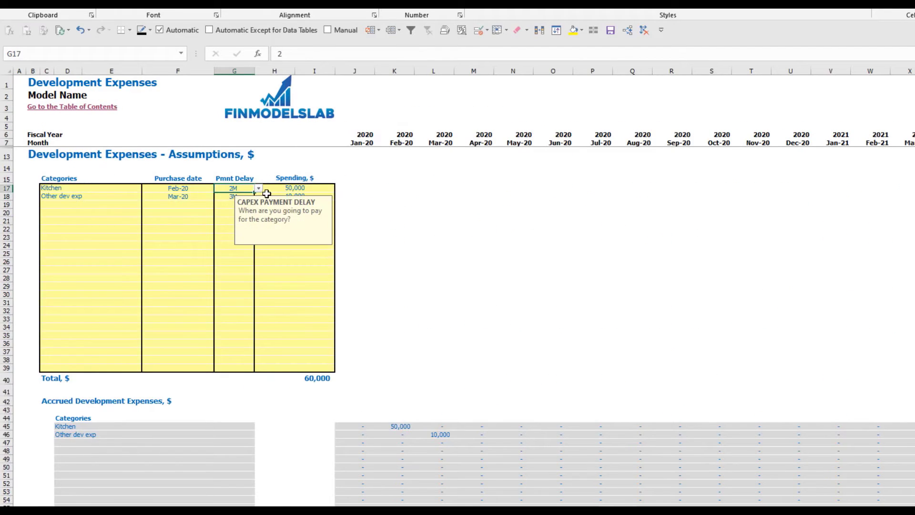
left_click(258, 188)
left_click(236, 196)
left_click(229, 197)
left_click(259, 196)
left_click(205, 203)
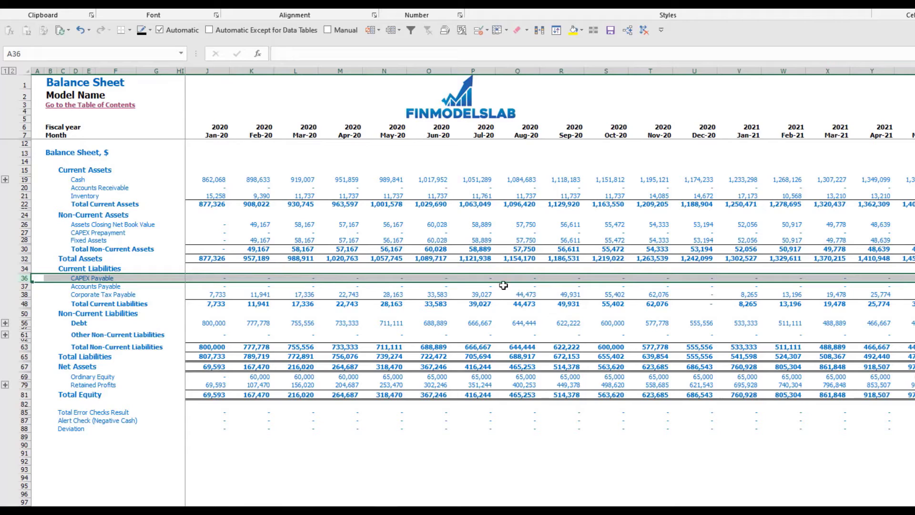
- Review the monthly Assets Closing Net Book Value, CAPEX Prepayment and Fixed Assets figures on the Balance Sheet
left_click(273, 224)
left_click_drag(275, 225, 432, 234)
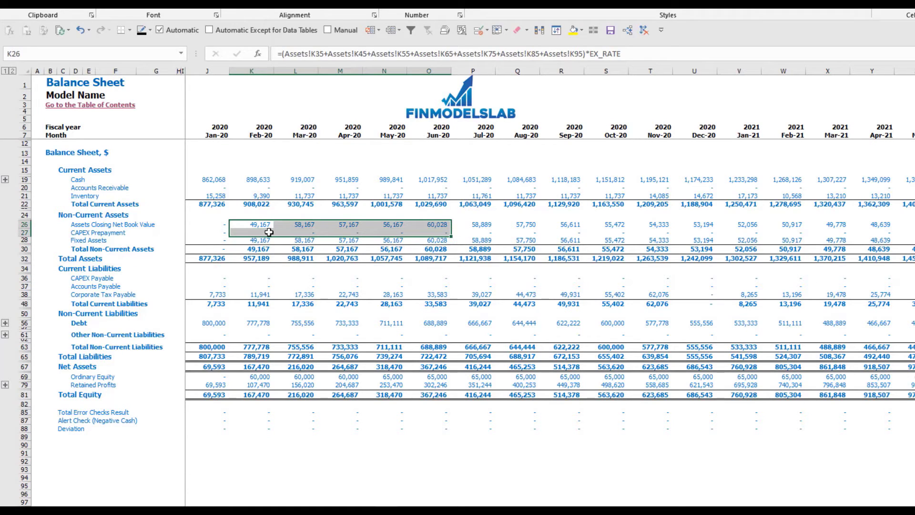
left_click(257, 240)
left_click_drag(274, 244, 477, 239)
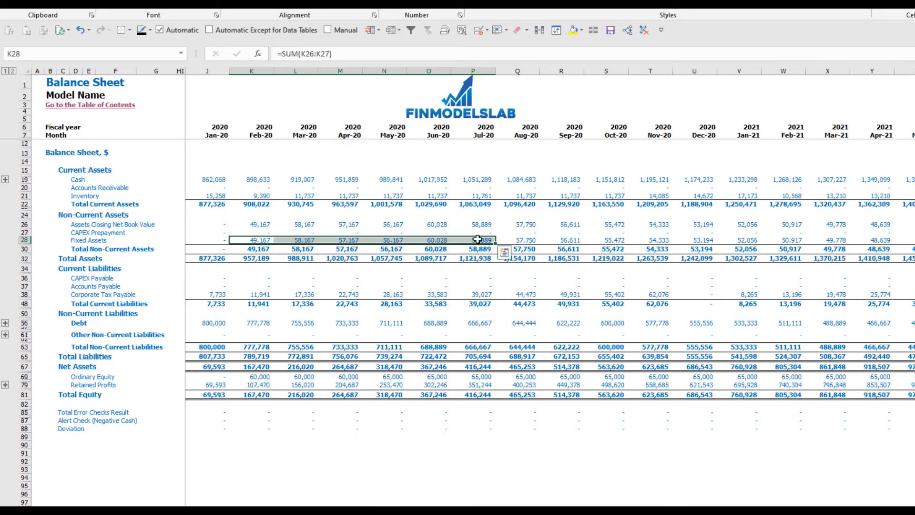
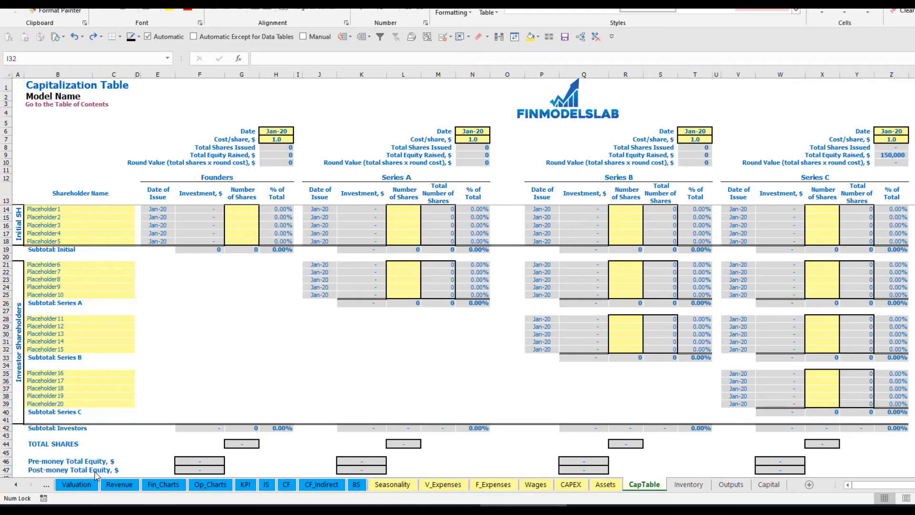
- Name the first two initial shareholders Founder 1 and Founder 2 in the Capitalization Table
left_click(46, 208)
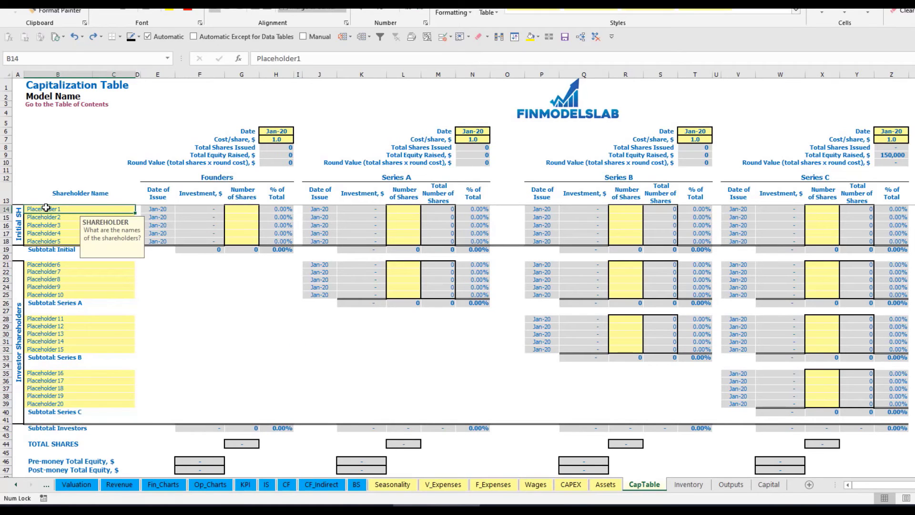
type("Fou")
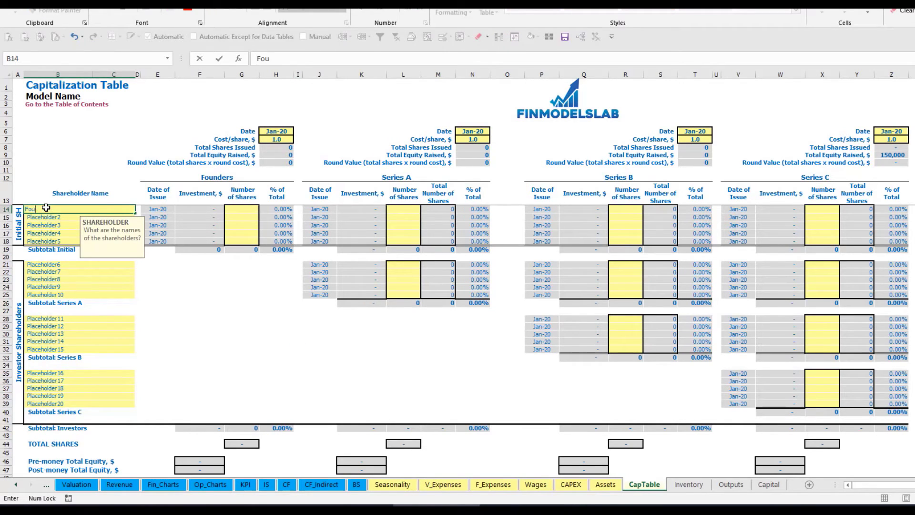
type("nder 1")
key("ctrl+Return")
key("ctrl+c")
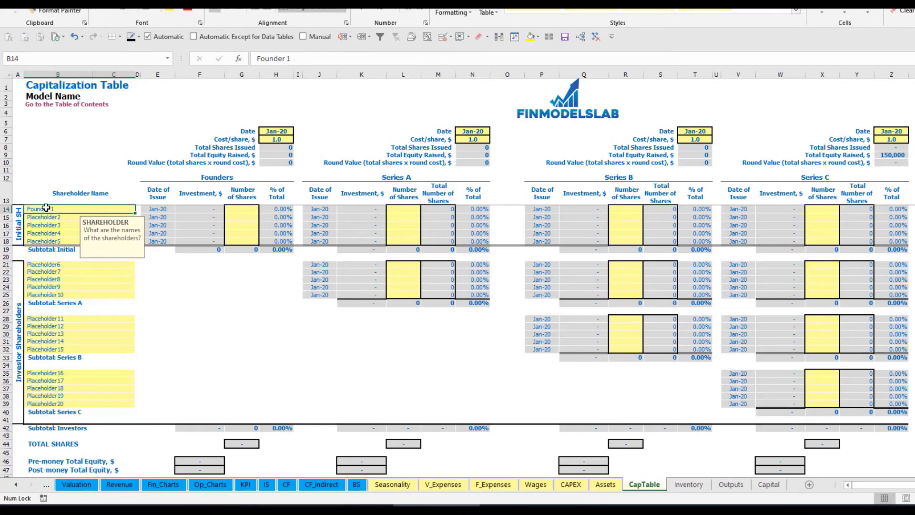
key("Down")
key("ctrl+v")
left_click(302, 58)
key("BackSpace")
type("2")
key("Return")
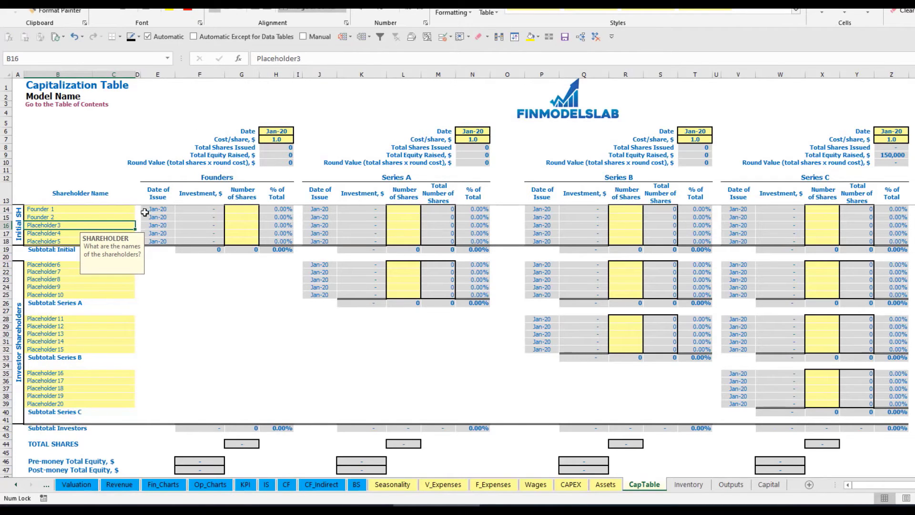
- Issue 10,000 shares to Founder 1 and 20,000 shares to Founder 2 in the Founders round
key("Up")
key("Up")
left_click(242, 208)
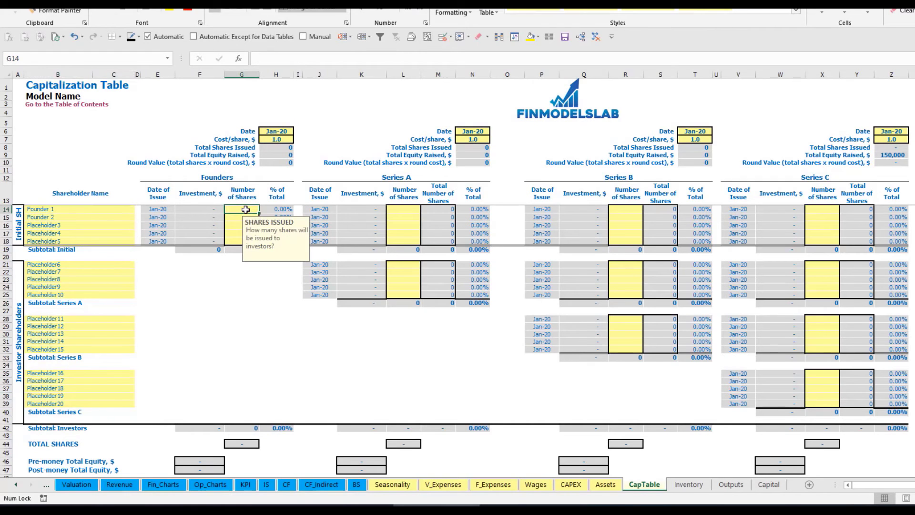
type("1000")
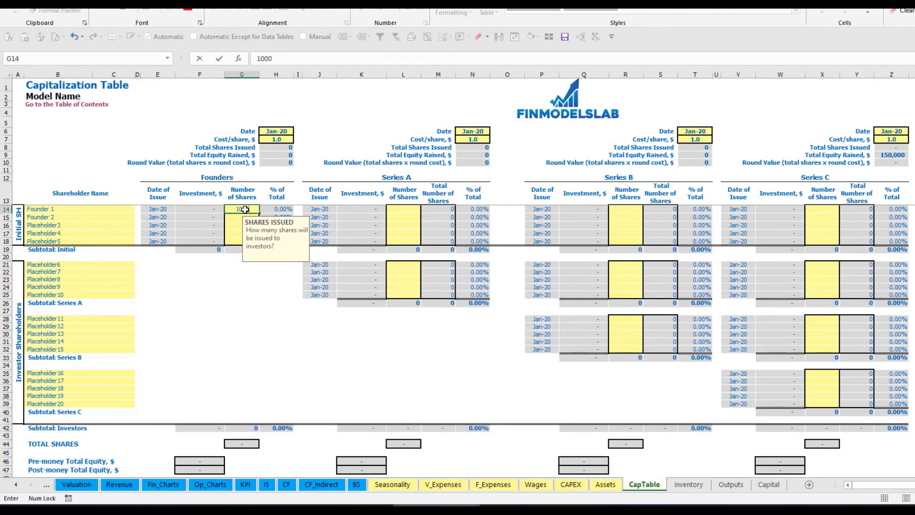
type(",000")
key("Return")
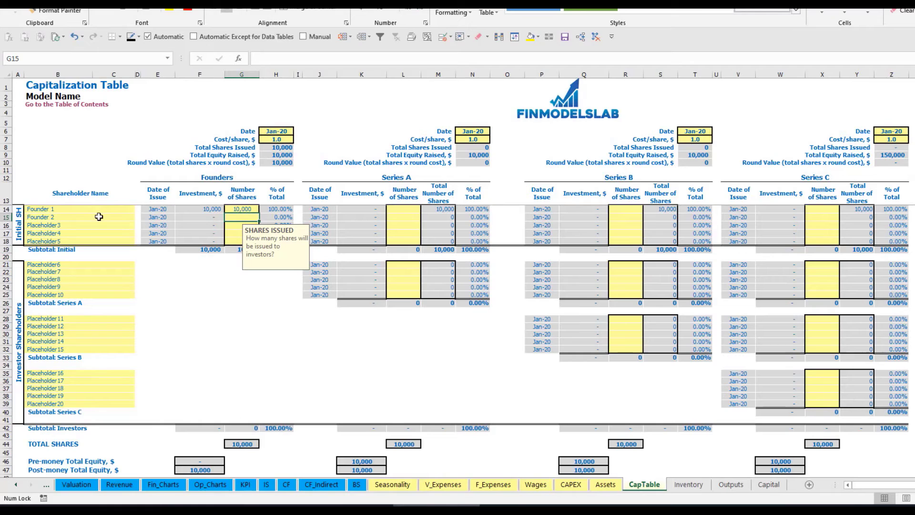
type("20,")
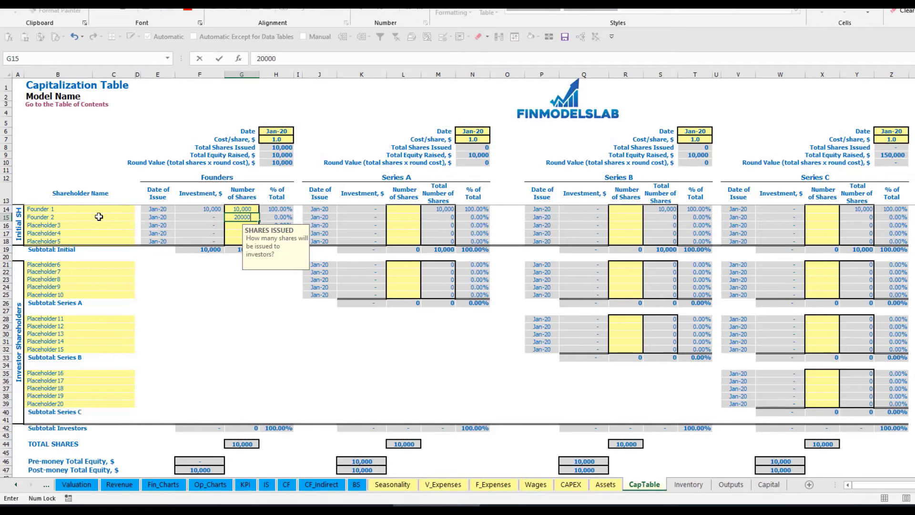
type("000")
key("Return")
- Set the Founders round's cost per share to 2 and its date to Feb-20
left_click(276, 133)
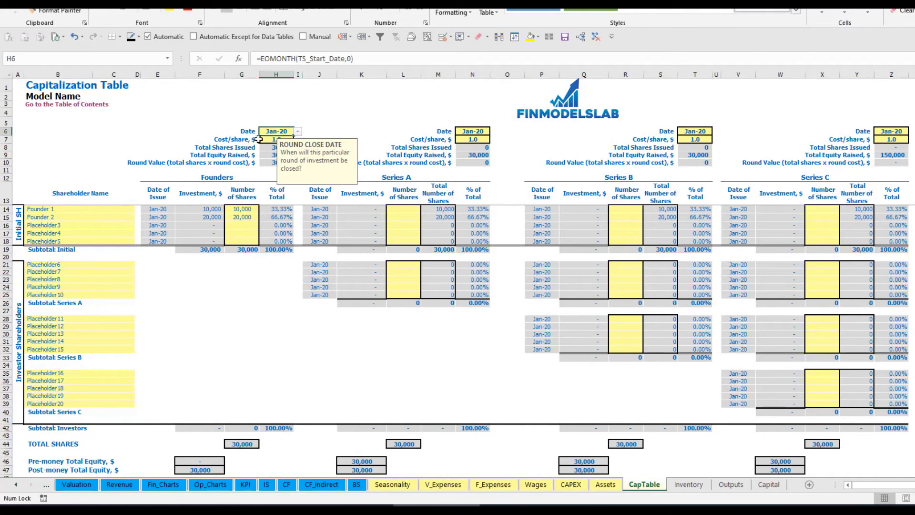
left_click(267, 141)
type("2")
key("Return")
left_click(290, 131)
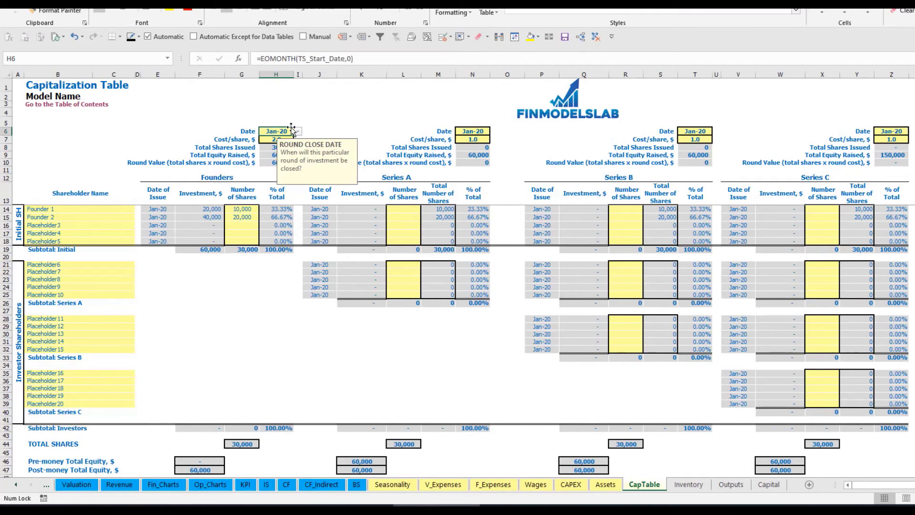
left_click(297, 131)
left_click(274, 147)
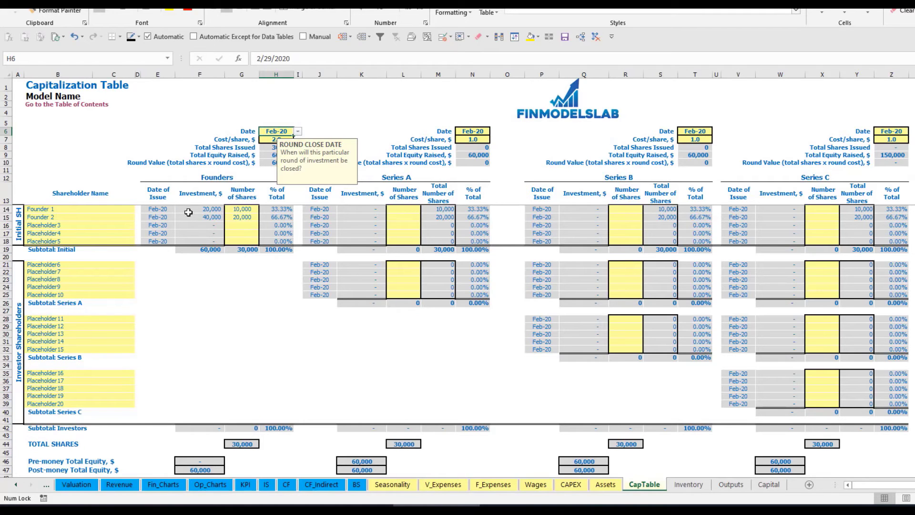
- Examine the founders' investments, initial subtotal, post-money total equity and Founder 1's ownership percentage
left_click(206, 210)
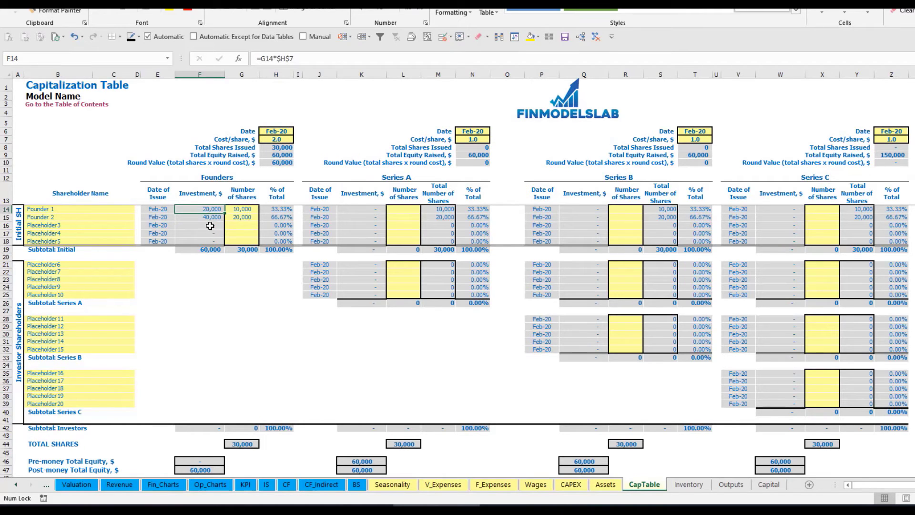
left_click(204, 218)
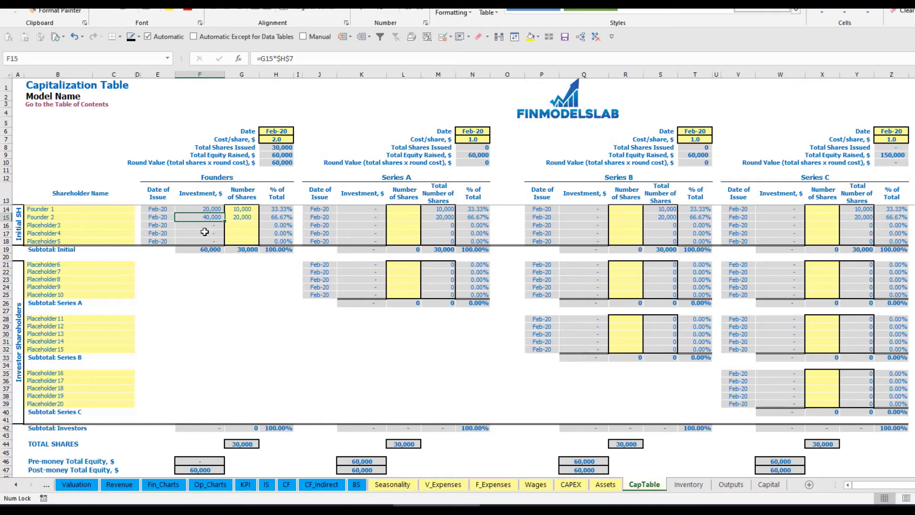
left_click(205, 249)
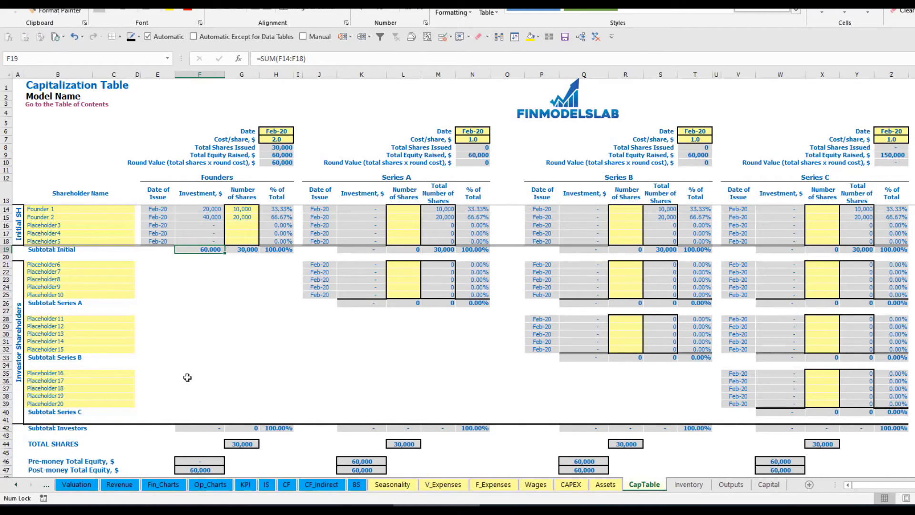
left_click(7, 470)
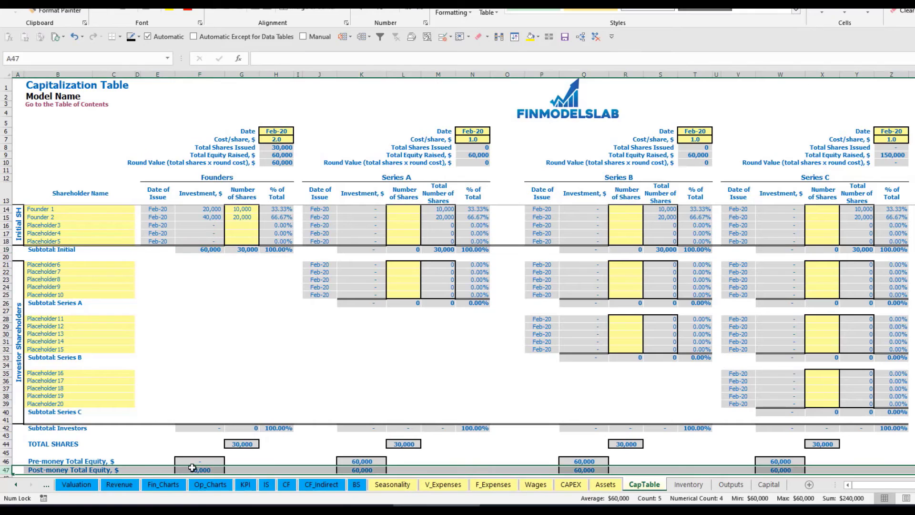
left_click(283, 211)
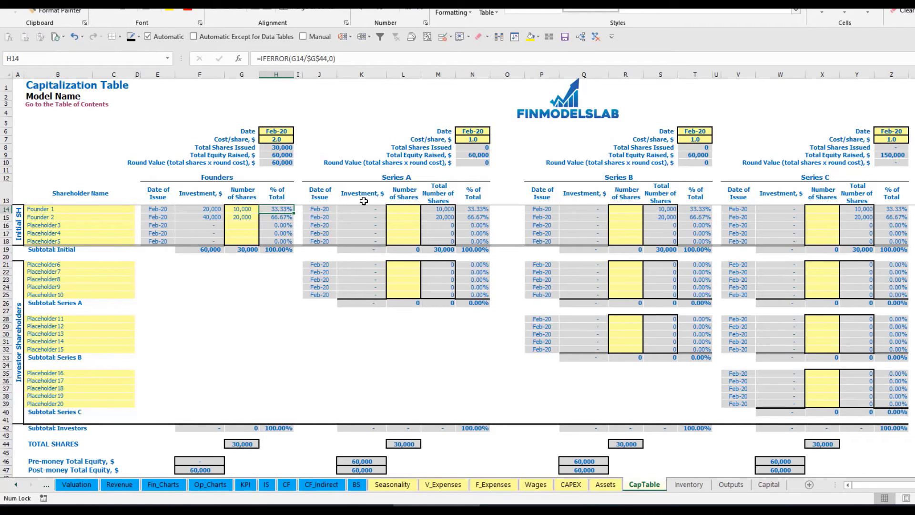
- Name the first Series A investor shareholder Investor 1 in the Capitalization Table
left_click(107, 265)
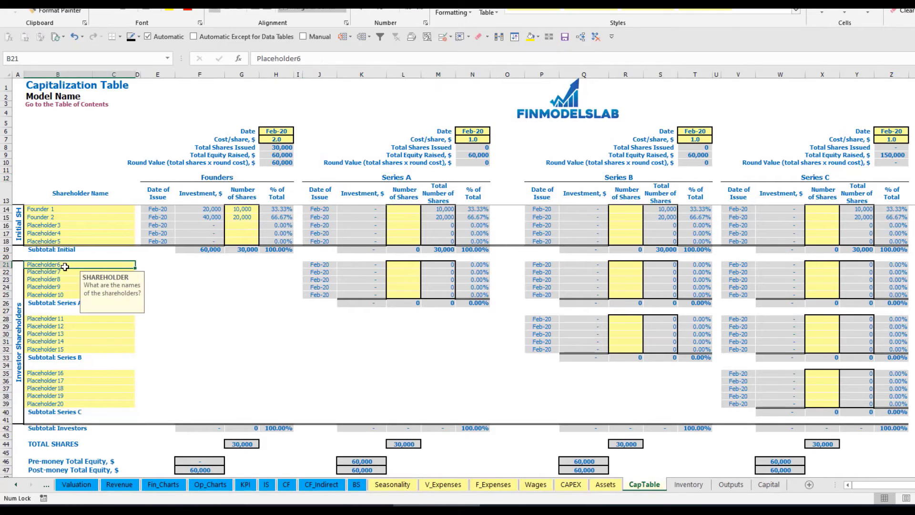
type("Investor 1")
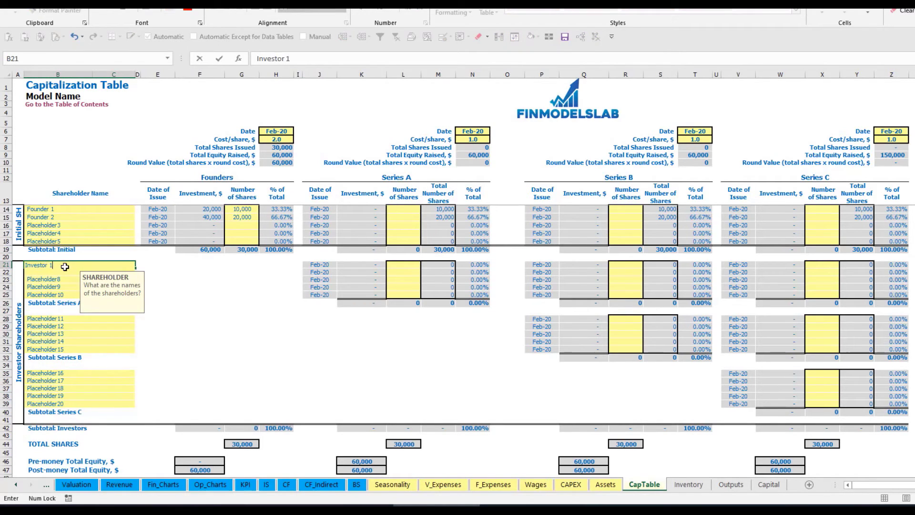
key("Return")
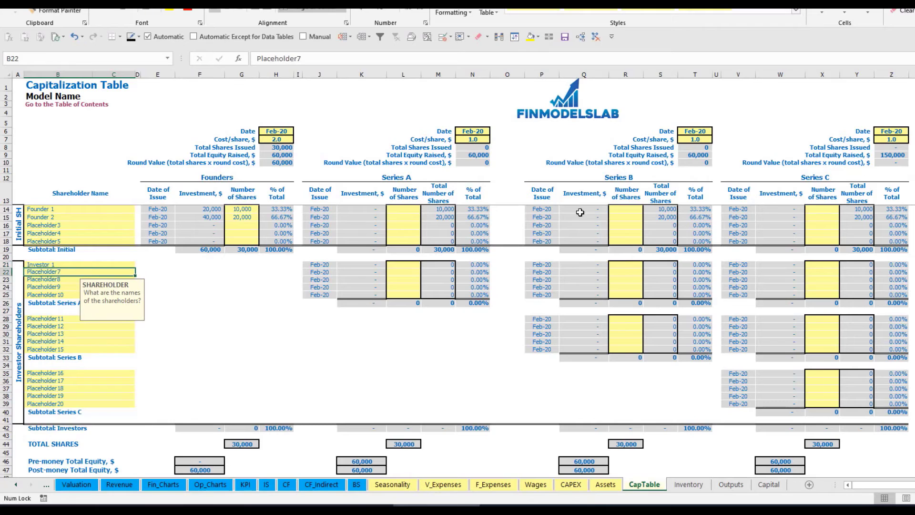
- Set the Series A round's date to May-20 and its cost per share to 5
left_click(479, 131)
left_click(494, 131)
left_click(471, 162)
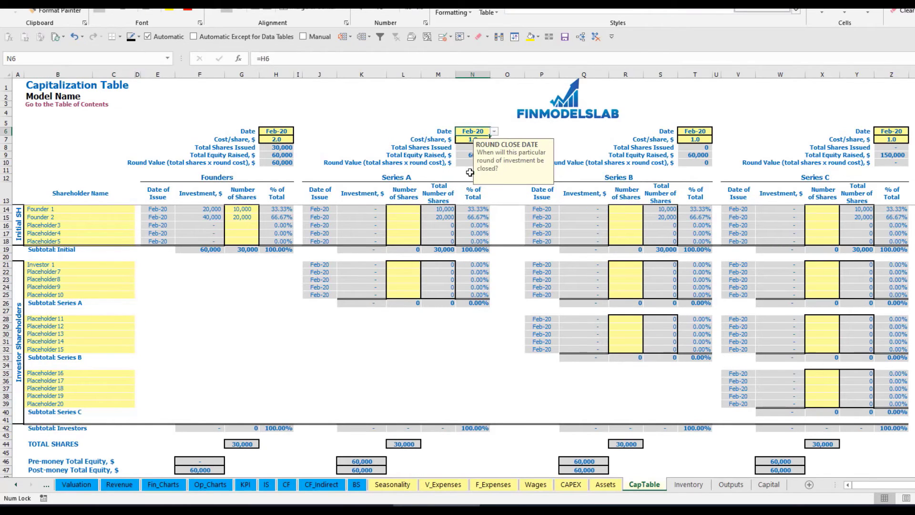
left_click(469, 138)
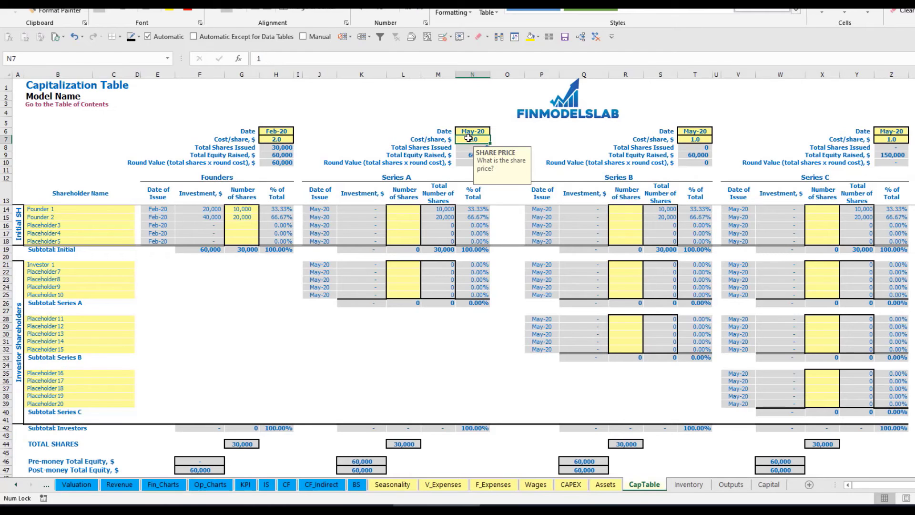
type("5")
key("Return")
- Issue 1,000 shares to Investor 1 in the Series A round
left_click(403, 263)
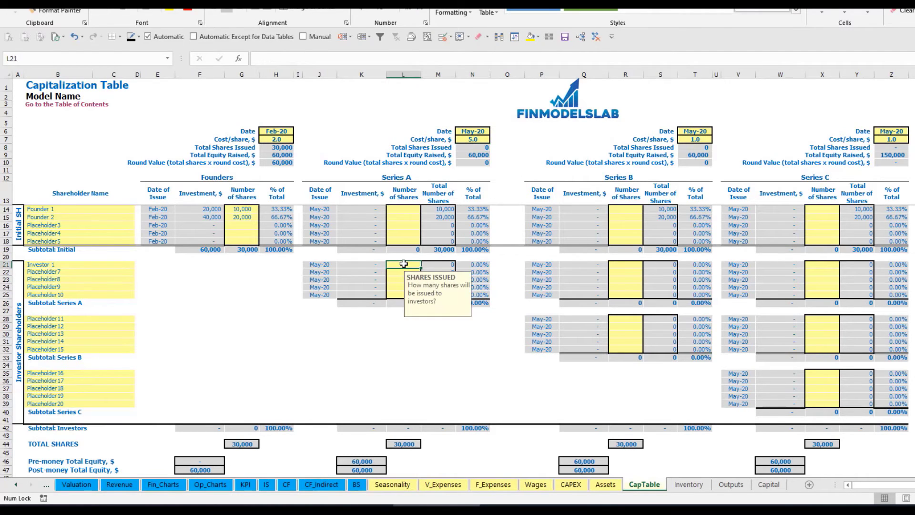
type("1,000")
key("Return")
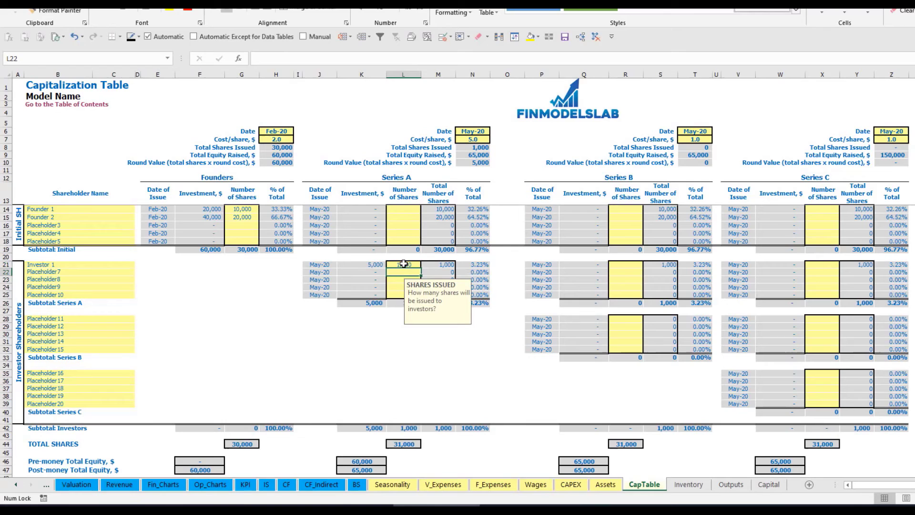
- Examine Investor 1's Series A investment, the pre-money and post-money total equity, and the investor's ownership percentage
left_click(369, 265)
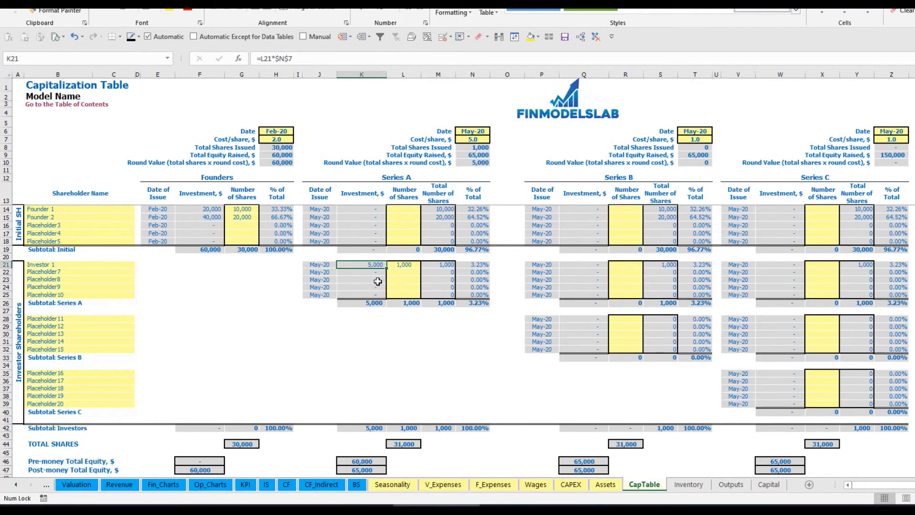
left_click(354, 458)
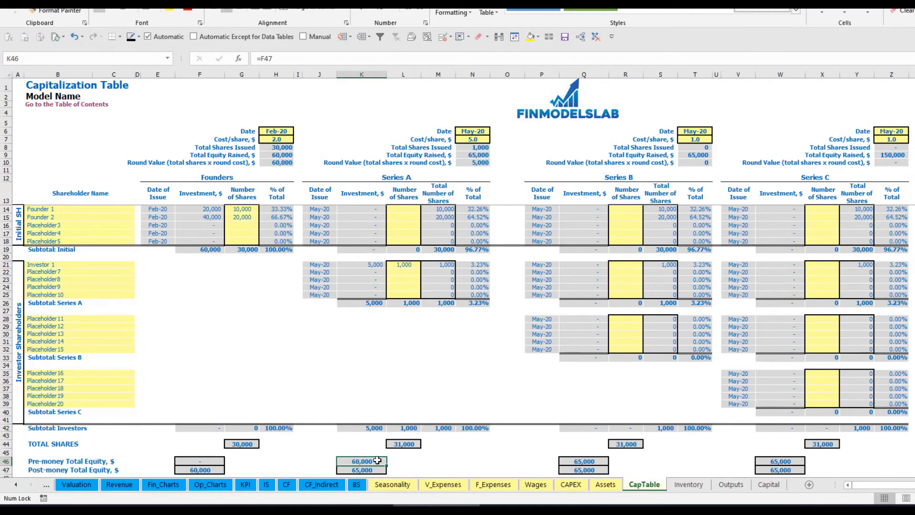
key("Down")
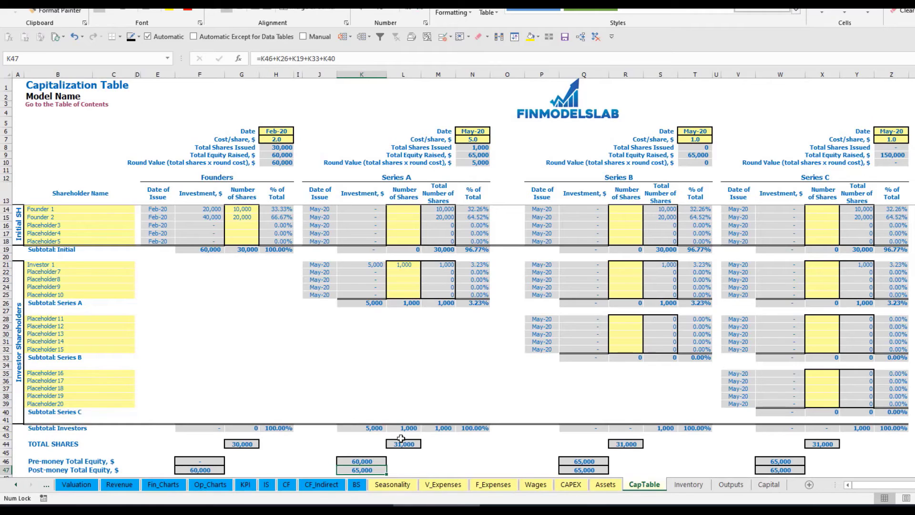
left_click(462, 263)
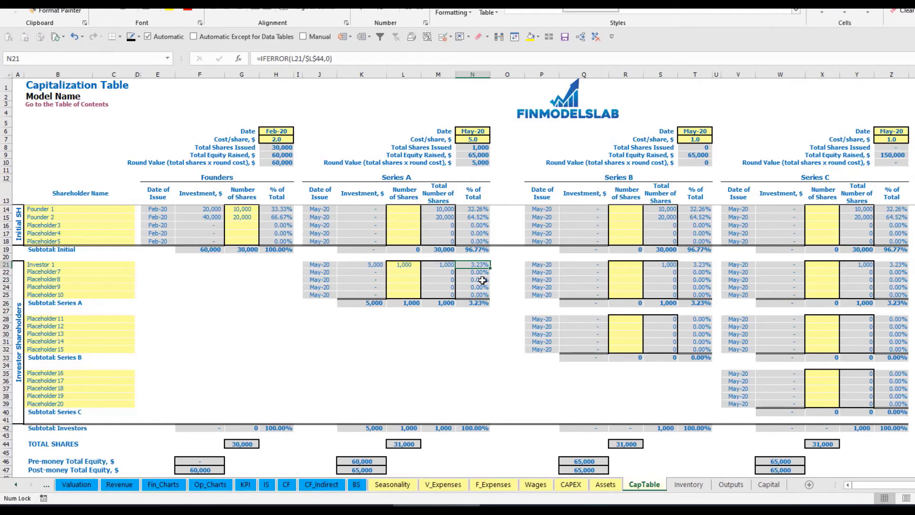
- Review how the Series A round affects the ownership percentages of Founder 1 and Founder 2
left_click_drag(101, 208, 101, 216)
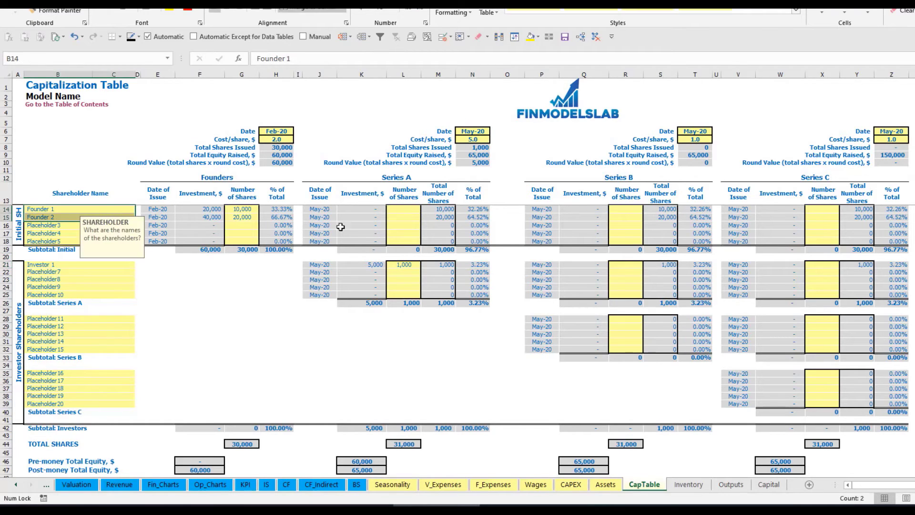
left_click_drag(478, 208, 478, 218)
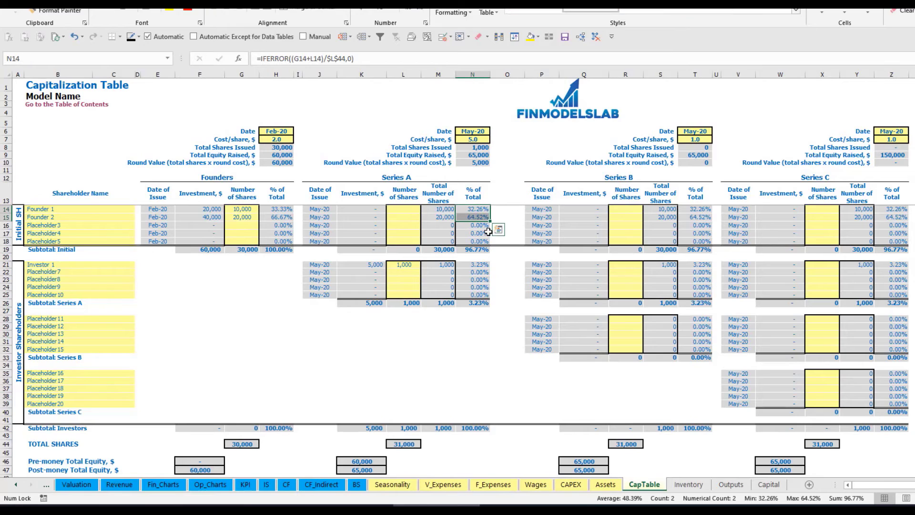
key("shift+Up")
key("Down")
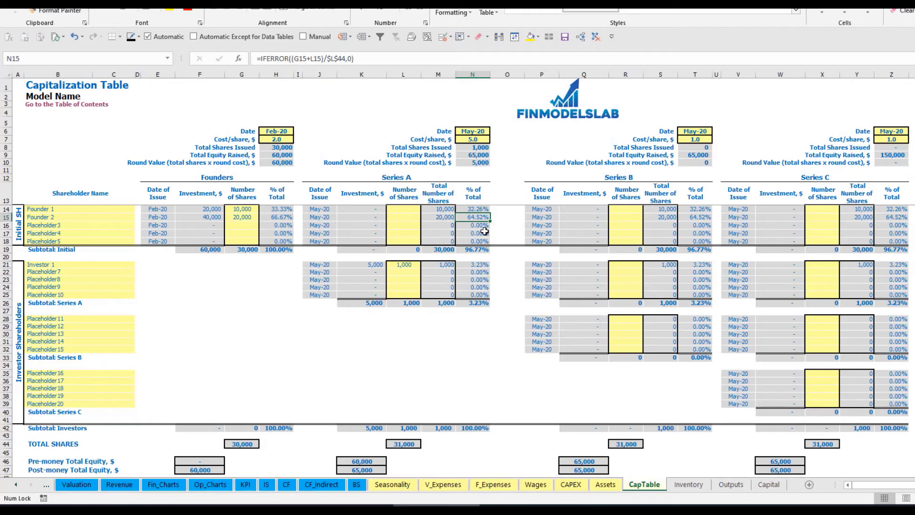
- Look over the Series B and Series C shareholder names and the Series A investors' share count cells
left_click(88, 324)
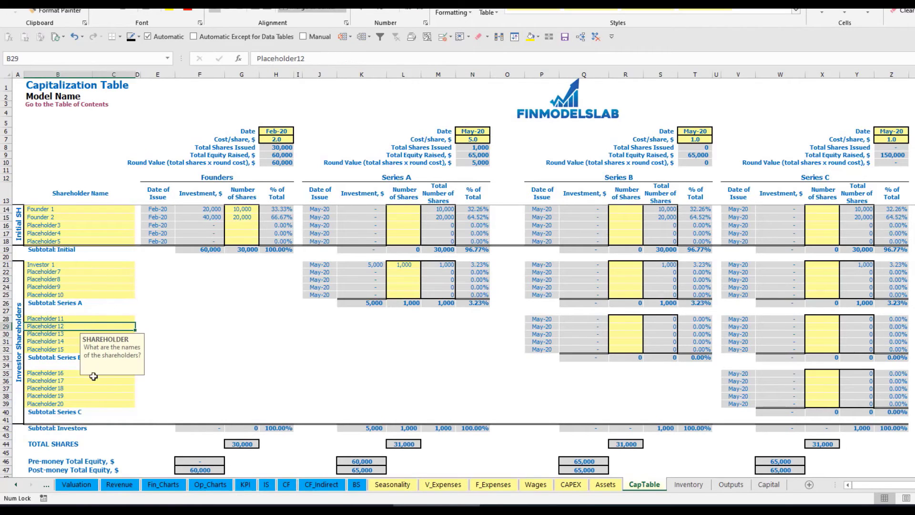
left_click(76, 376)
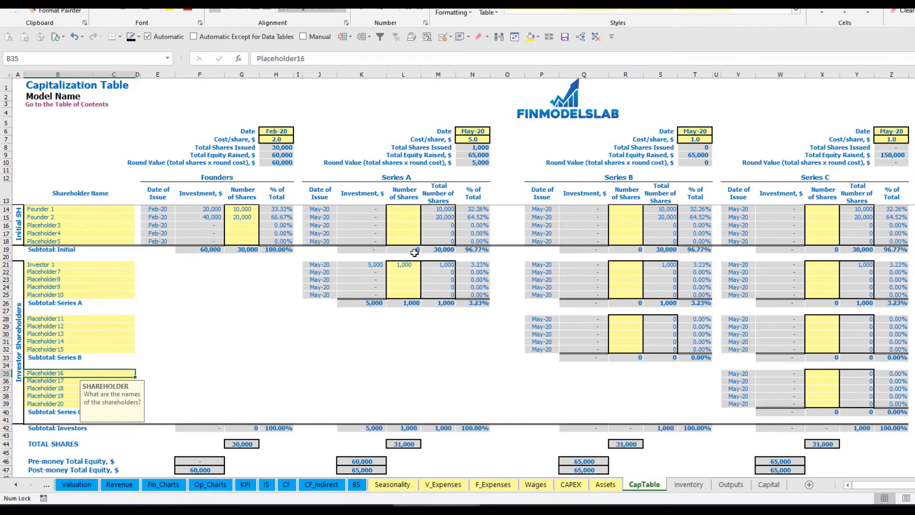
left_click_drag(408, 264, 410, 294)
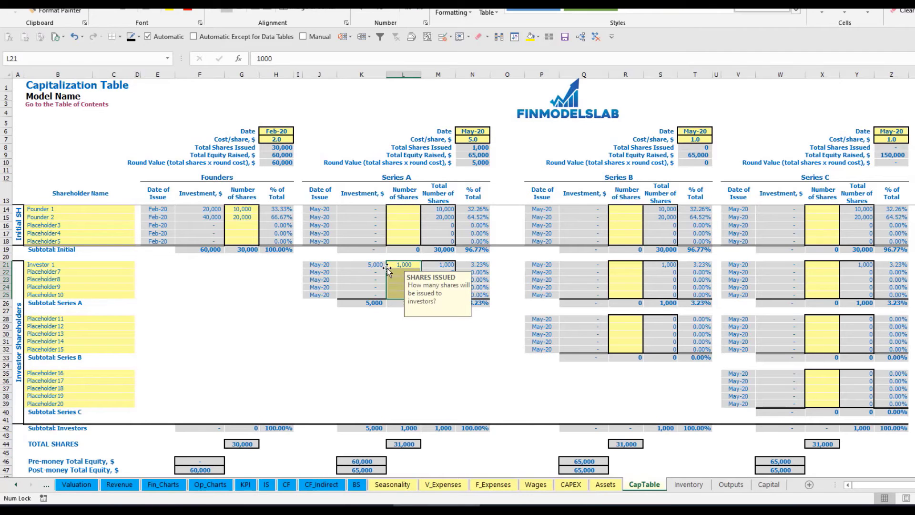
left_click(416, 333)
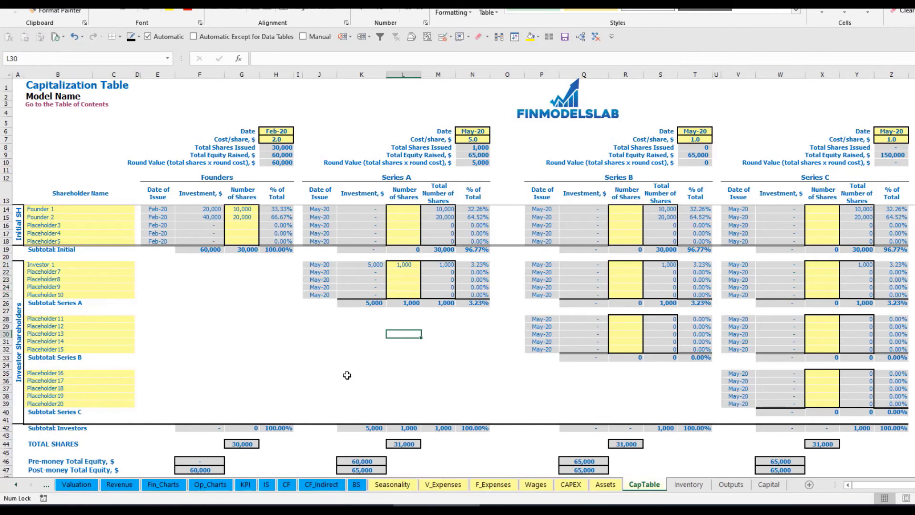
- Examine the Feb-20 and May-20 ordinary equity raisings in the Cash Flow Statement and the Ordinary Equity row in the Balance Sheet
left_click(286, 484)
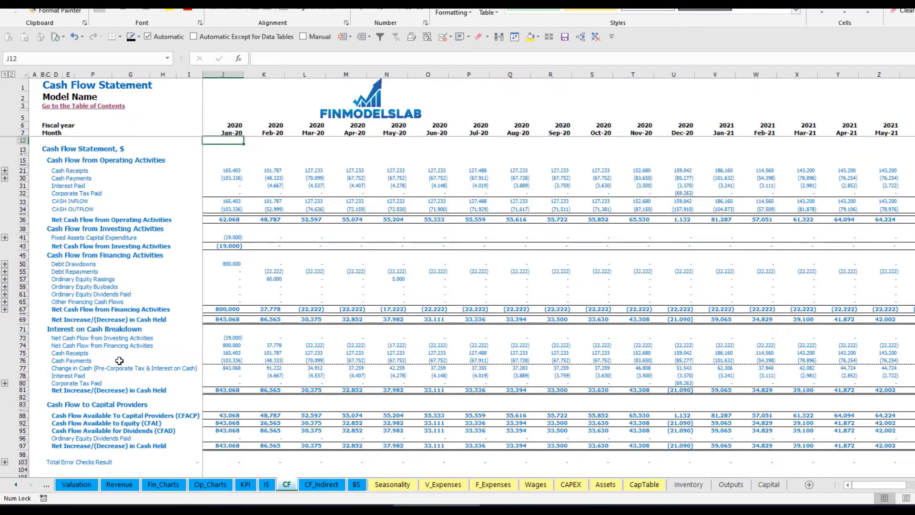
left_click(22, 278)
left_click(278, 281)
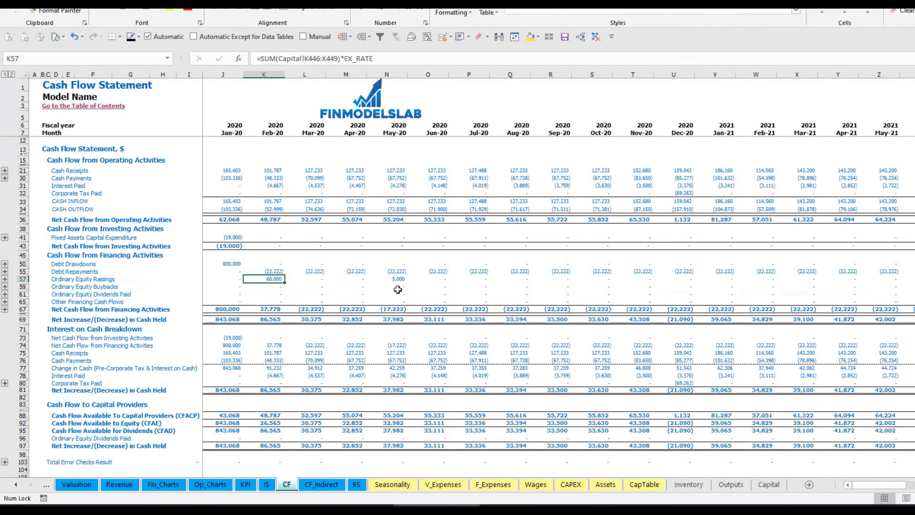
left_click(397, 280)
left_click(356, 484)
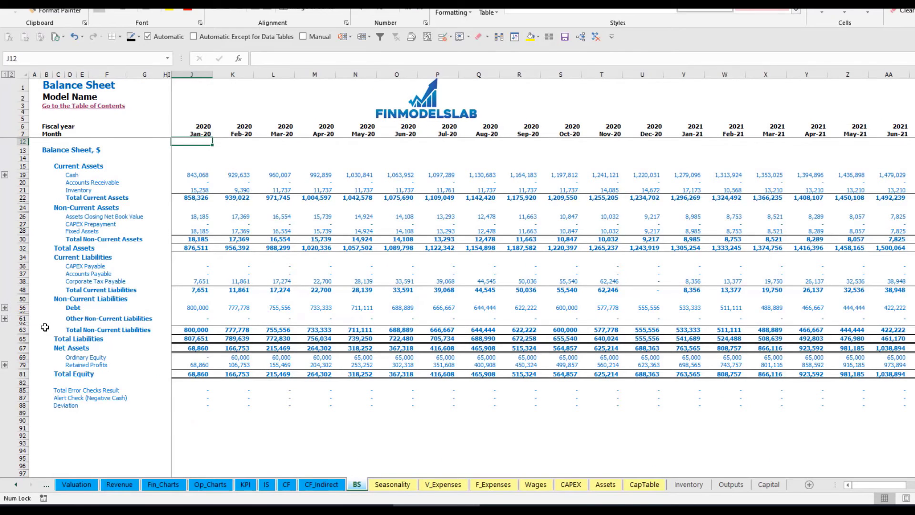
left_click(22, 358)
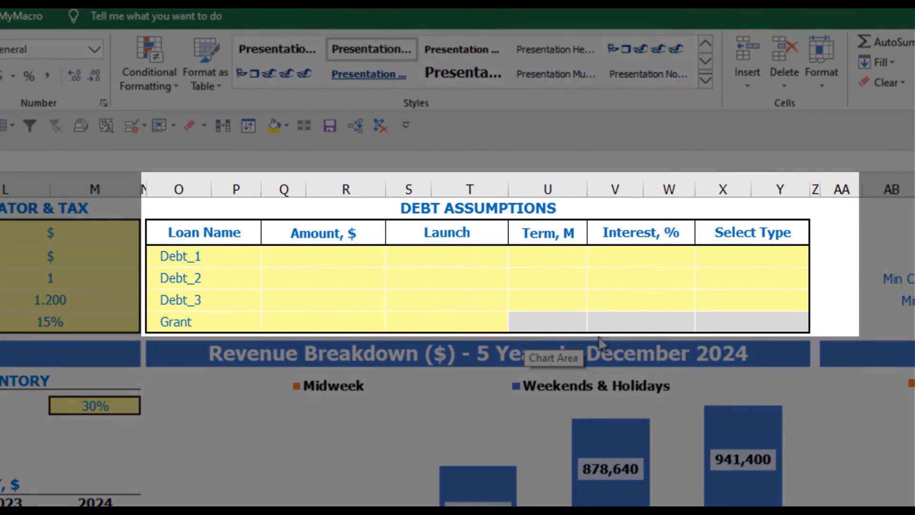
- Set Debt_1's repayment type to Annuity in the Debt Assumptions table
left_click(531, 208)
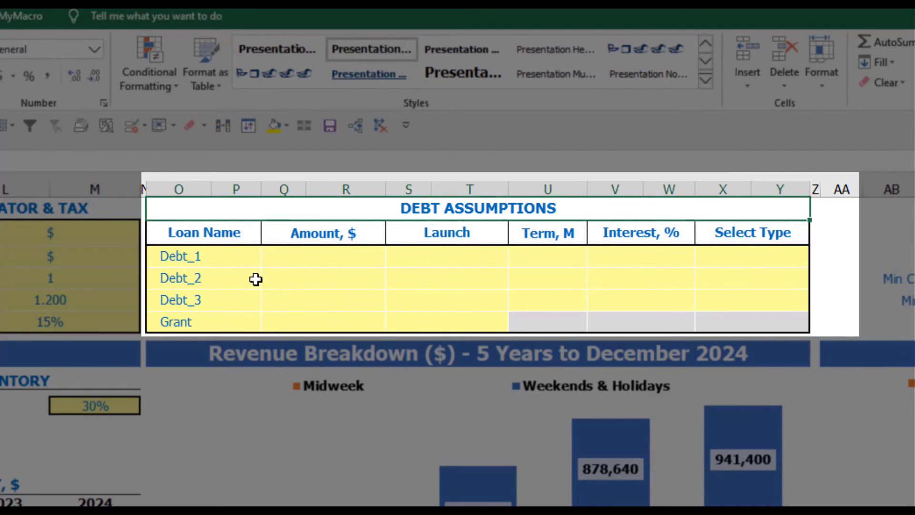
left_click(801, 256)
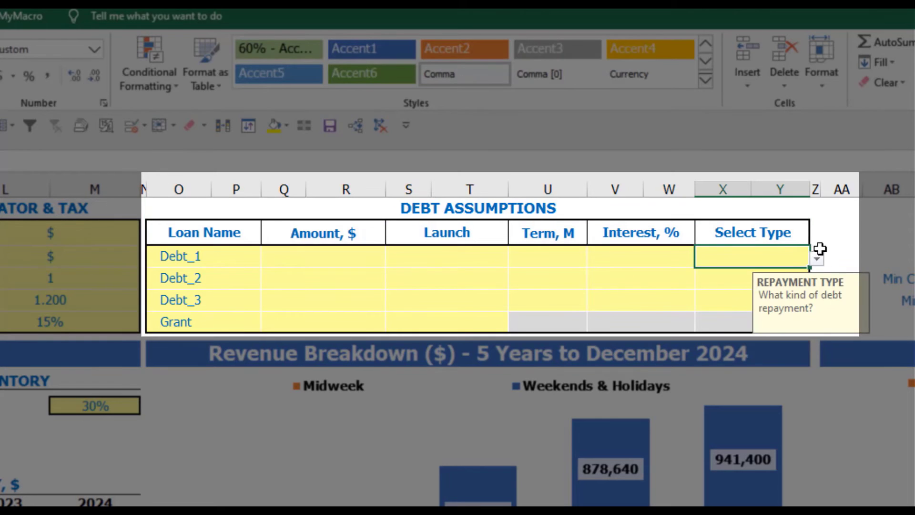
left_click(817, 259)
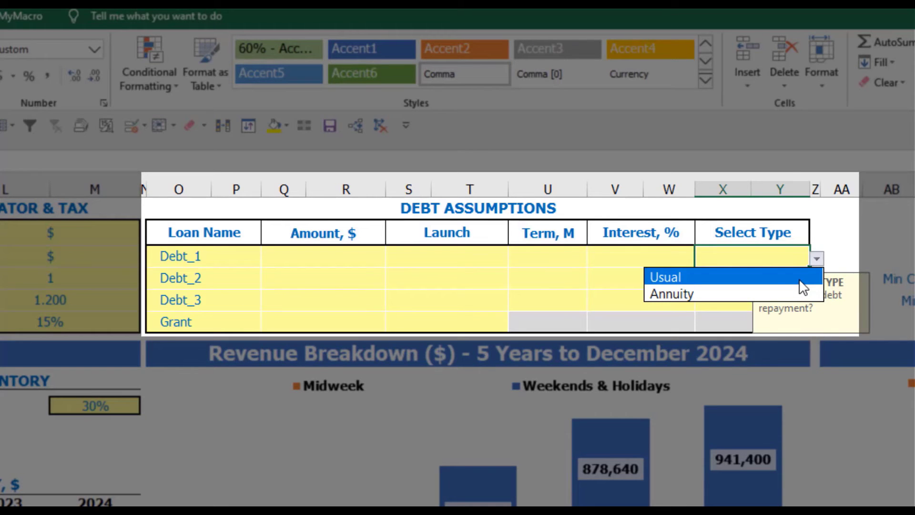
left_click(796, 295)
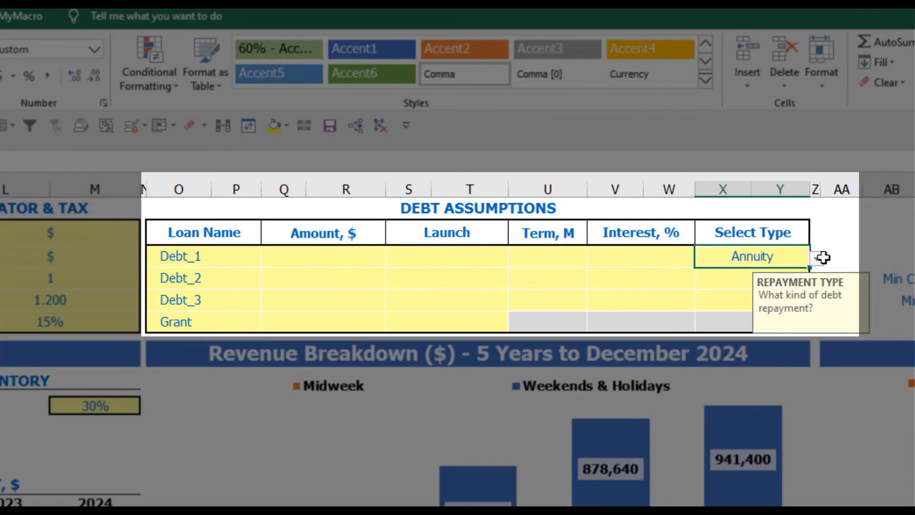
- Set Debt_1's repayment type to Usual in the Debt Assumptions table
left_click(817, 258)
key("Escape")
left_click(783, 278)
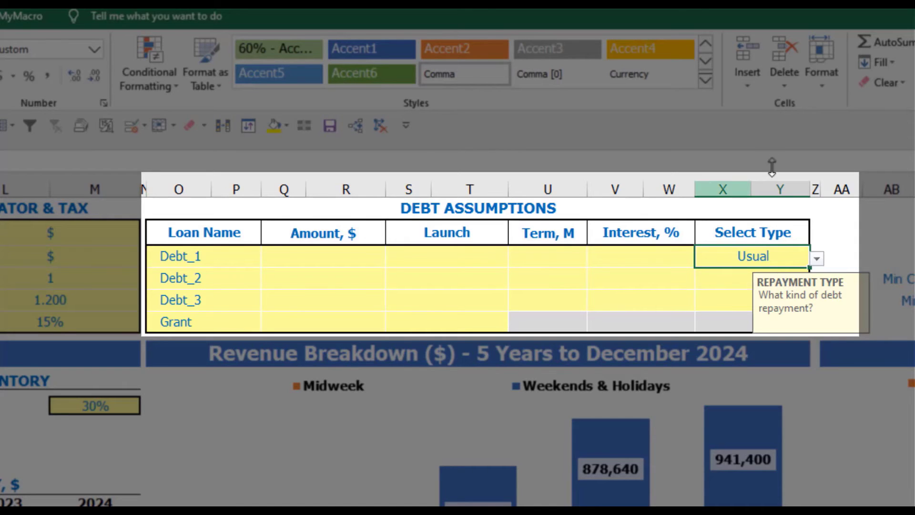
- Set Debt_1's loan amount to 1,000,000 and its launch date to Feb-20
left_click(361, 256)
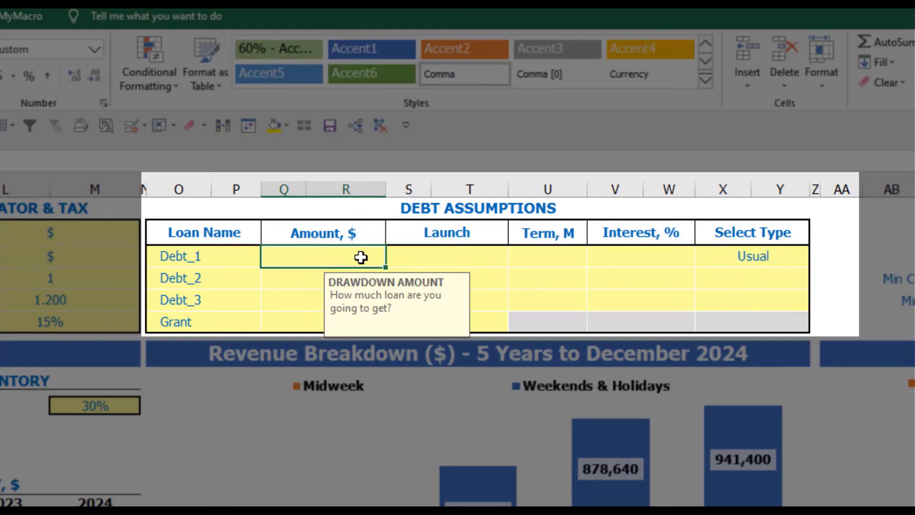
type("1,00")
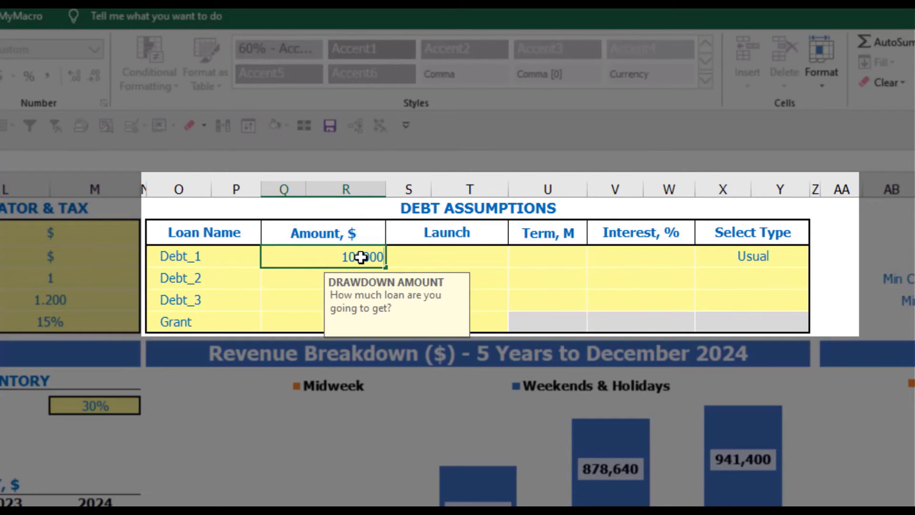
type("0,000")
key("Return")
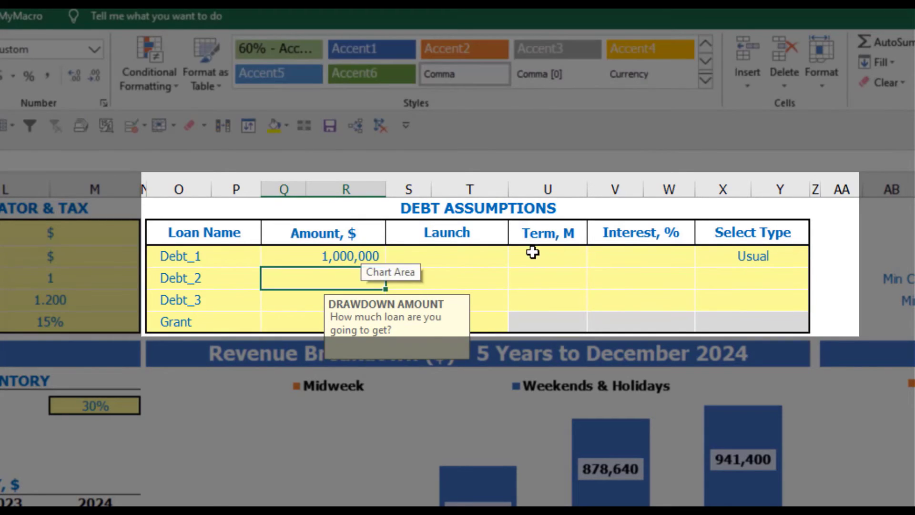
left_click(507, 256)
left_click(515, 261)
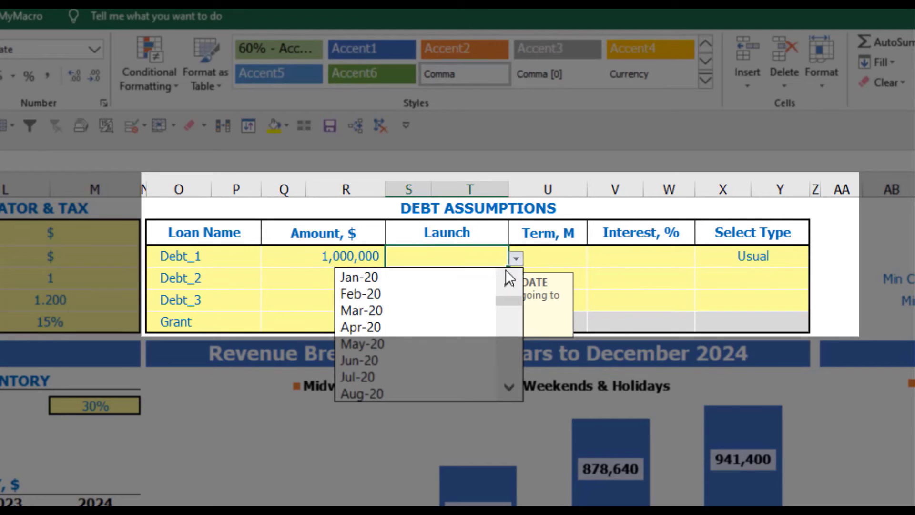
left_click(476, 296)
- Set Debt_1's term to 60 months and its annual interest rate to 5%
left_click(549, 249)
type("60")
key("Return")
left_click(603, 255)
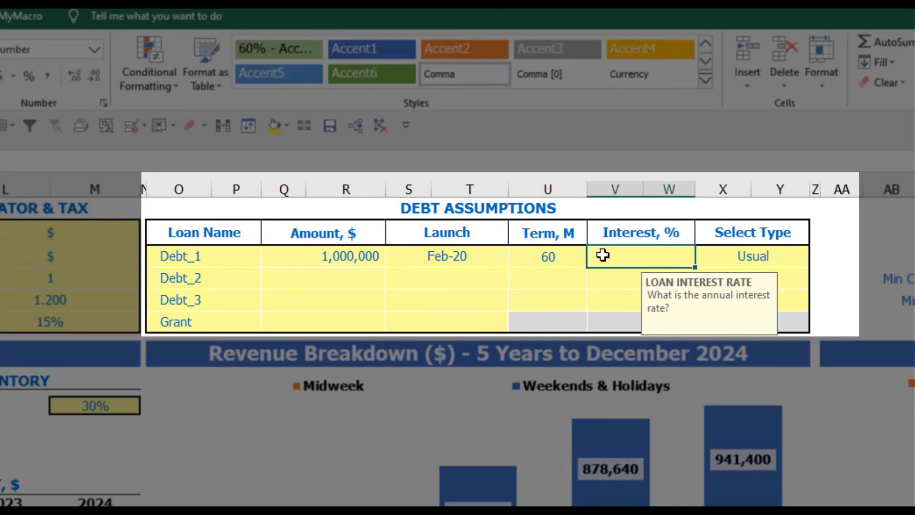
type("5")
key("Return")
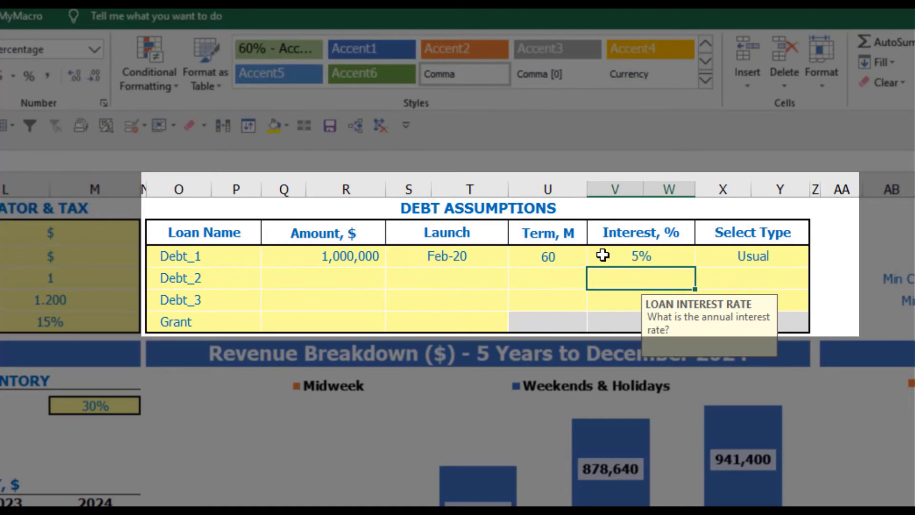
- Set the Grant's amount to 500,000 and its launch date to Mar-20 in the Debt Assumptions table
left_click(338, 325)
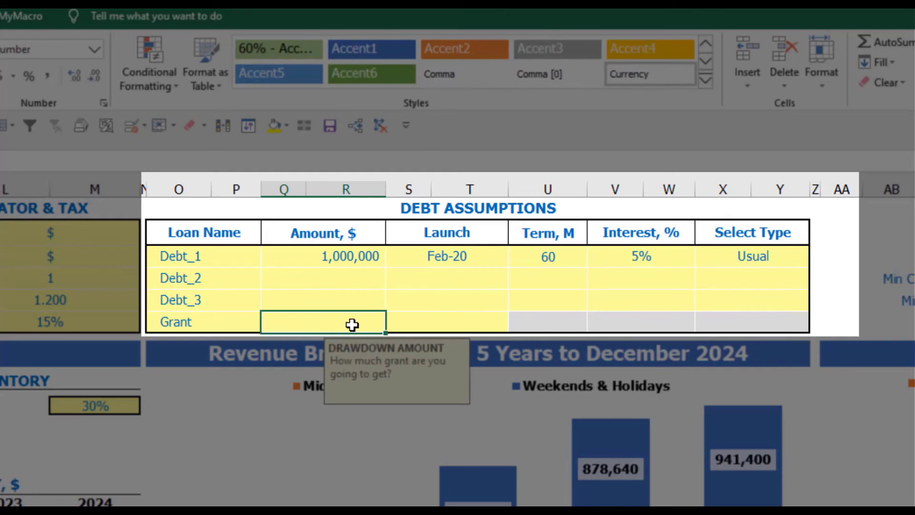
type("500000")
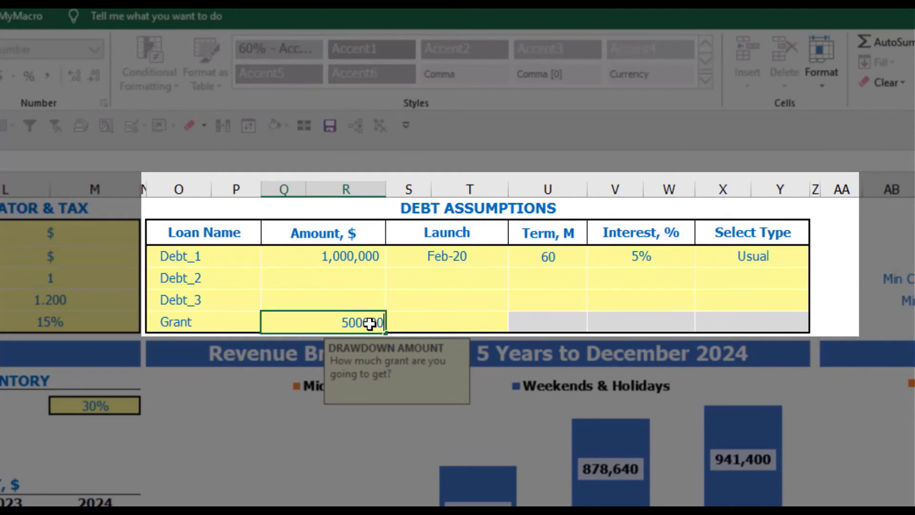
key("Return")
left_click(476, 322)
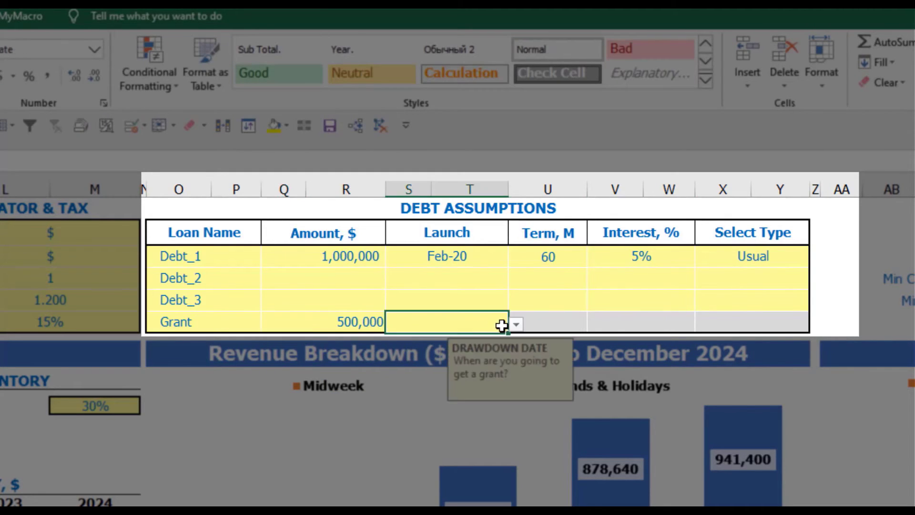
left_click(516, 325)
left_click(459, 376)
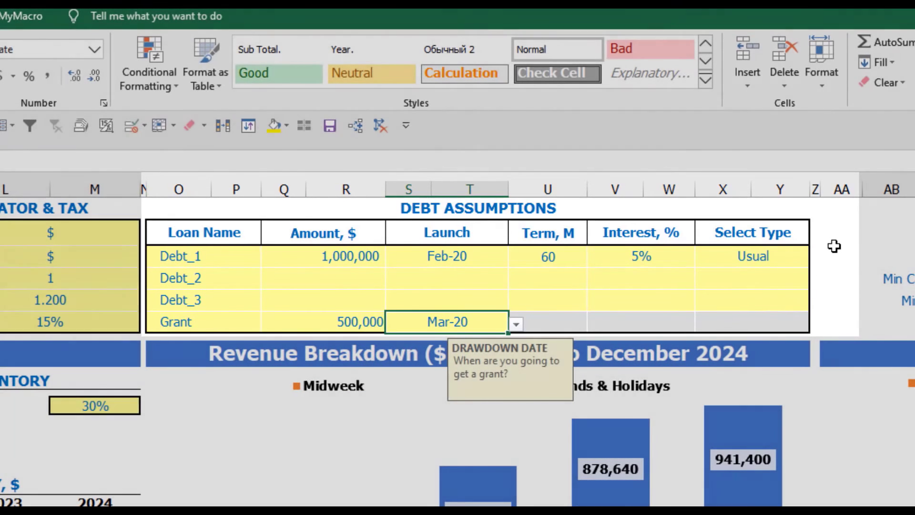
left_click(834, 245)
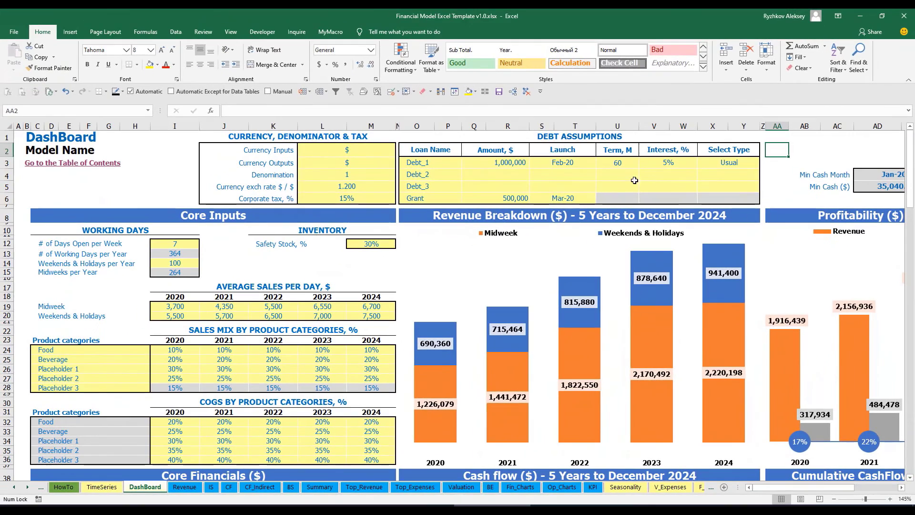
- Examine the debt balance, repayment and interest calculations for all loans on the Capital sheet
left_click(27, 490)
left_click(27, 490)
left_click(28, 491)
left_click(27, 490)
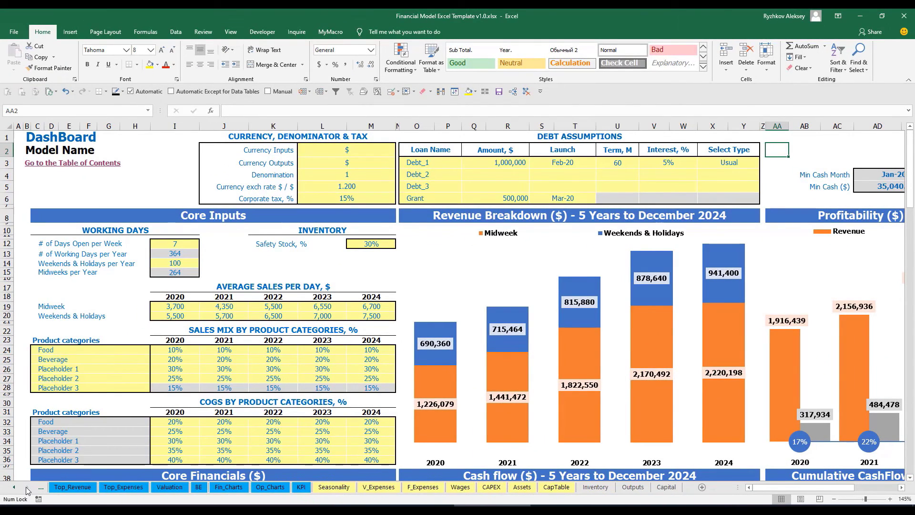
left_click(671, 489)
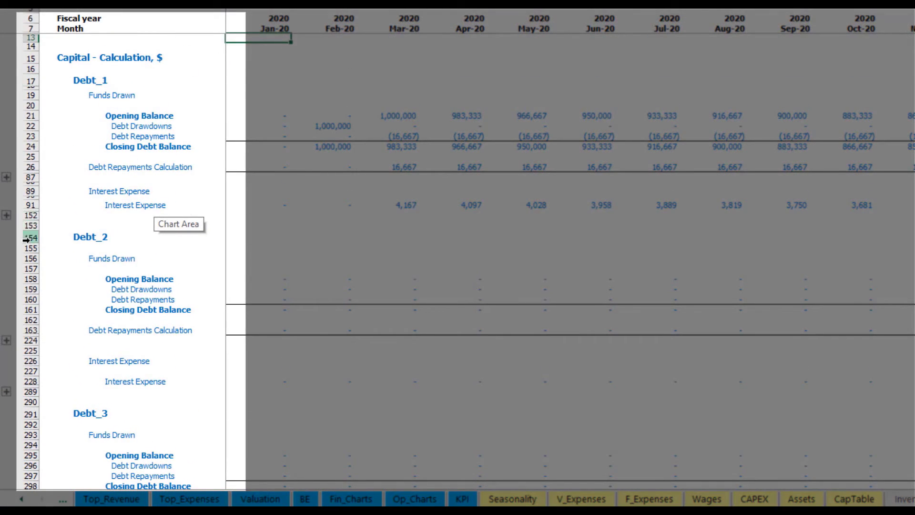
scroll(27, 237, "down", 5)
scroll(38, 220, "down", 4)
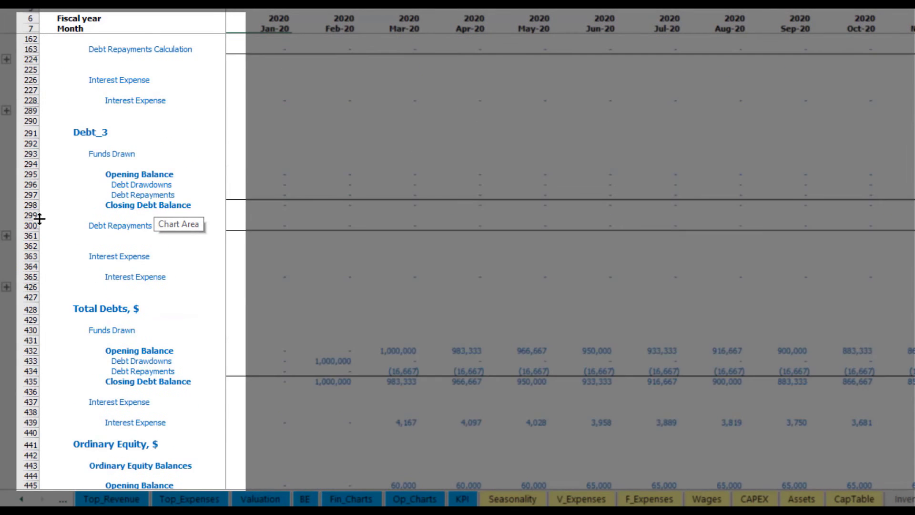
scroll(58, 245, "up", 5)
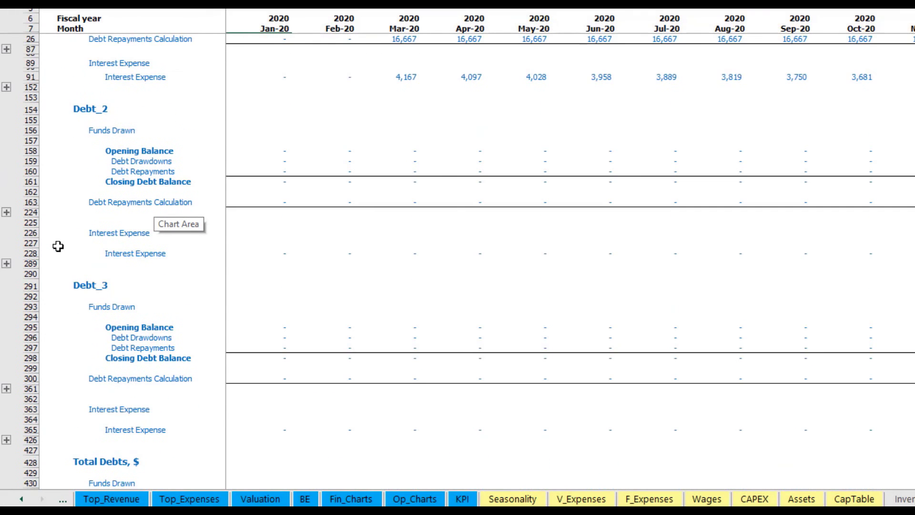
scroll(58, 245, "up", 4)
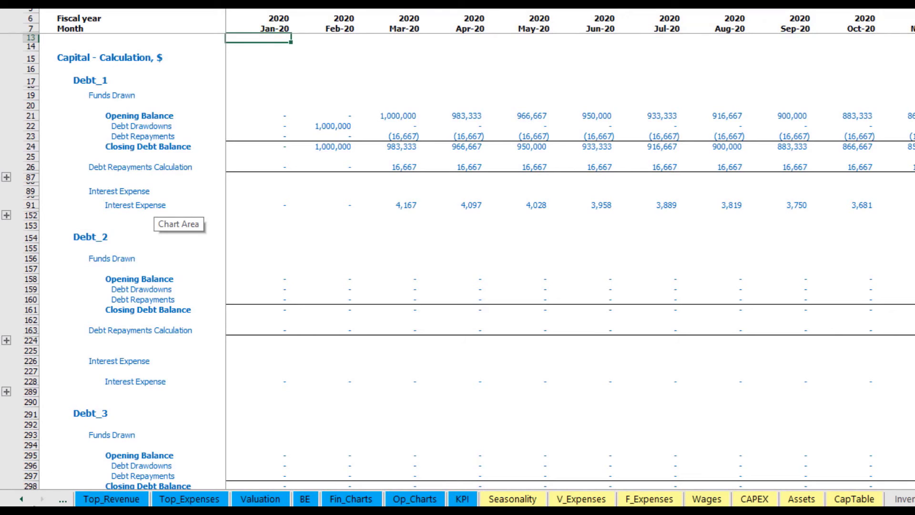
- Examine the Interest Expense row on the Income Statement sheet
left_click(22, 498)
left_click(21, 499)
left_click(21, 499)
left_click(22, 499)
left_click(21, 499)
left_click(22, 499)
left_click(21, 499)
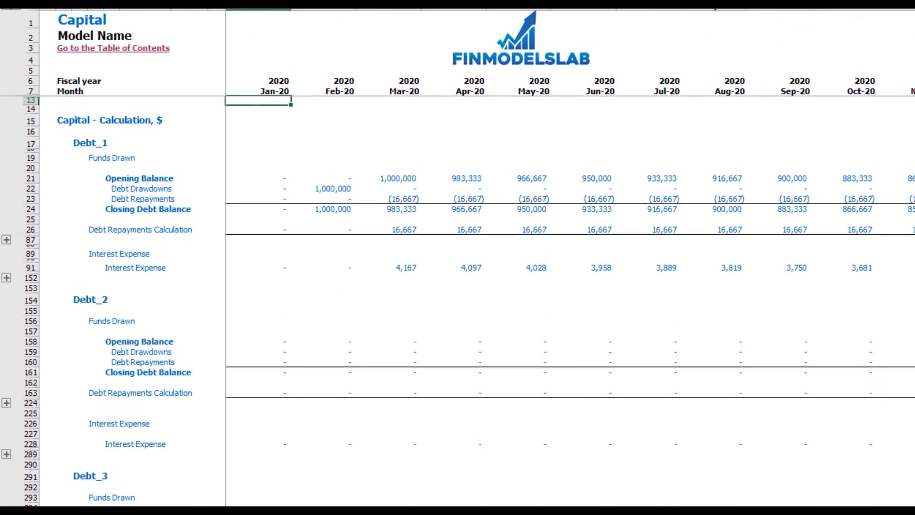
left_click(206, 499)
left_click(30, 319)
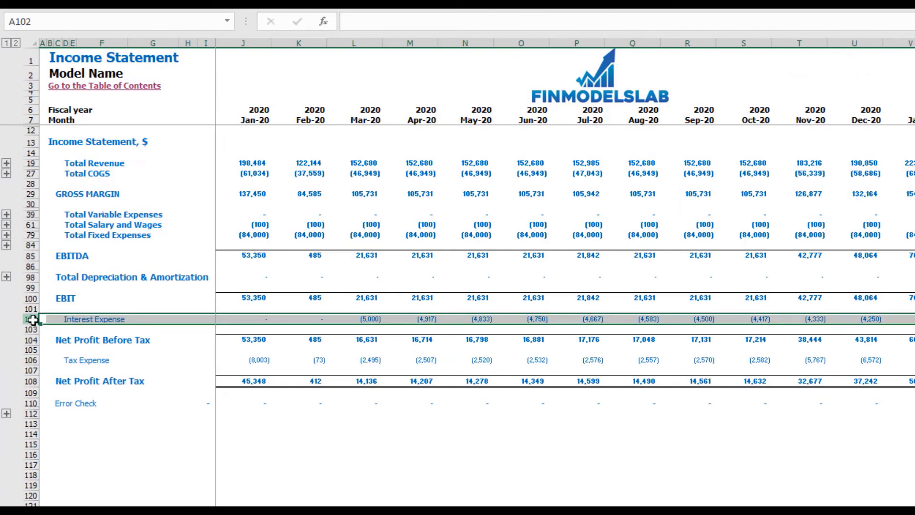
- Examine the Interest Paid, Debt Drawdowns and Debt Repayments rows in the Cash Flow Statement and the Debt row in the Balance Sheet
left_click(220, 510)
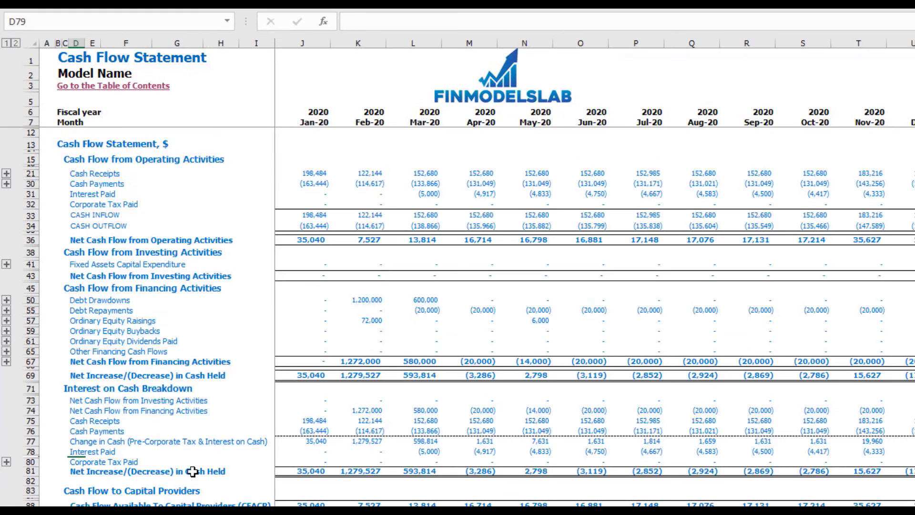
left_click(31, 194)
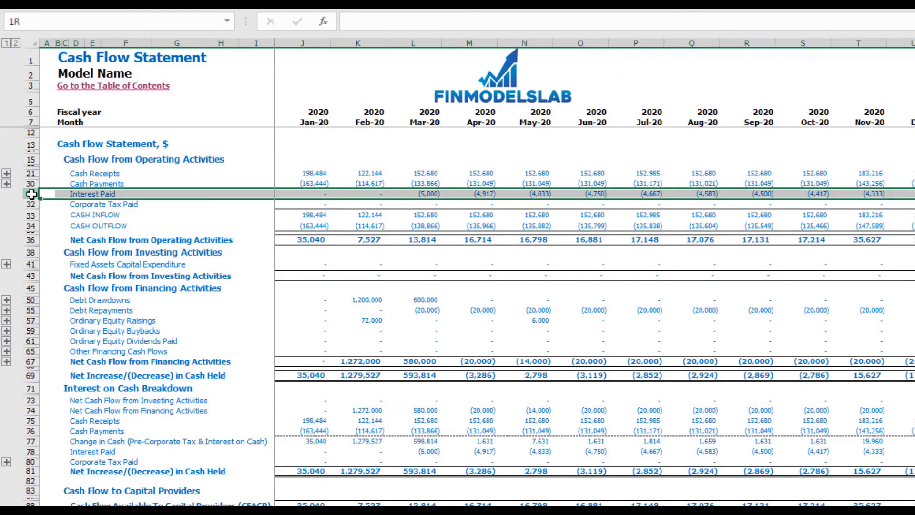
left_click(31, 299)
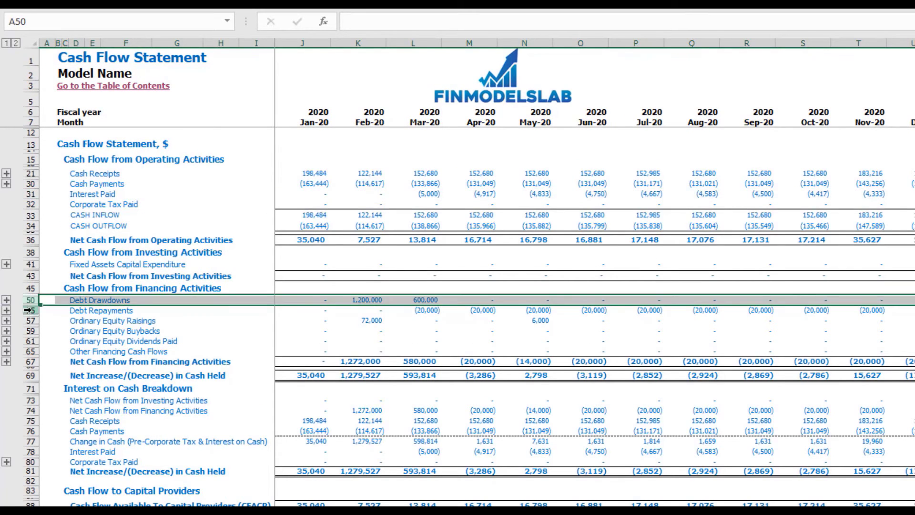
left_click(32, 310)
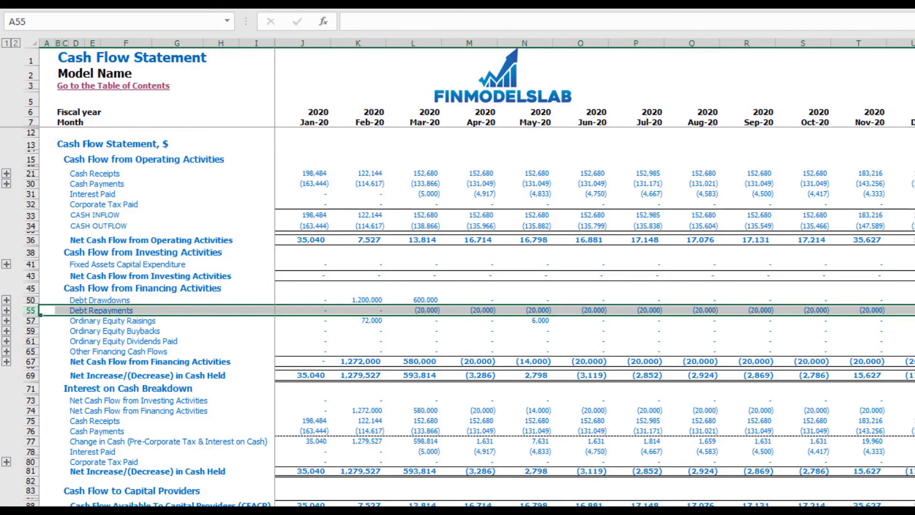
key("ctrl+Page_Down")
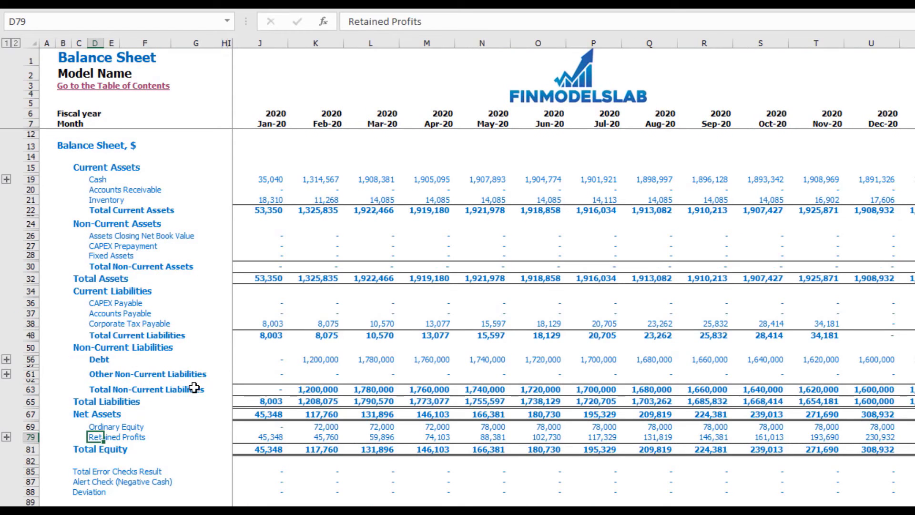
left_click(30, 359)
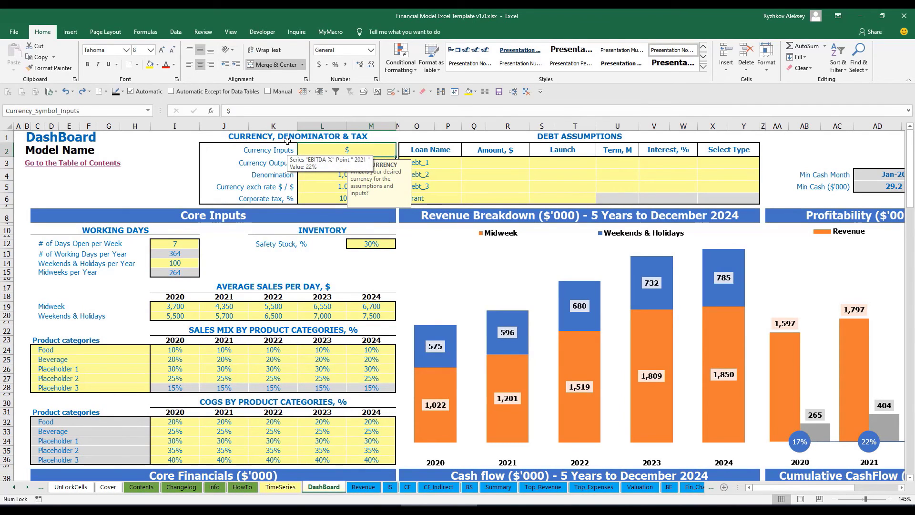
- Set the DashBoard's input currency to USD and its output currency to EUR
left_click(163, 155)
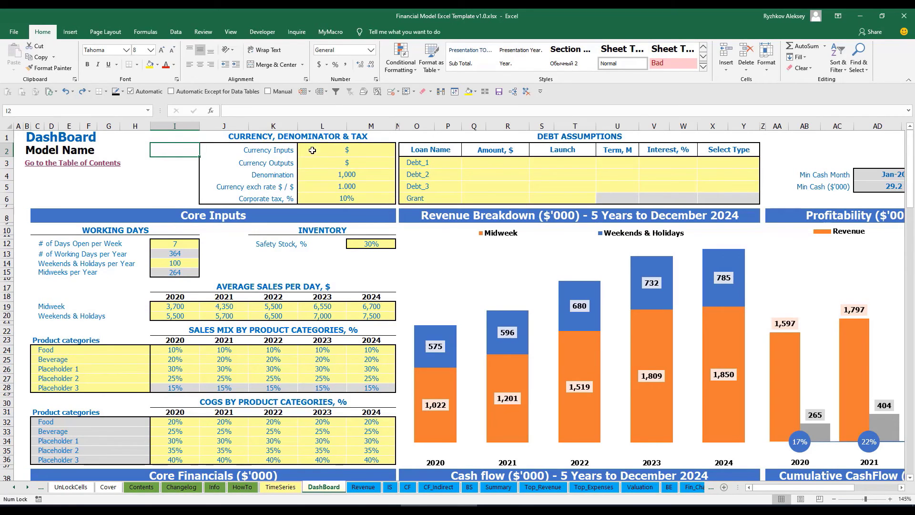
left_click(343, 151)
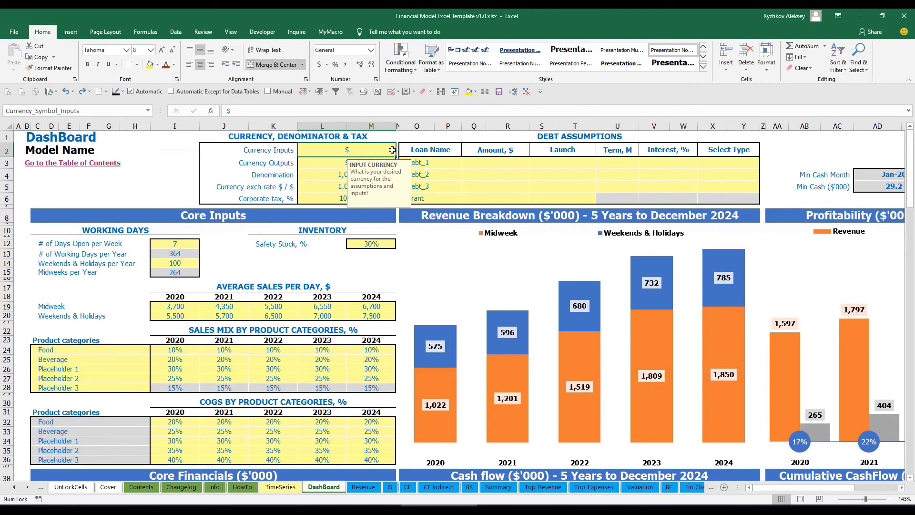
left_click(314, 163)
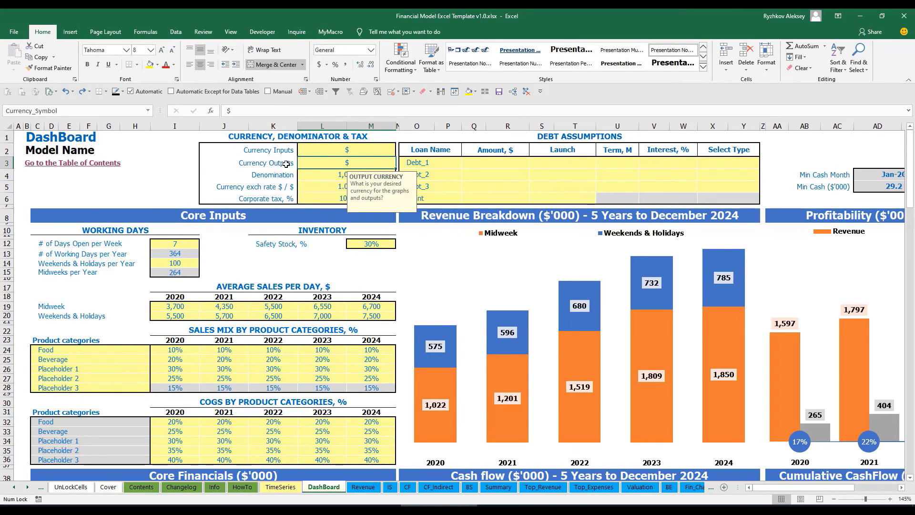
left_click(325, 152)
left_click(324, 163)
left_click(337, 150)
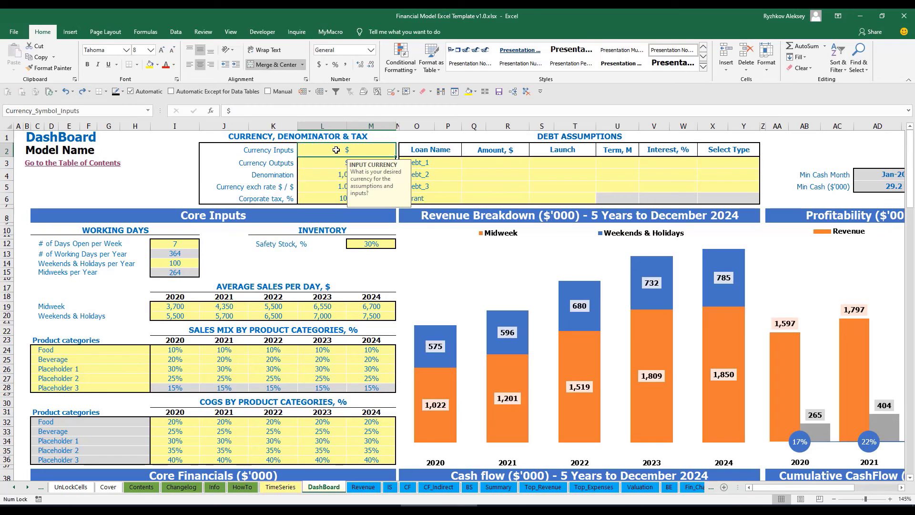
type("USD")
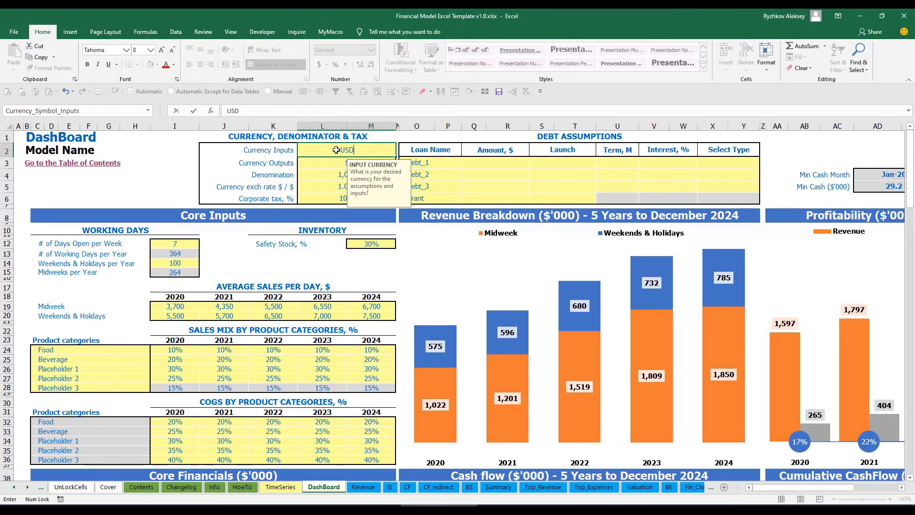
key("Return")
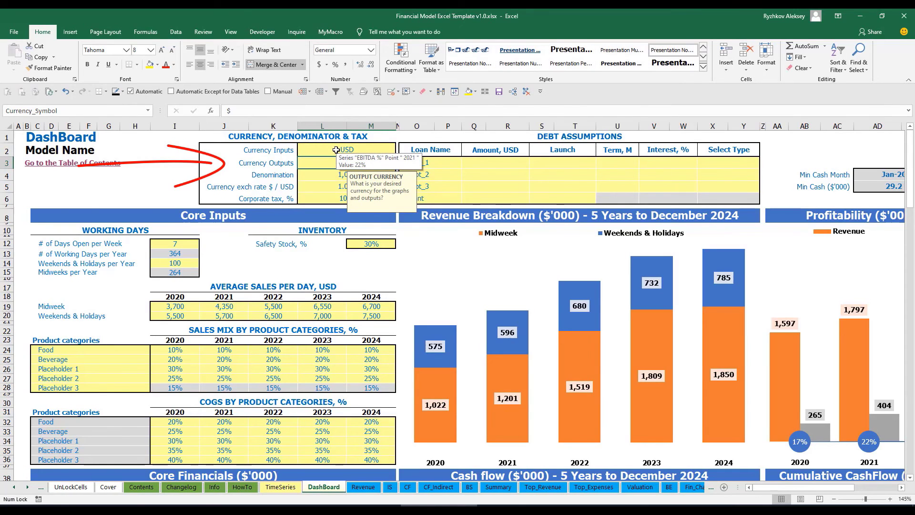
type("EUR")
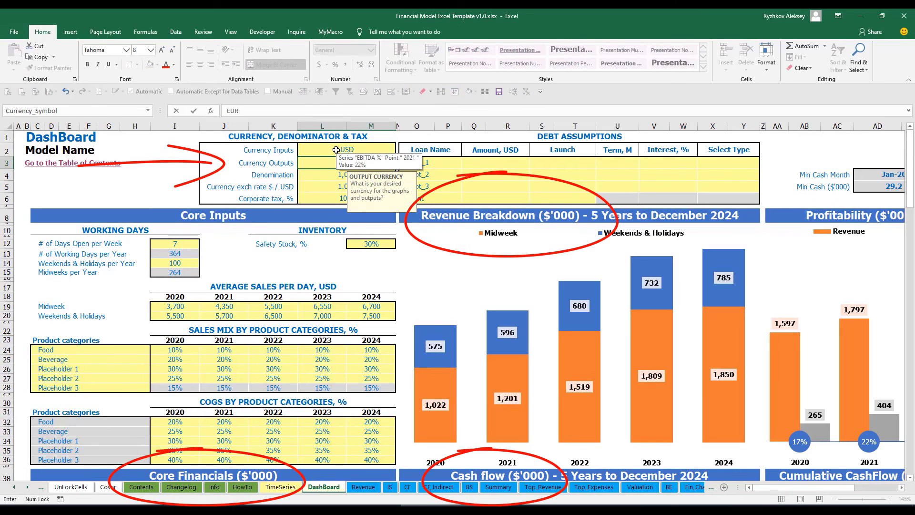
key("Return")
left_click(173, 163)
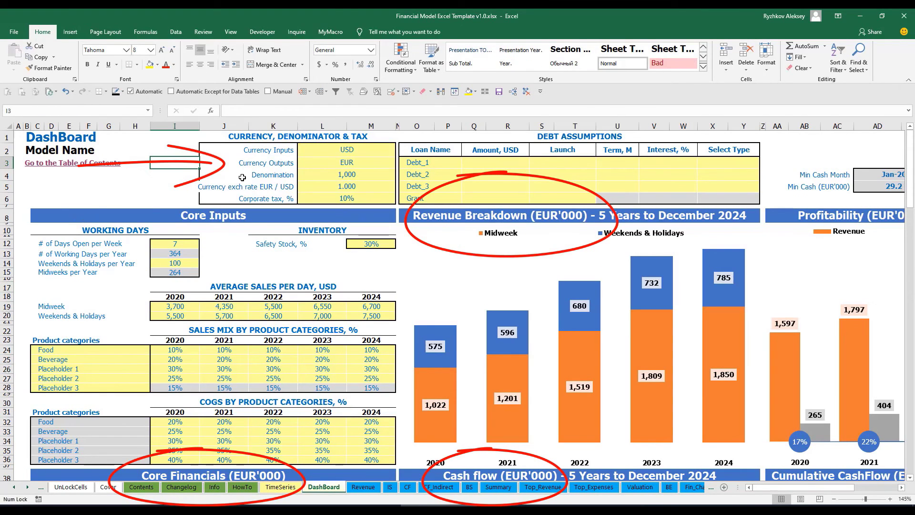
- Set the EUR / USD currency exchange rate to 1.2 on the DashBoard
left_click(329, 190)
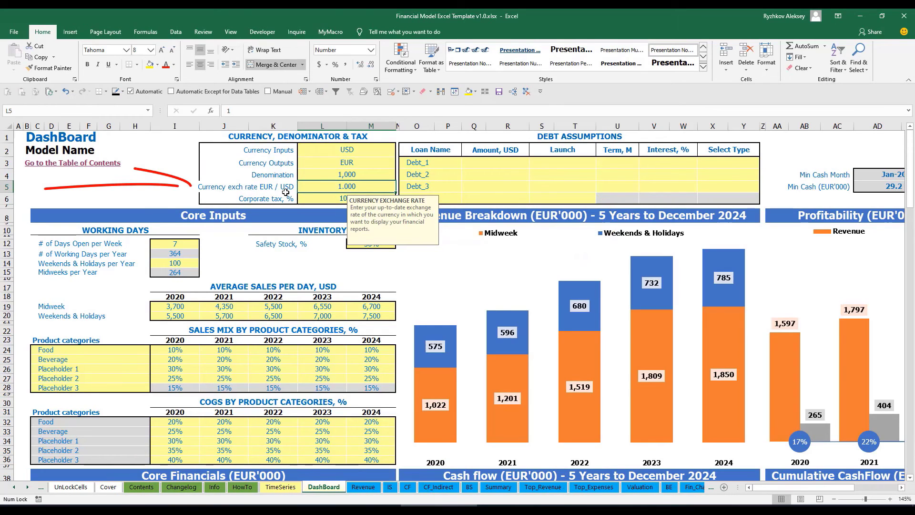
type("1.2")
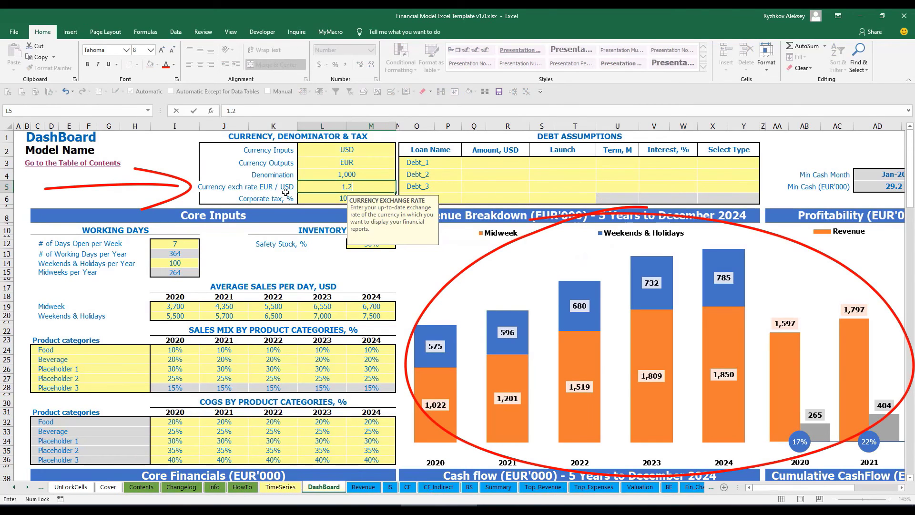
key("Return")
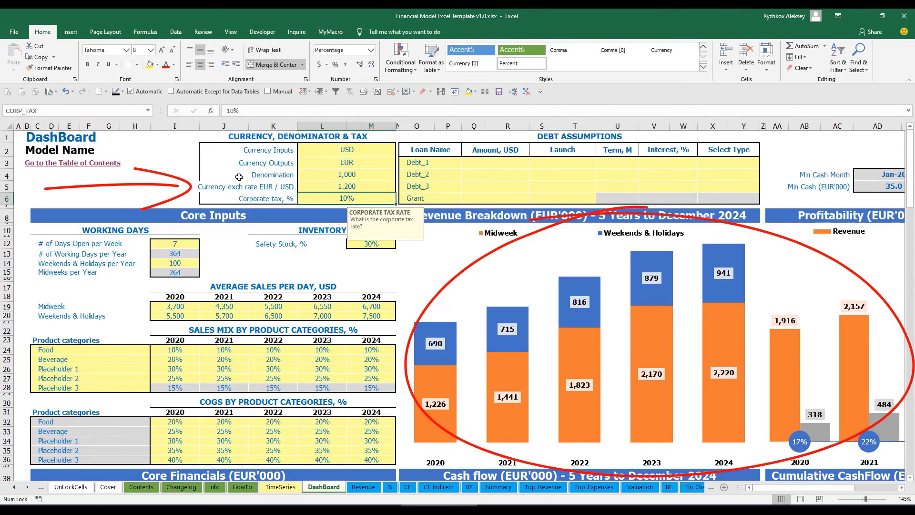
- Review the currency, exchange rate and denomination settings, and check the Income Statement heading on the Summary sheet
left_click(330, 150)
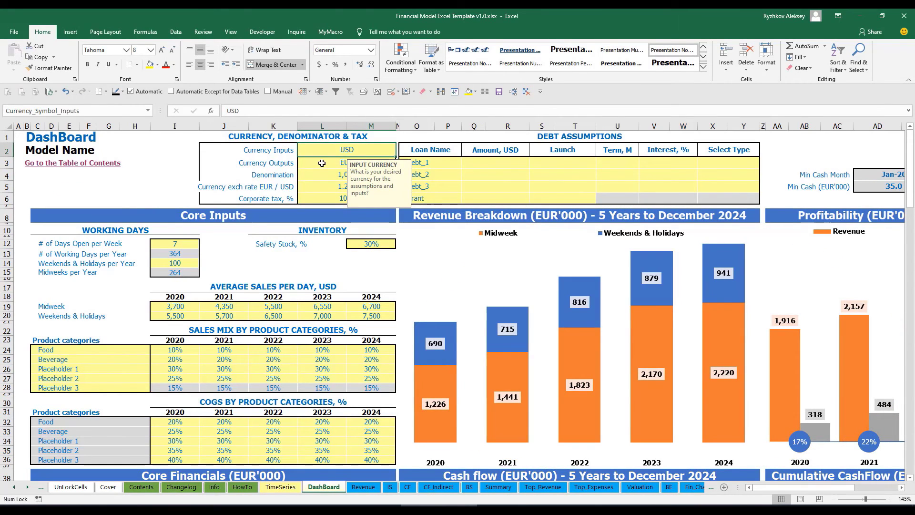
left_click(322, 163)
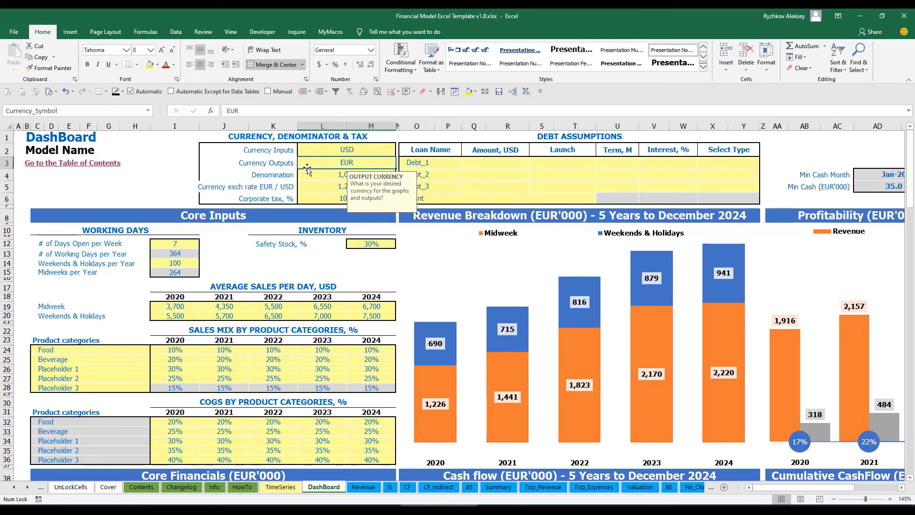
left_click(311, 186)
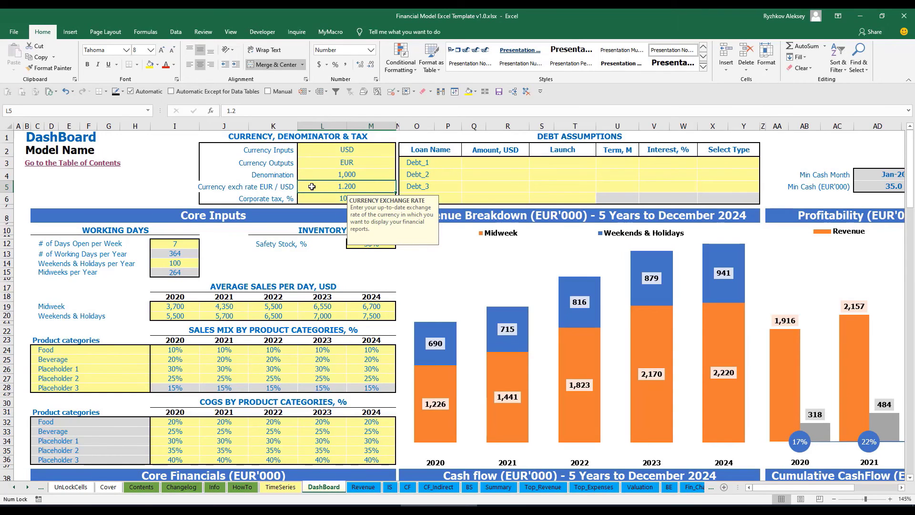
left_click(328, 173)
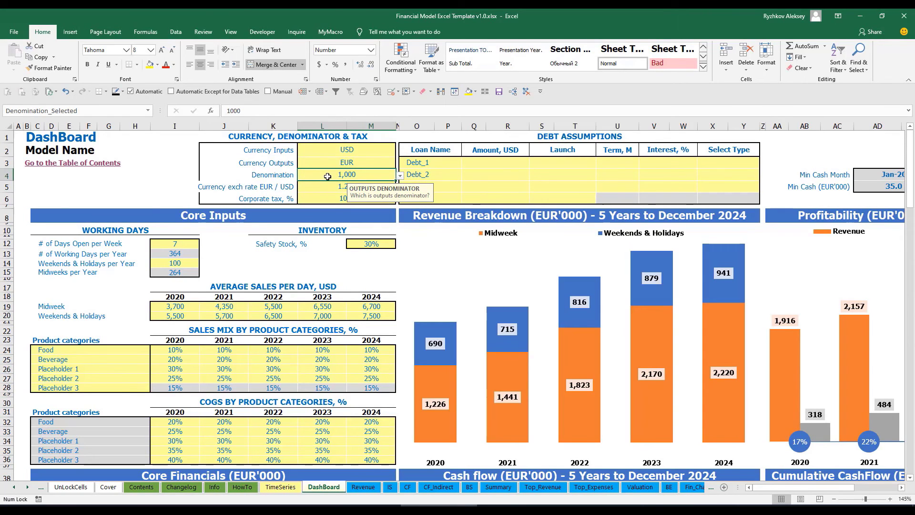
left_click(498, 486)
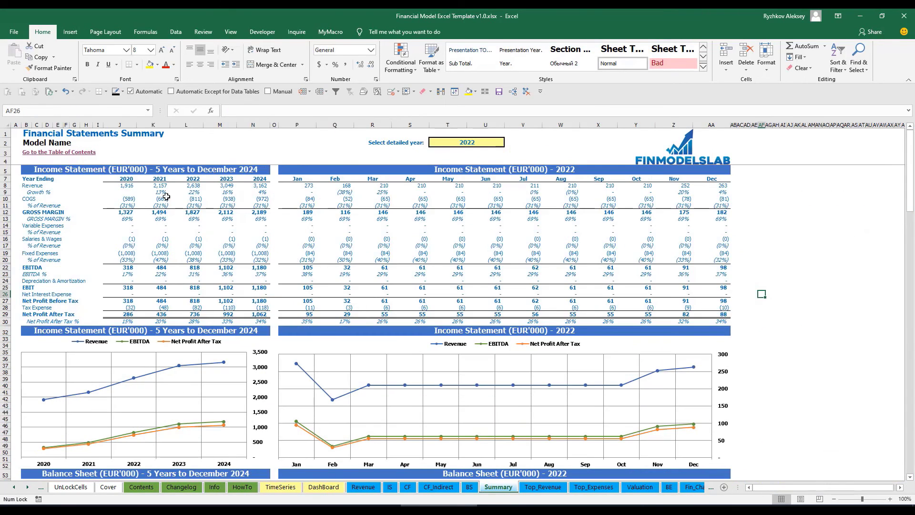
left_click(505, 168)
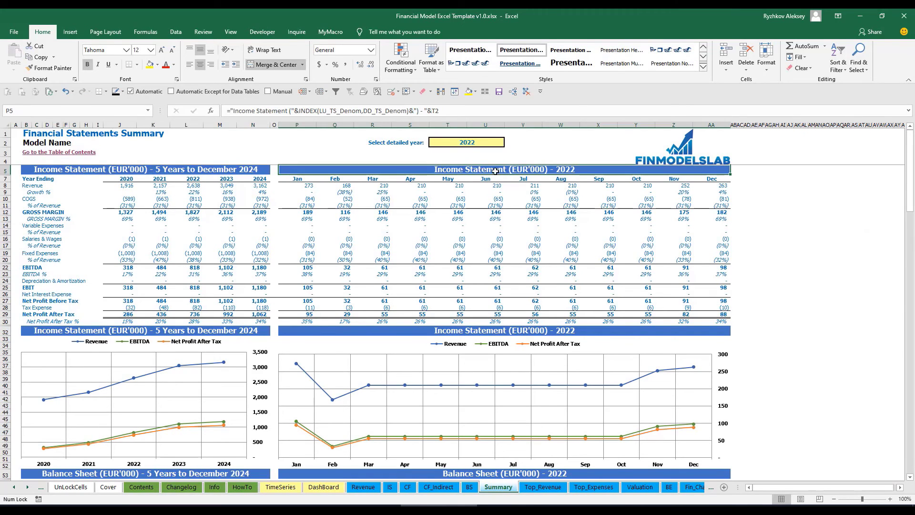
- Set the DashBoard's output denomination to 1,000,000 and check the annual and monthly Income Statement headings on the Summary sheet
left_click(114, 170)
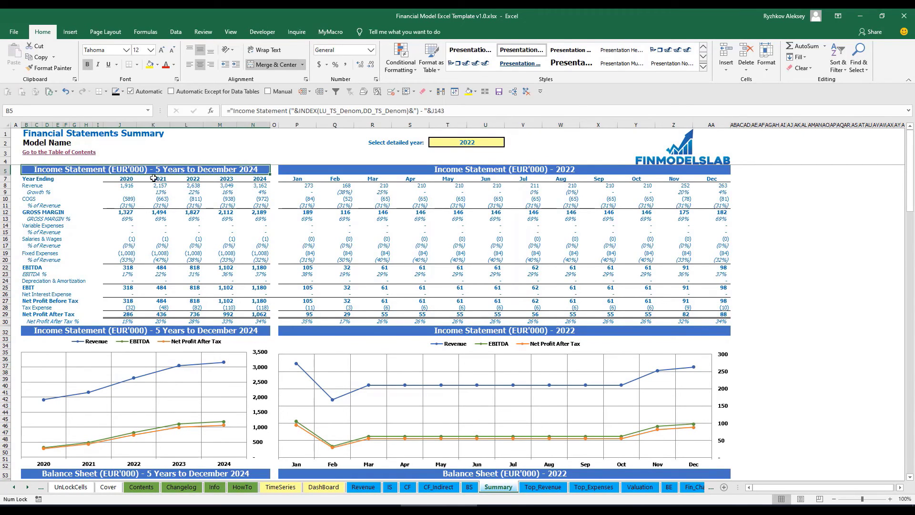
left_click(324, 486)
left_click(347, 175)
left_click(400, 176)
left_click(352, 206)
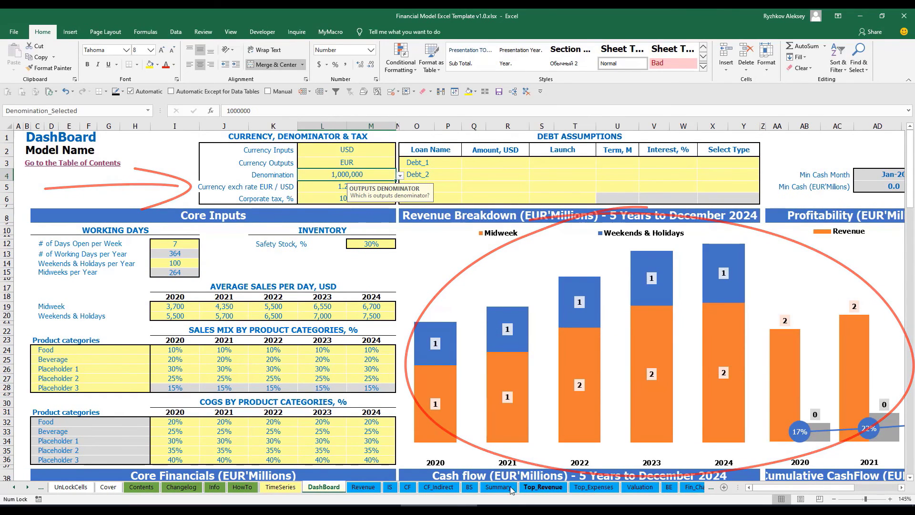
left_click(495, 487)
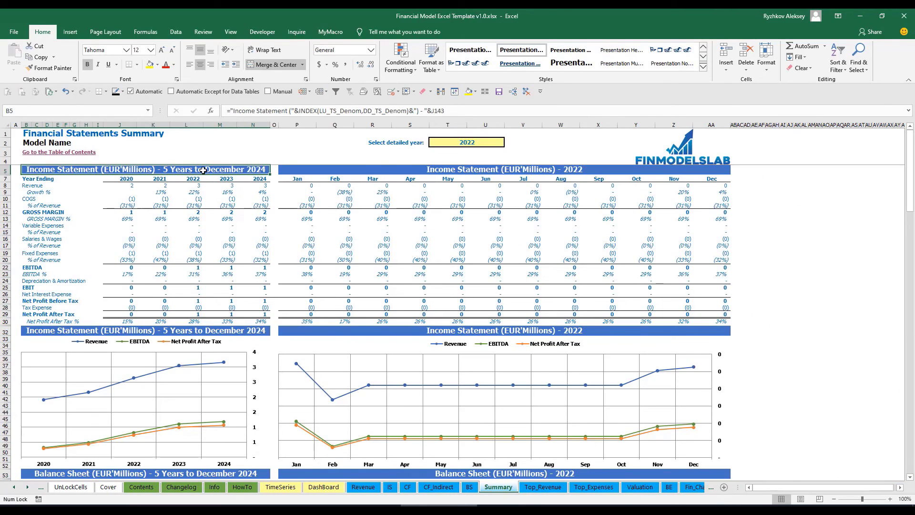
left_click(382, 169)
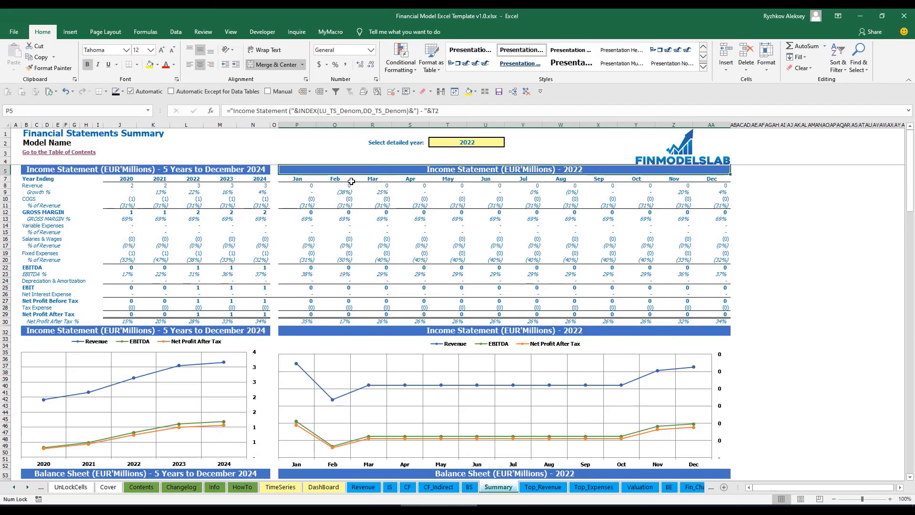
- Set the DashBoard's output denomination to 1 and check the statements on the Summary sheet
left_click(324, 487)
left_click(398, 176)
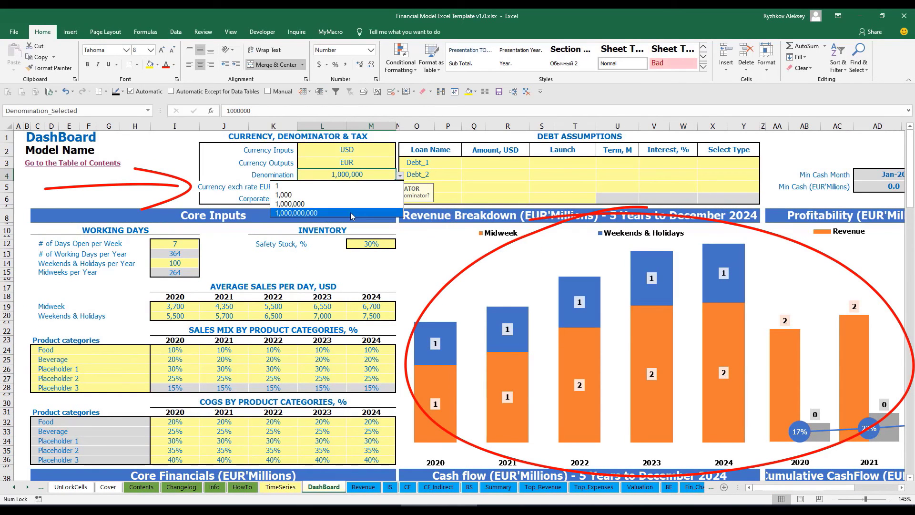
left_click(335, 186)
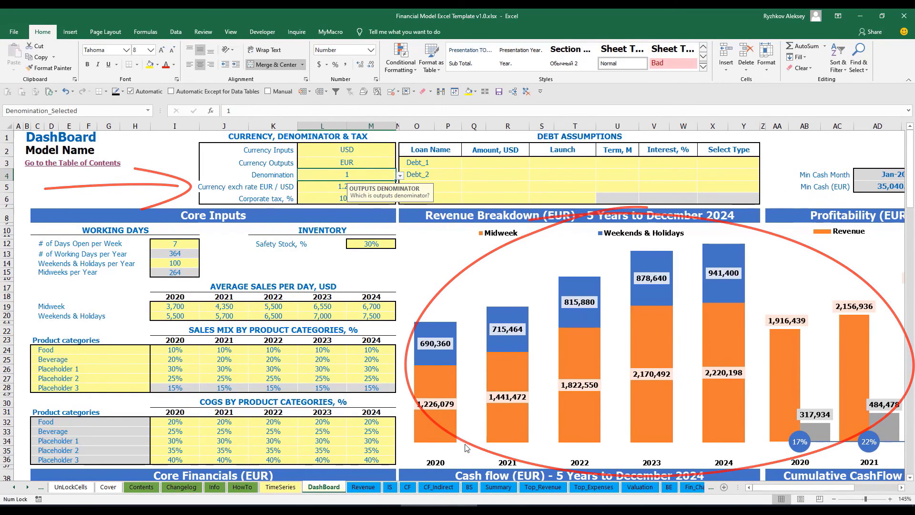
left_click(497, 486)
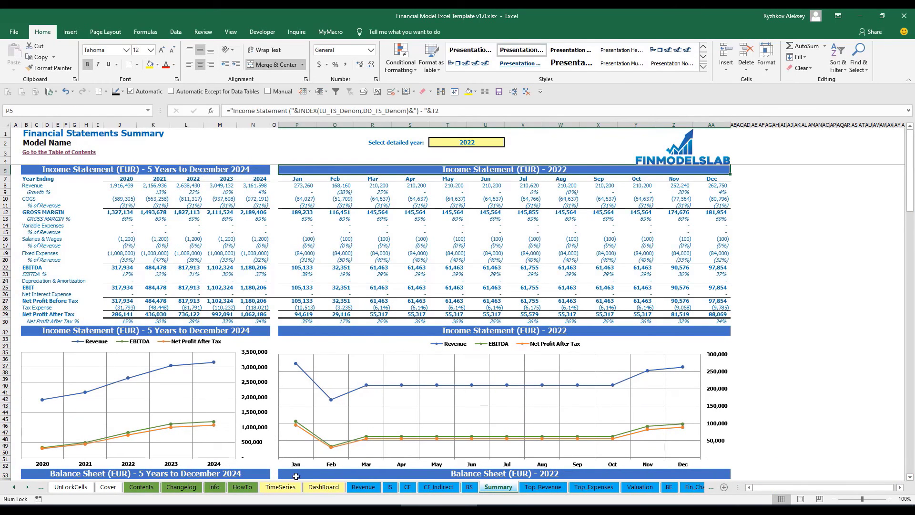
- Set the corporate tax rate to 15% on the DashBoard and examine the Tax Expense row in the Income Statement
left_click(323, 487)
left_click(326, 194)
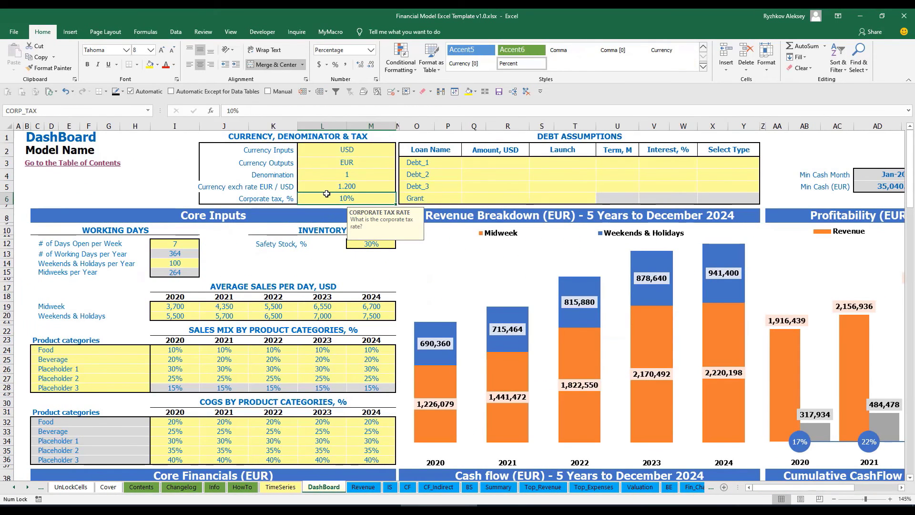
type("15")
key("Return")
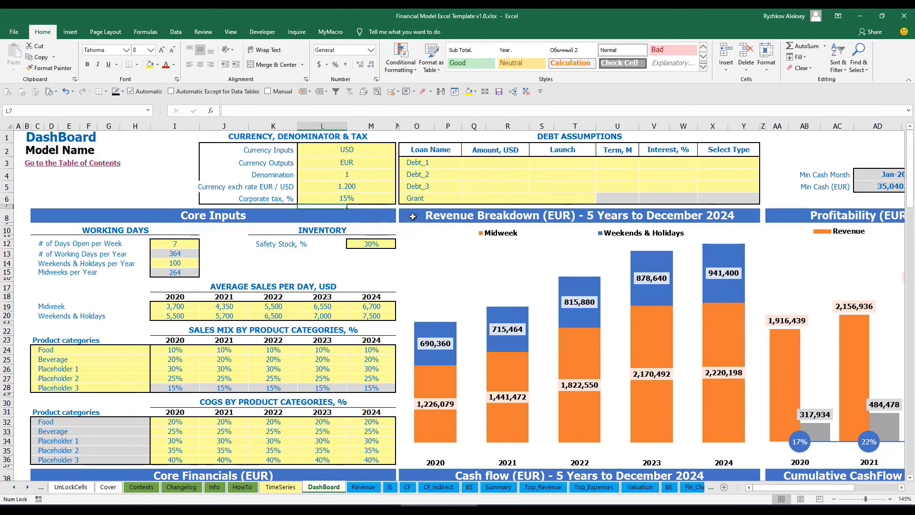
left_click(389, 487)
left_click(20, 331)
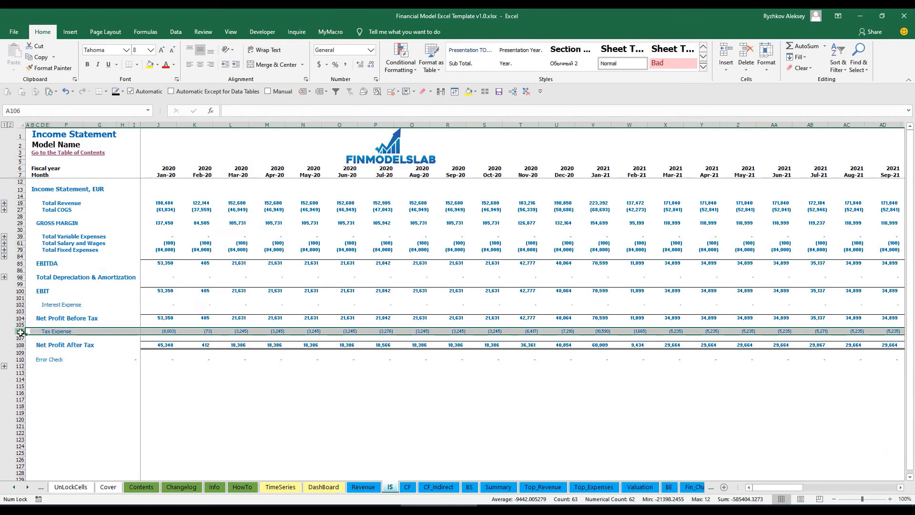